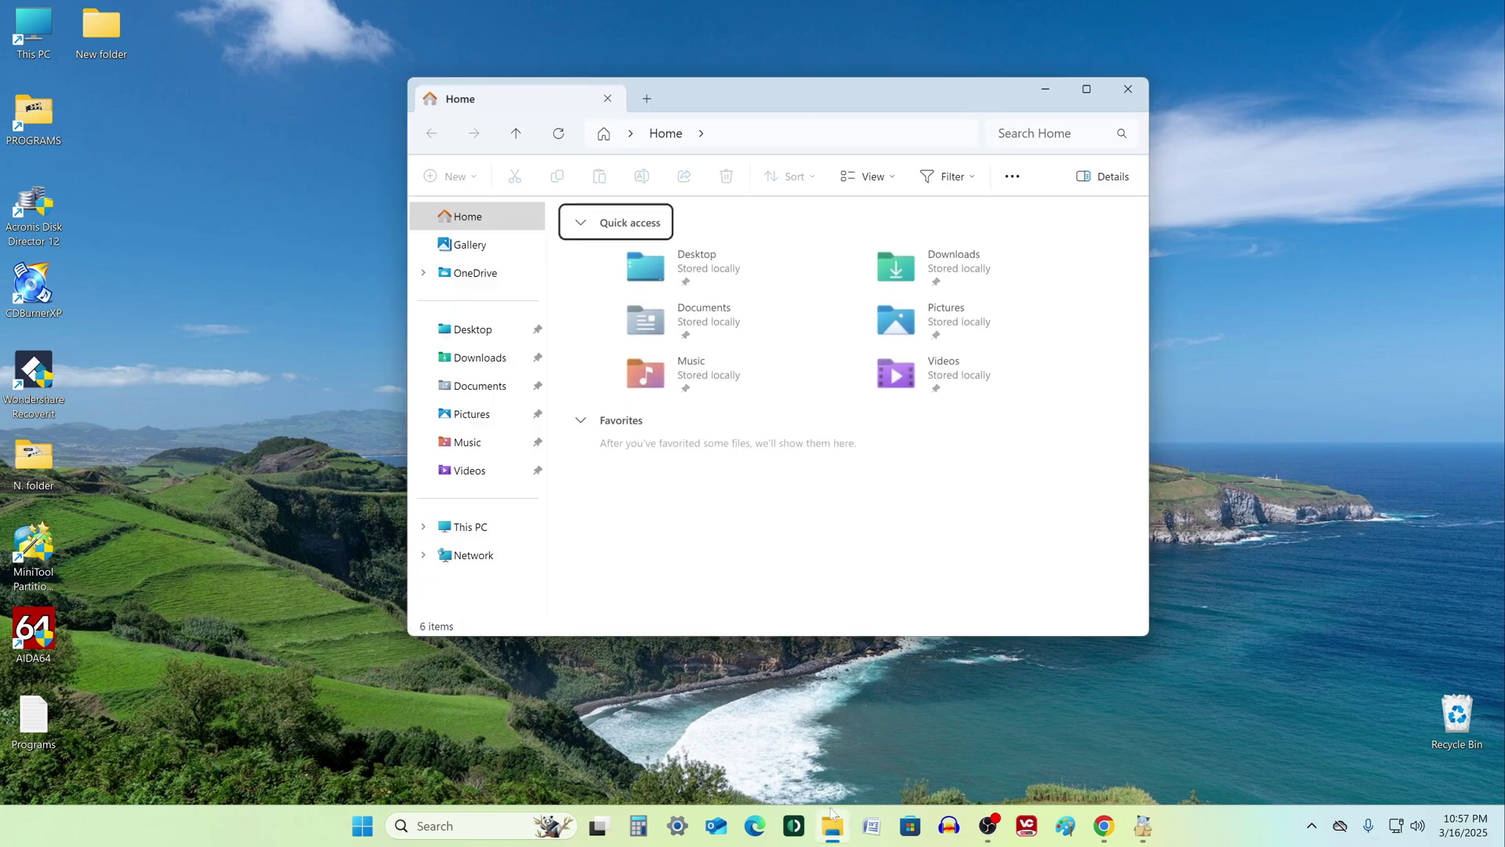
Quick-format the New Volume (D:) drive as NTFS with a 4096-byte allocation unit size, then close the format dialog.
{"action": "key", "text": "super+e"}
{"action": "left_click", "coordinate": [469, 526]}
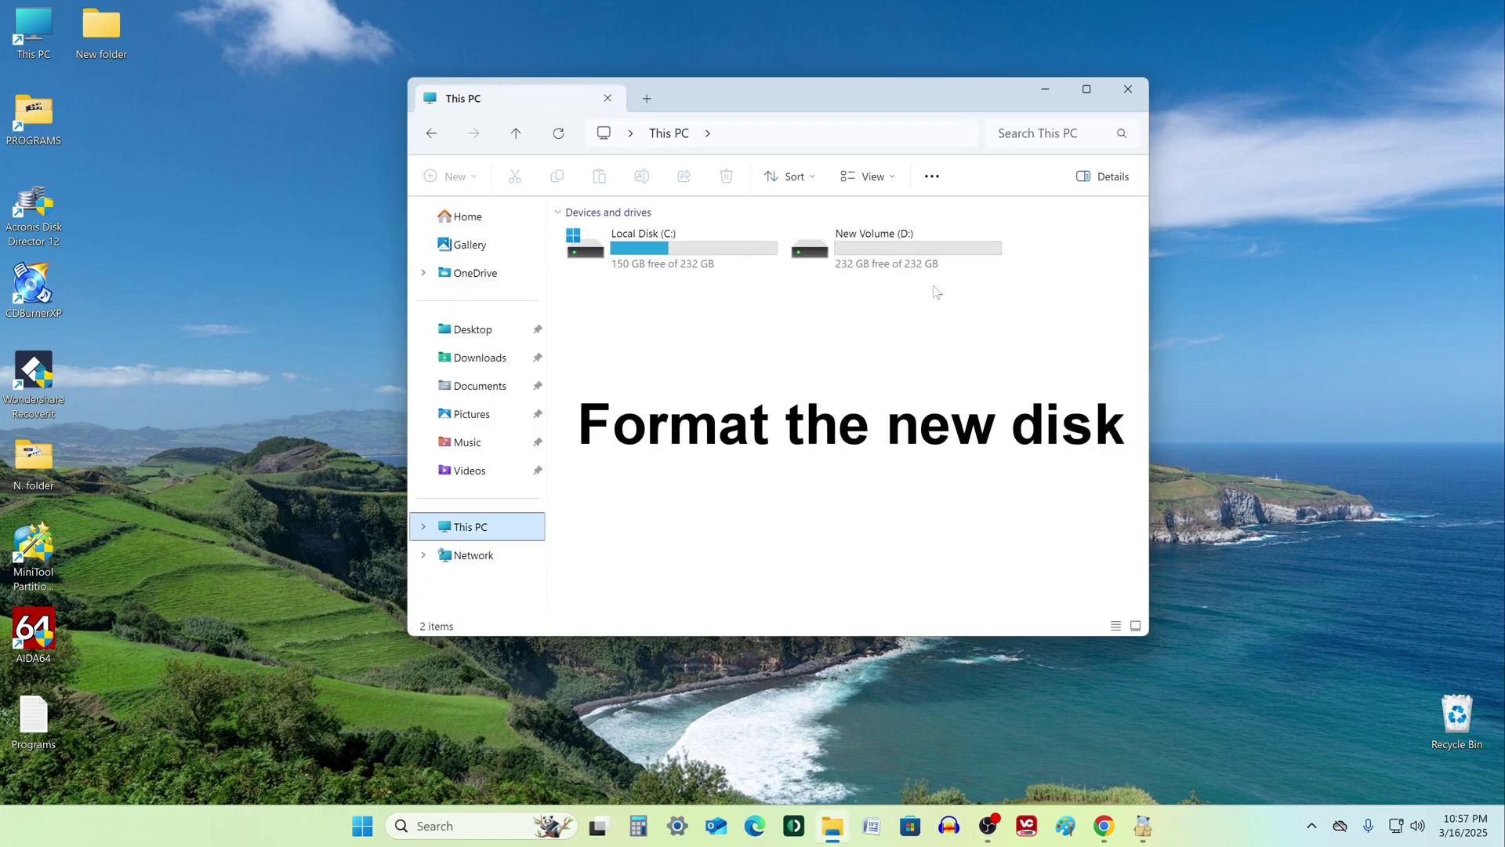
{"action": "right_click", "coordinate": [909, 247]}
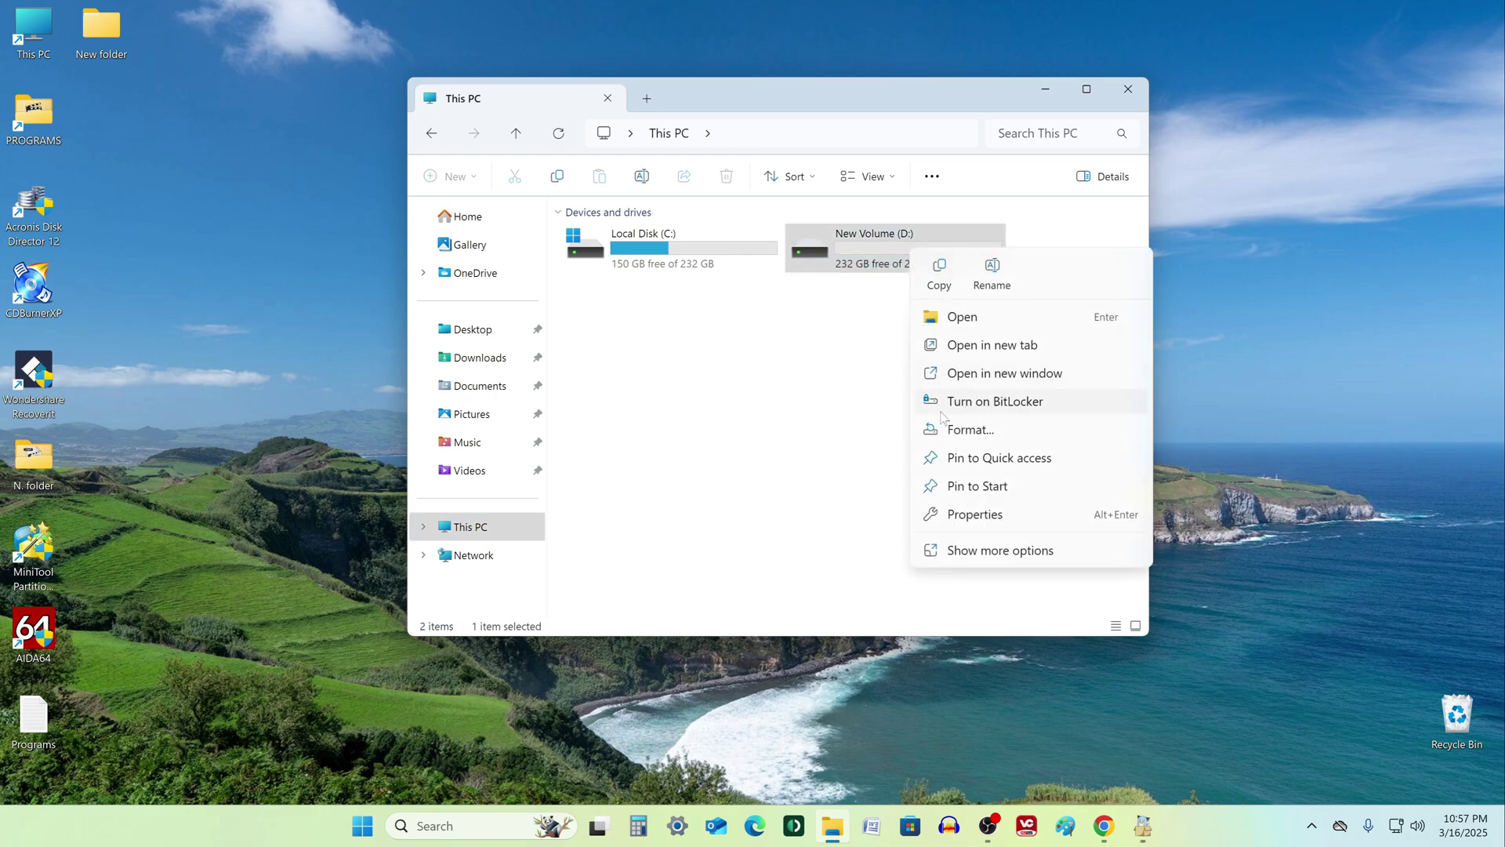
{"action": "left_click", "coordinate": [1042, 433]}
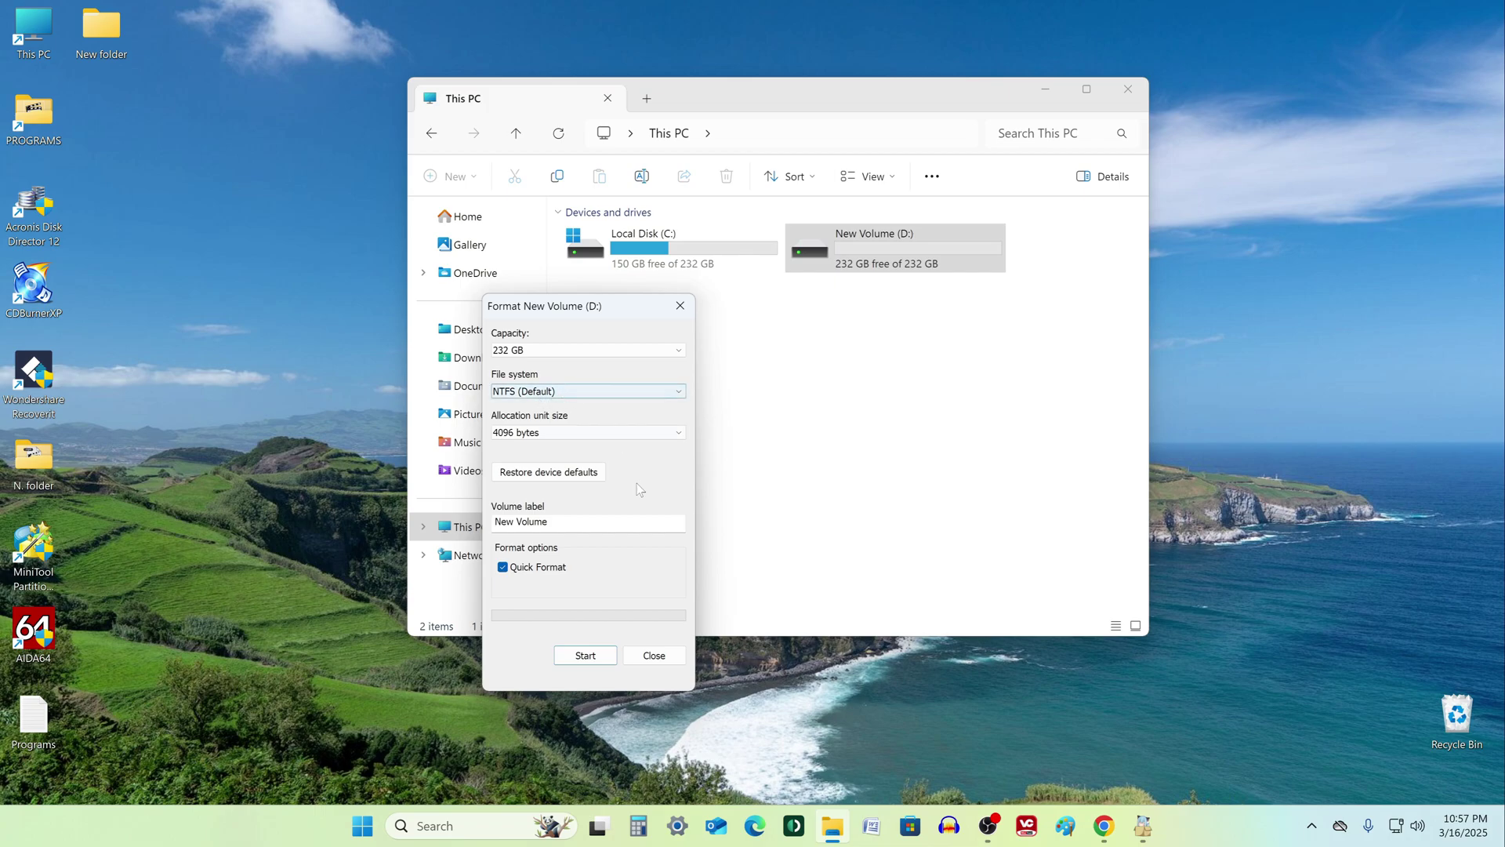
{"action": "left_click", "coordinate": [609, 657]}
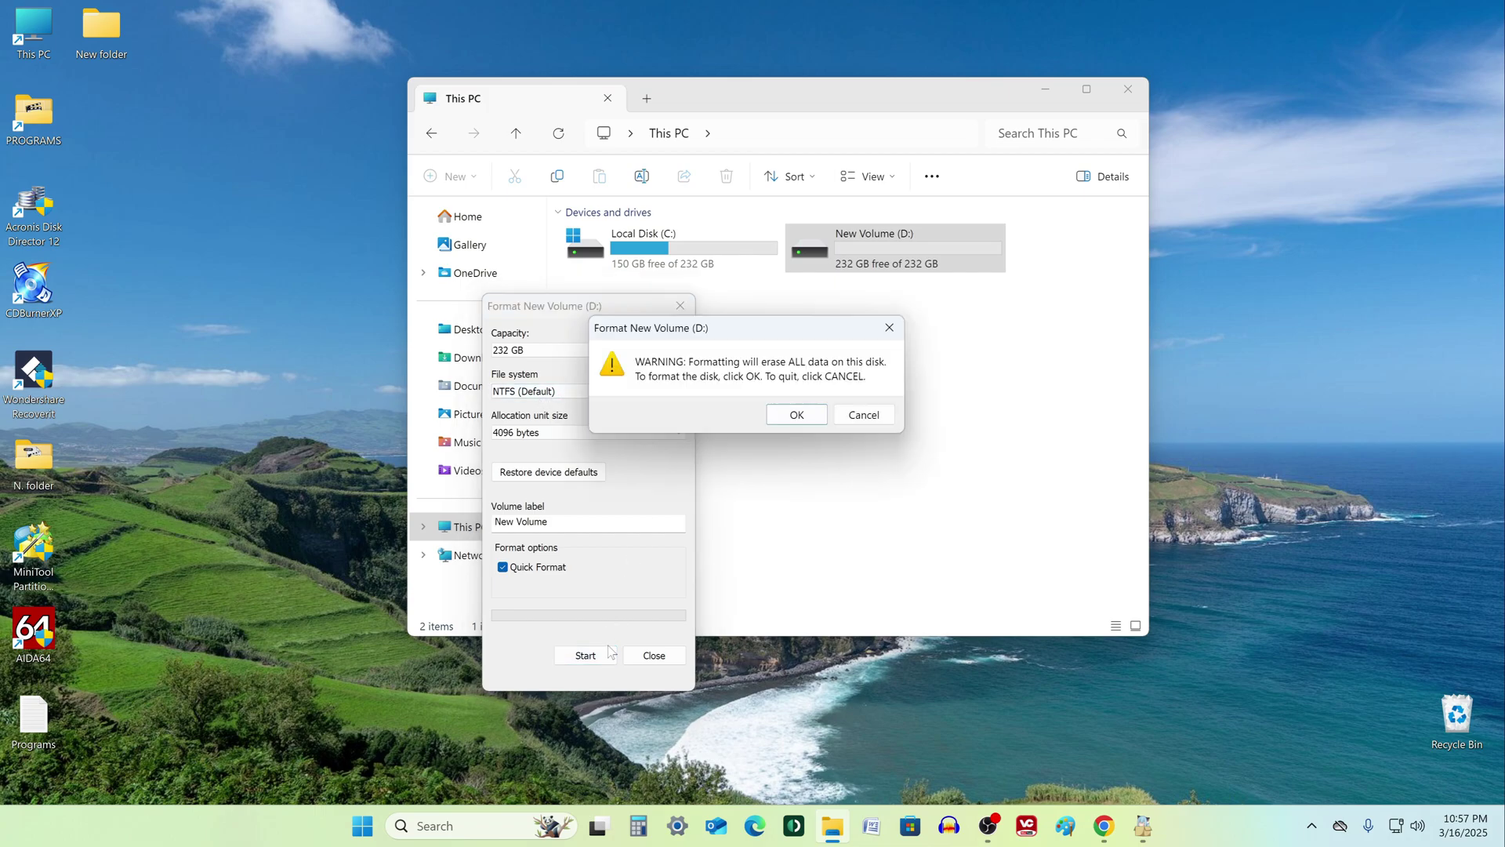
{"action": "left_click", "coordinate": [796, 416]}
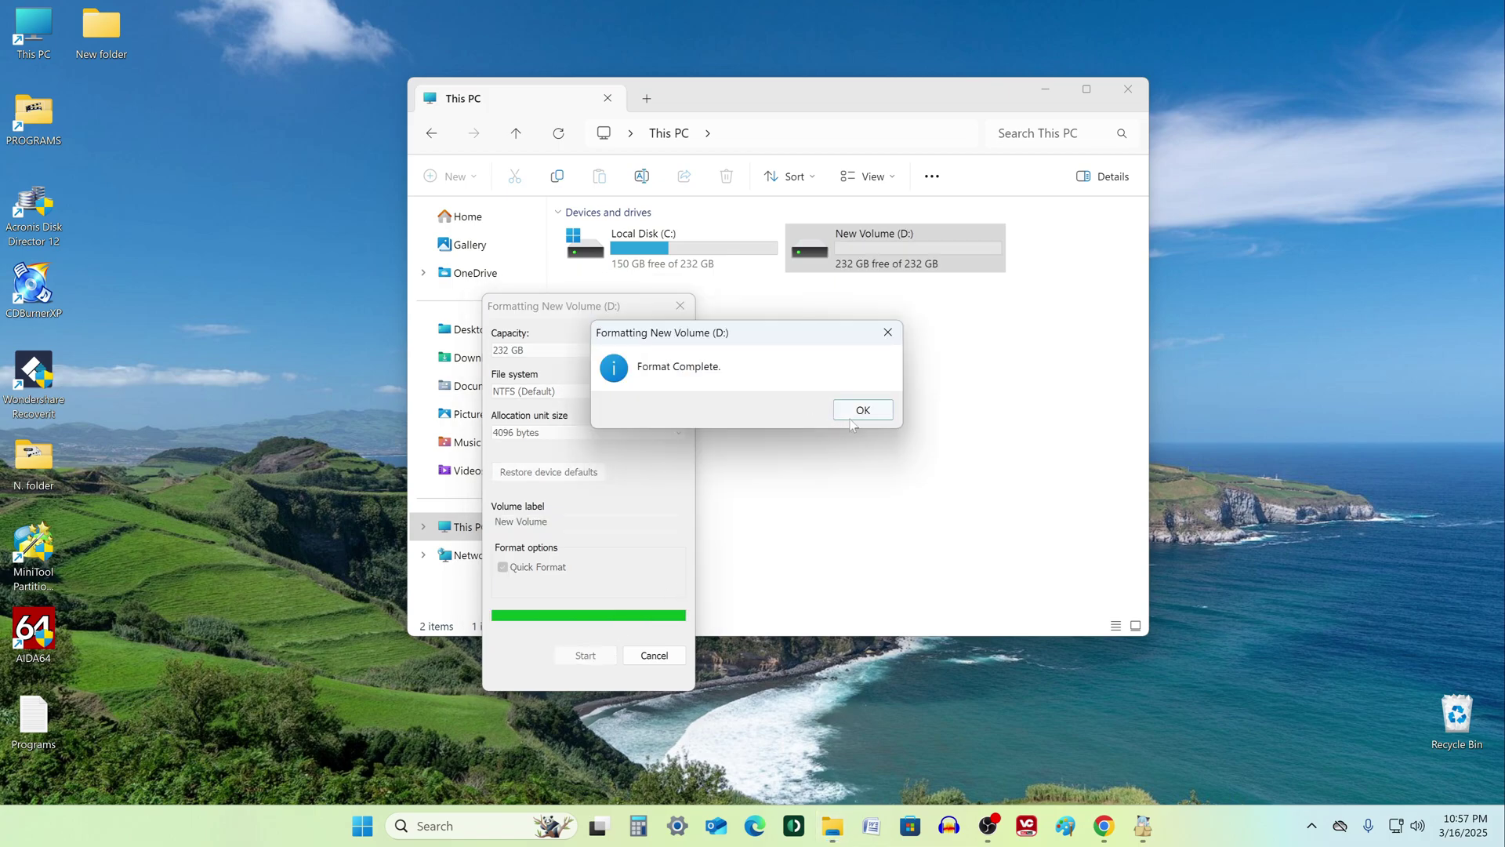
{"action": "left_click", "coordinate": [849, 421]}
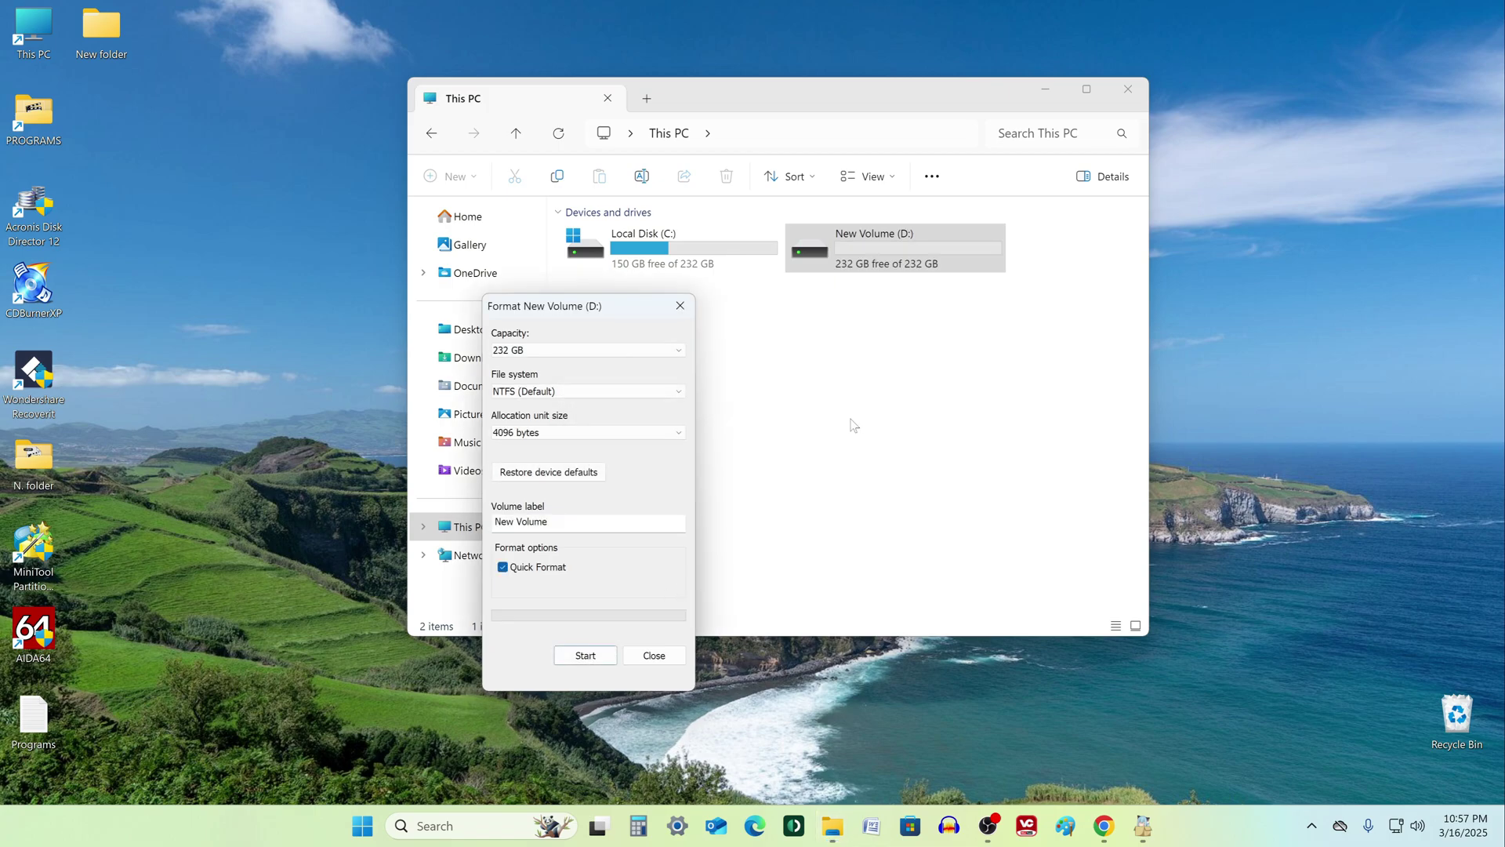
{"action": "left_click", "coordinate": [654, 656]}
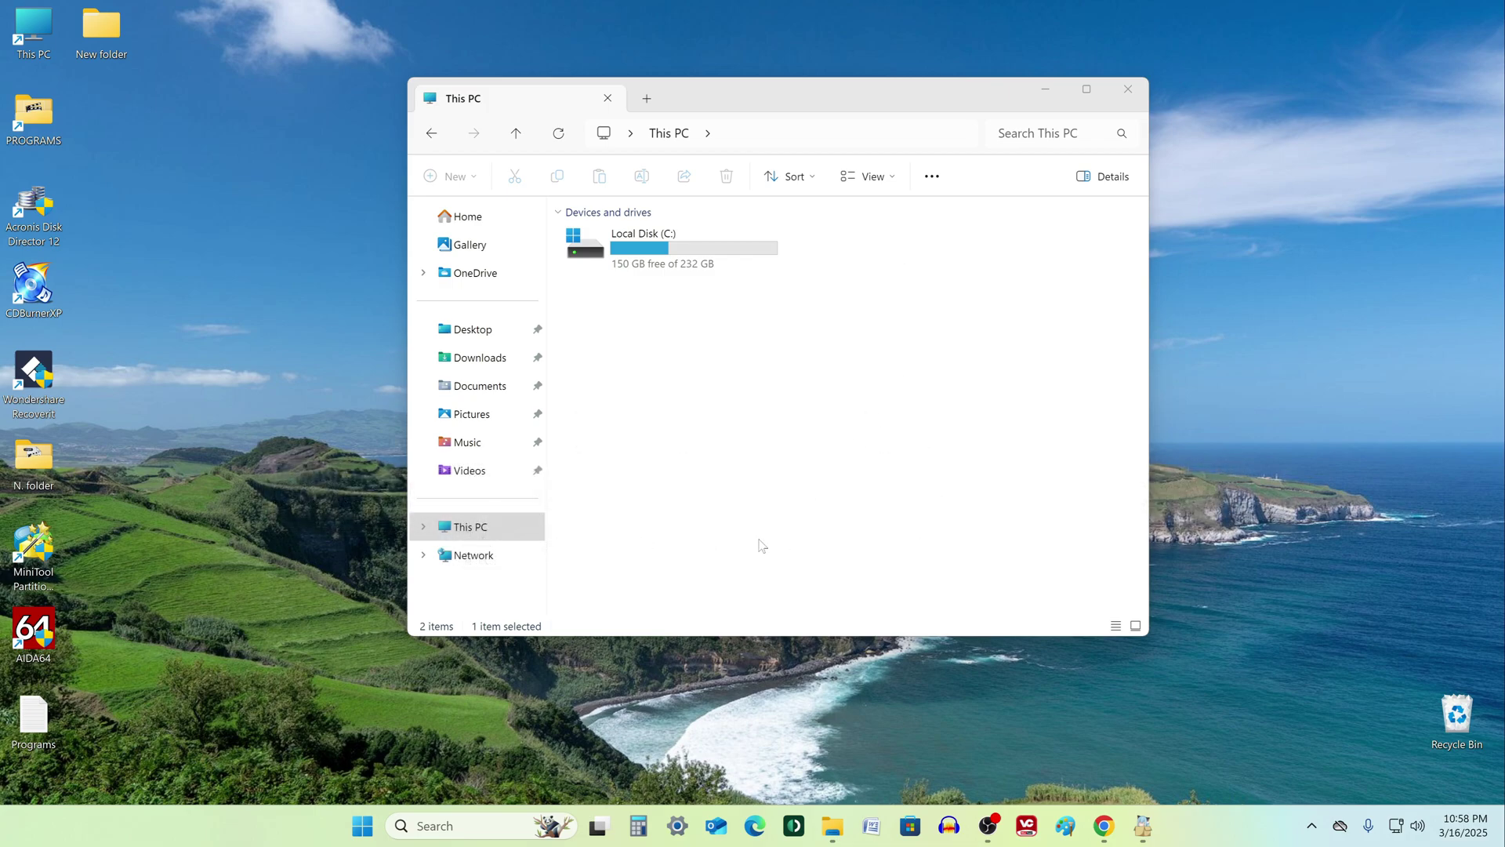
In Disk Management, create a simple volume across Disk 1's unallocated space with drive letter D, quick-formatted as NTFS and labelled New Volume.
{"action": "right_click", "coordinate": [370, 825]}
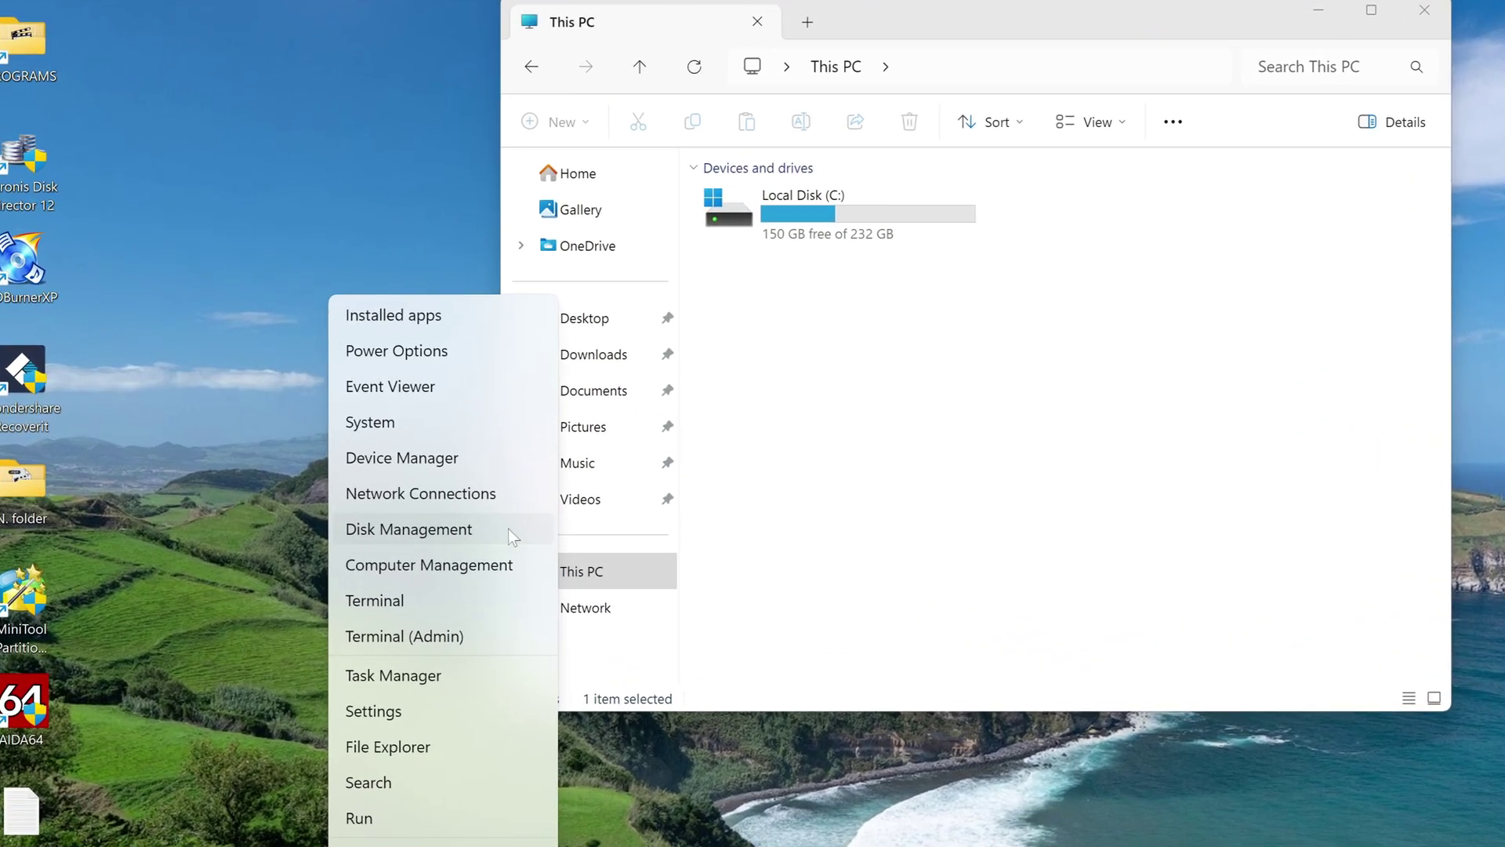
{"action": "left_click", "coordinate": [521, 528]}
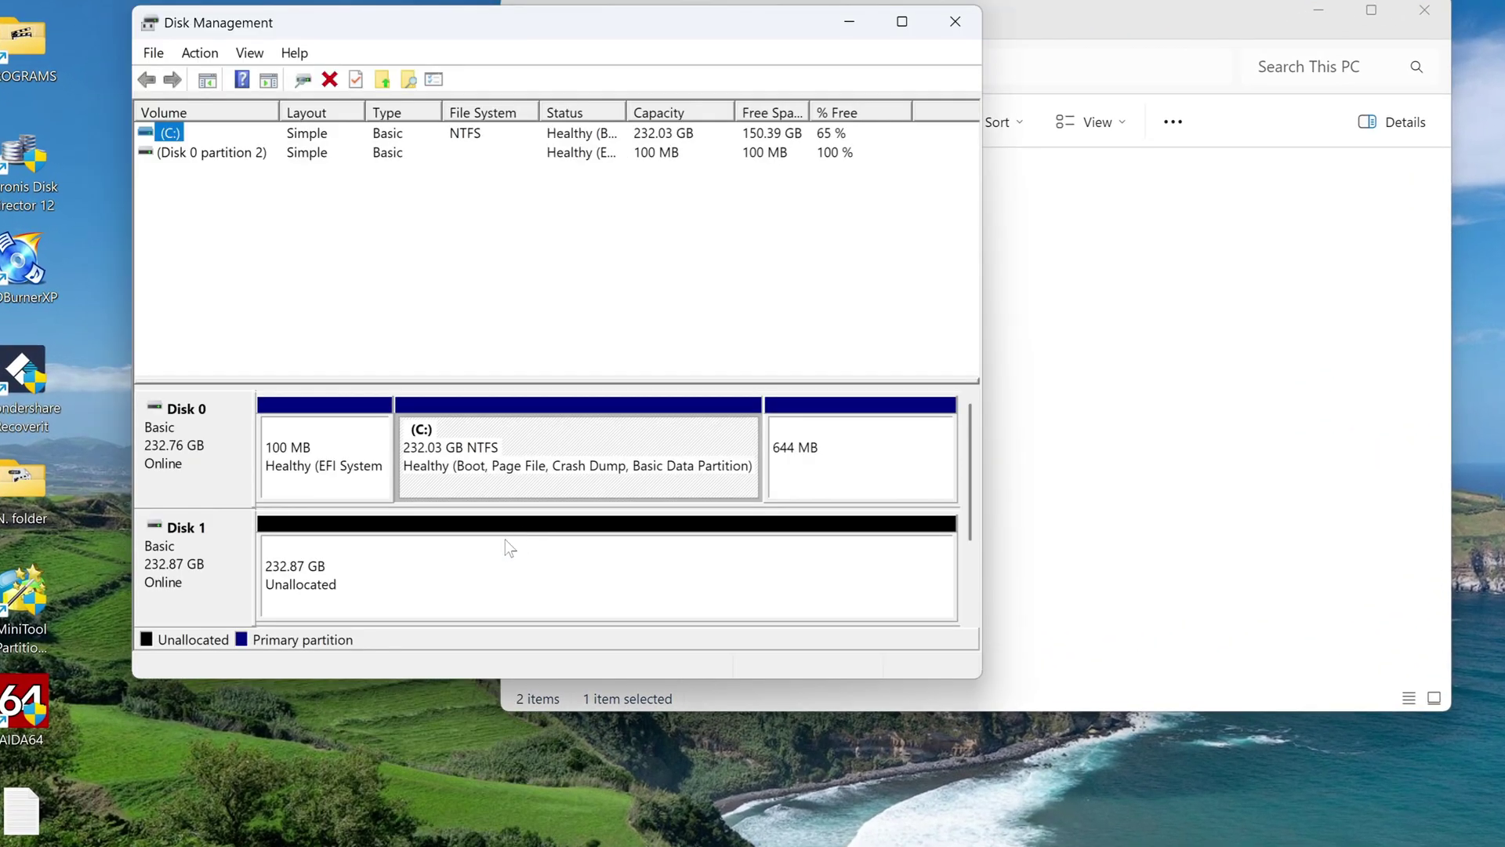
{"action": "left_click", "coordinate": [486, 591]}
{"action": "right_click", "coordinate": [497, 585]}
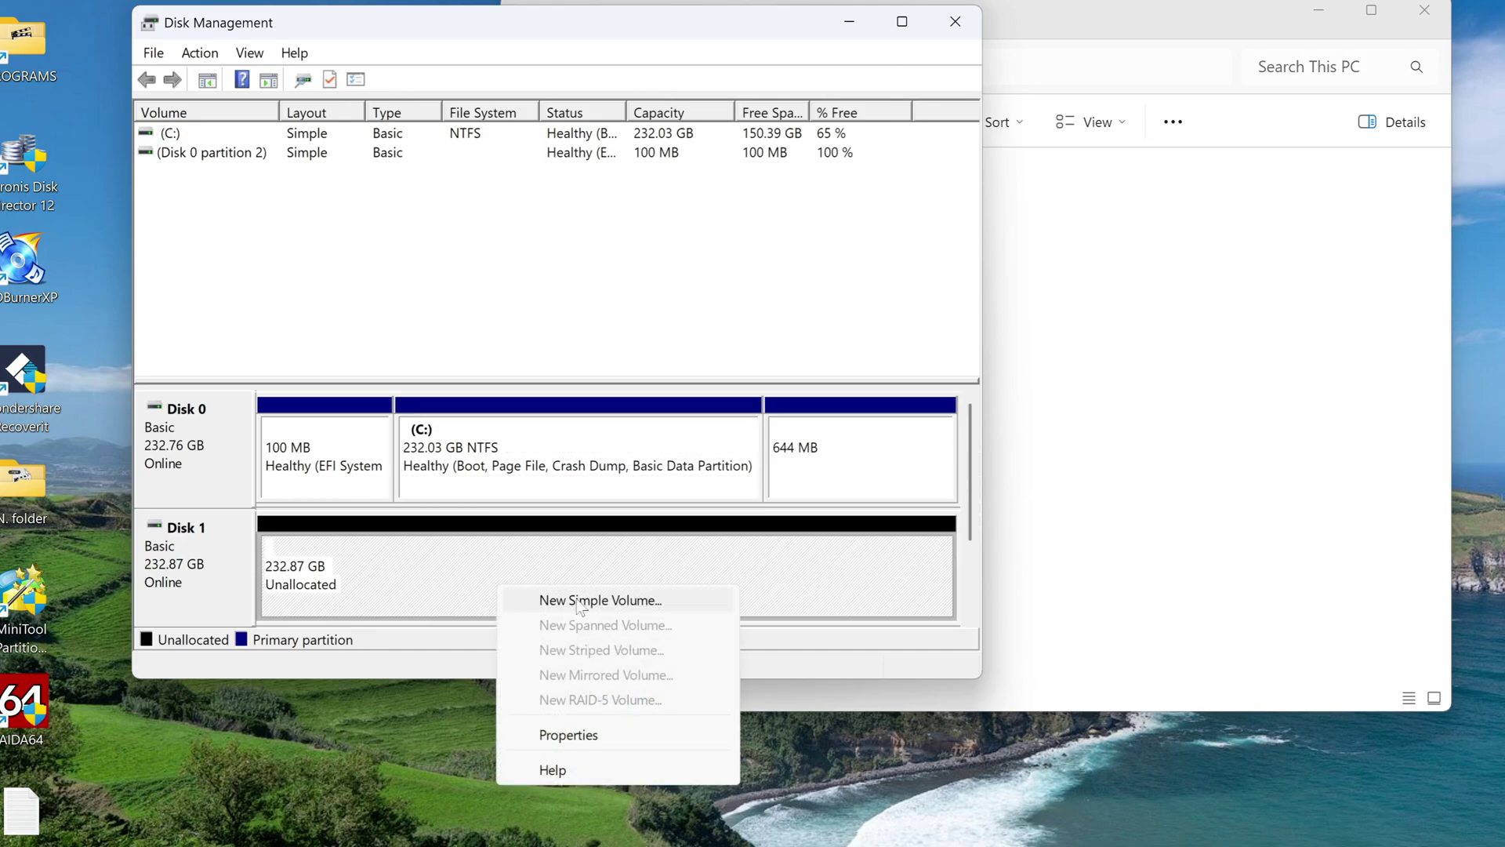
{"action": "left_click", "coordinate": [684, 599]}
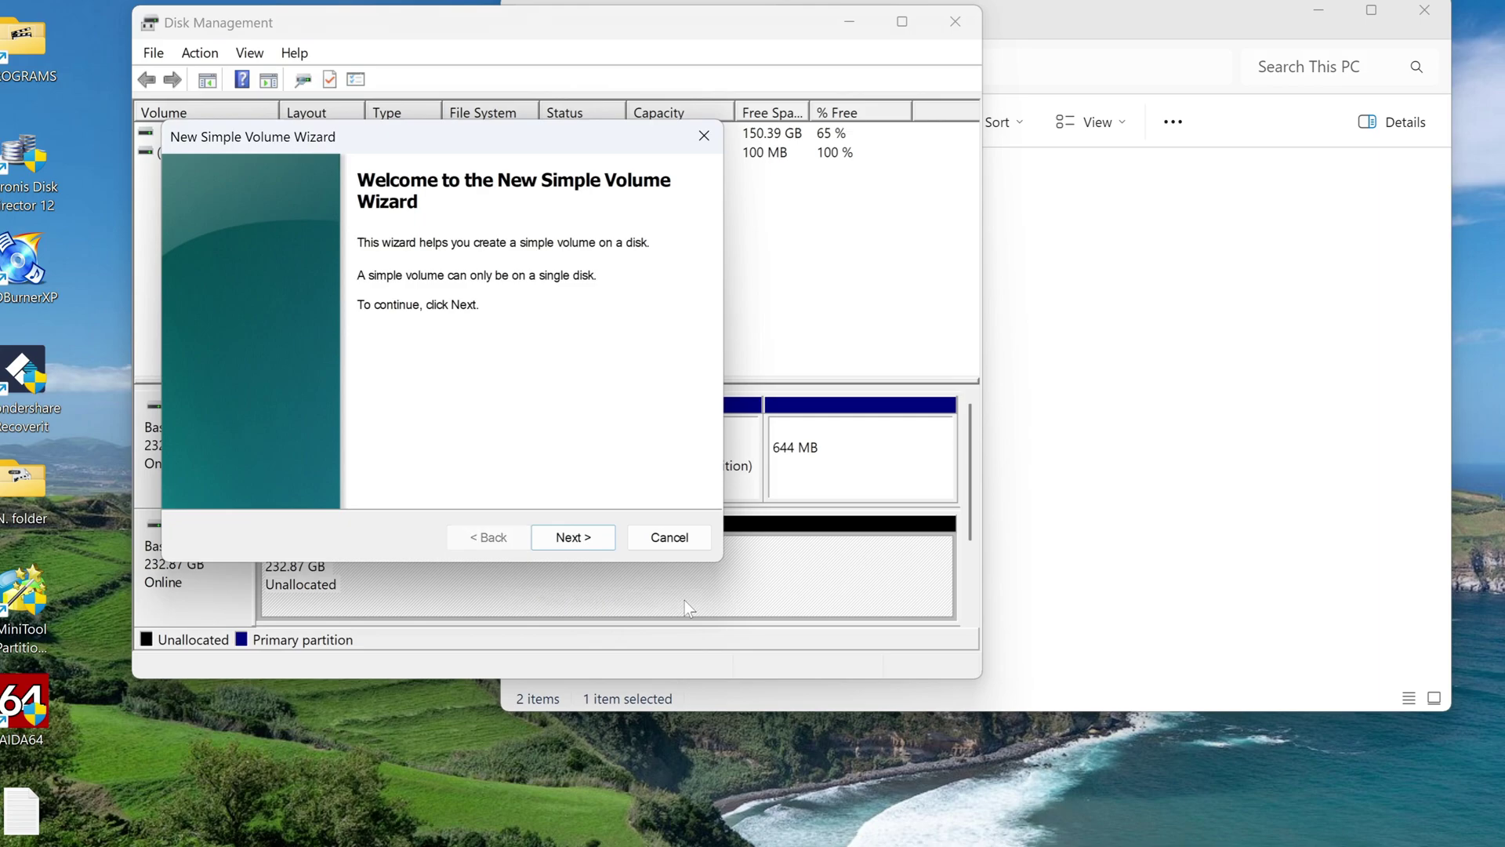
{"action": "left_click", "coordinate": [572, 538]}
{"action": "left_click", "coordinate": [584, 548]}
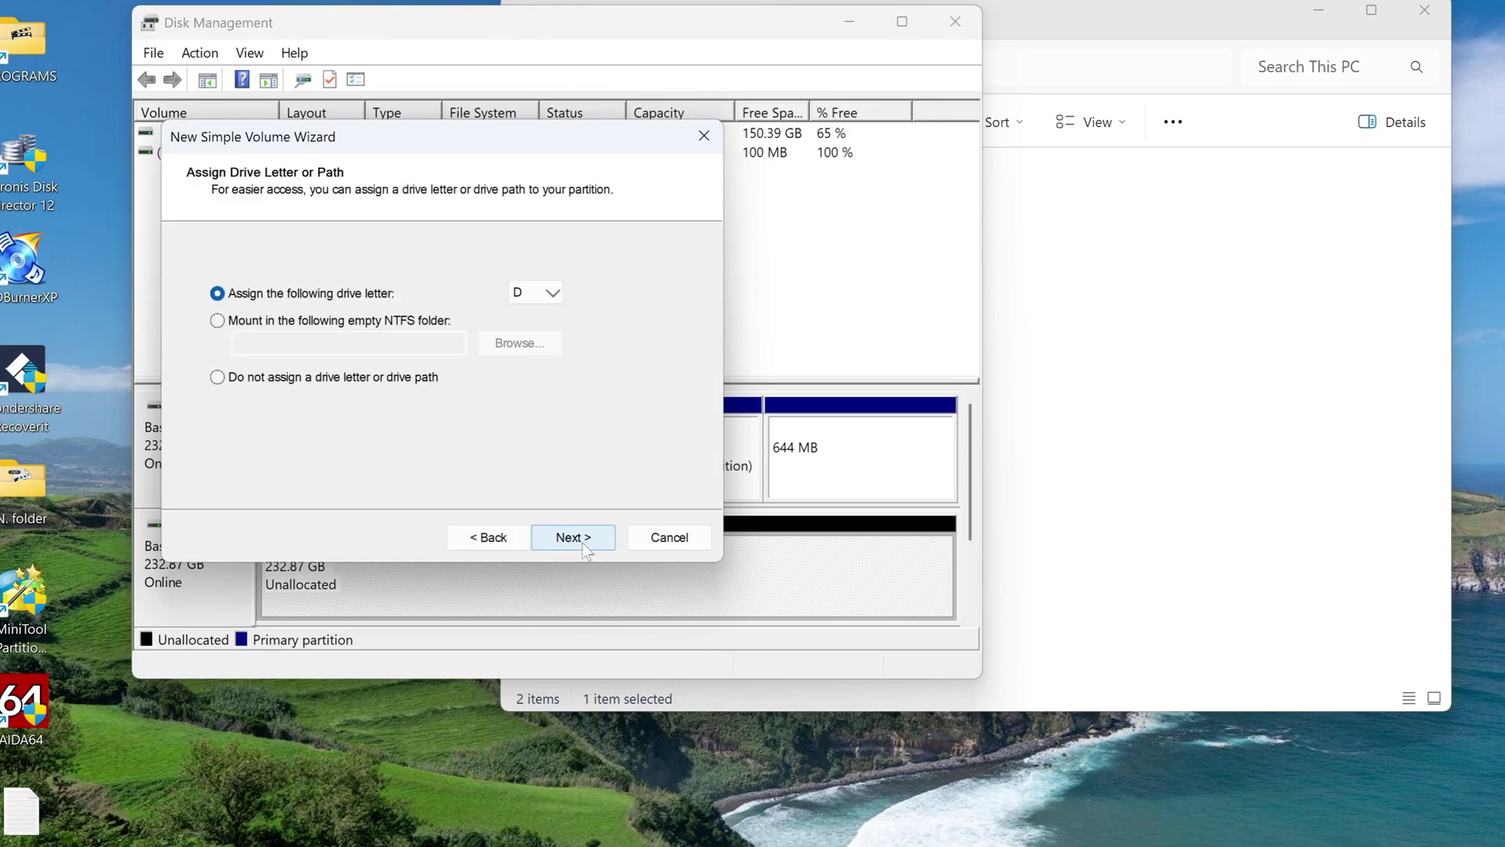
{"action": "left_click", "coordinate": [584, 547]}
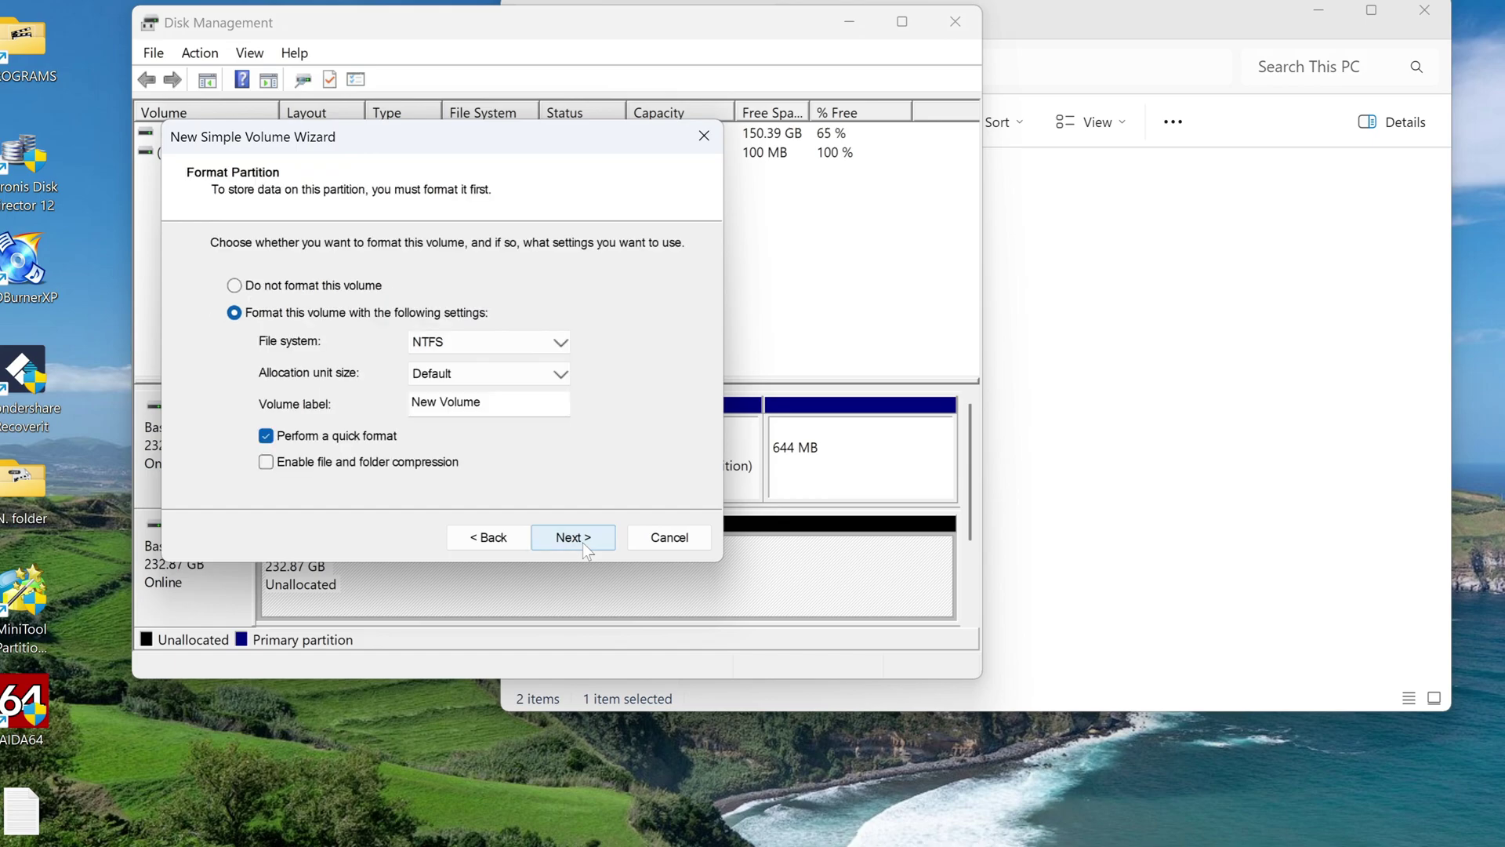
{"action": "left_click", "coordinate": [582, 541]}
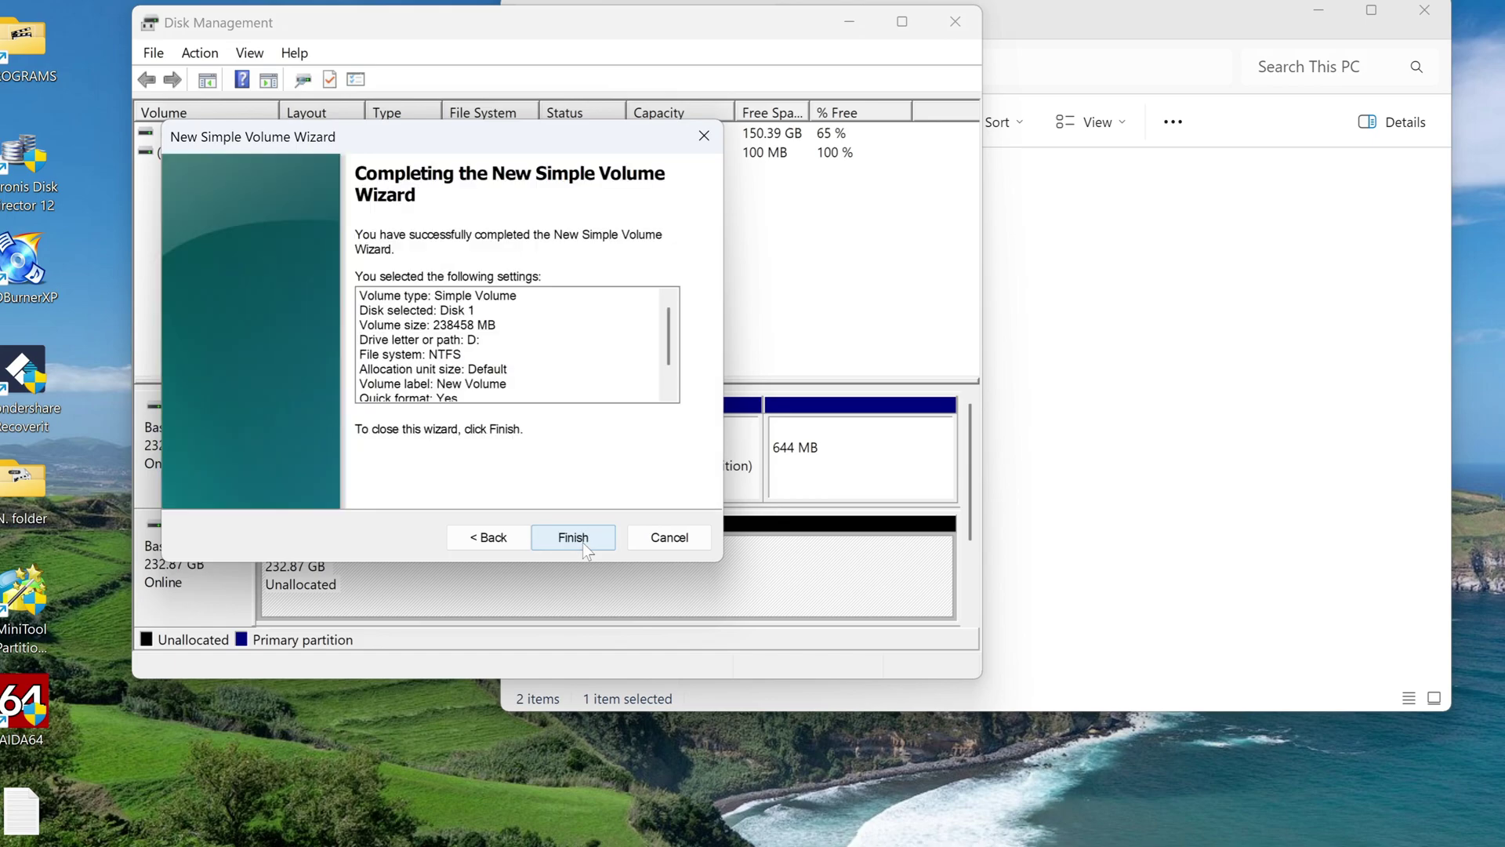
{"action": "left_click", "coordinate": [582, 540]}
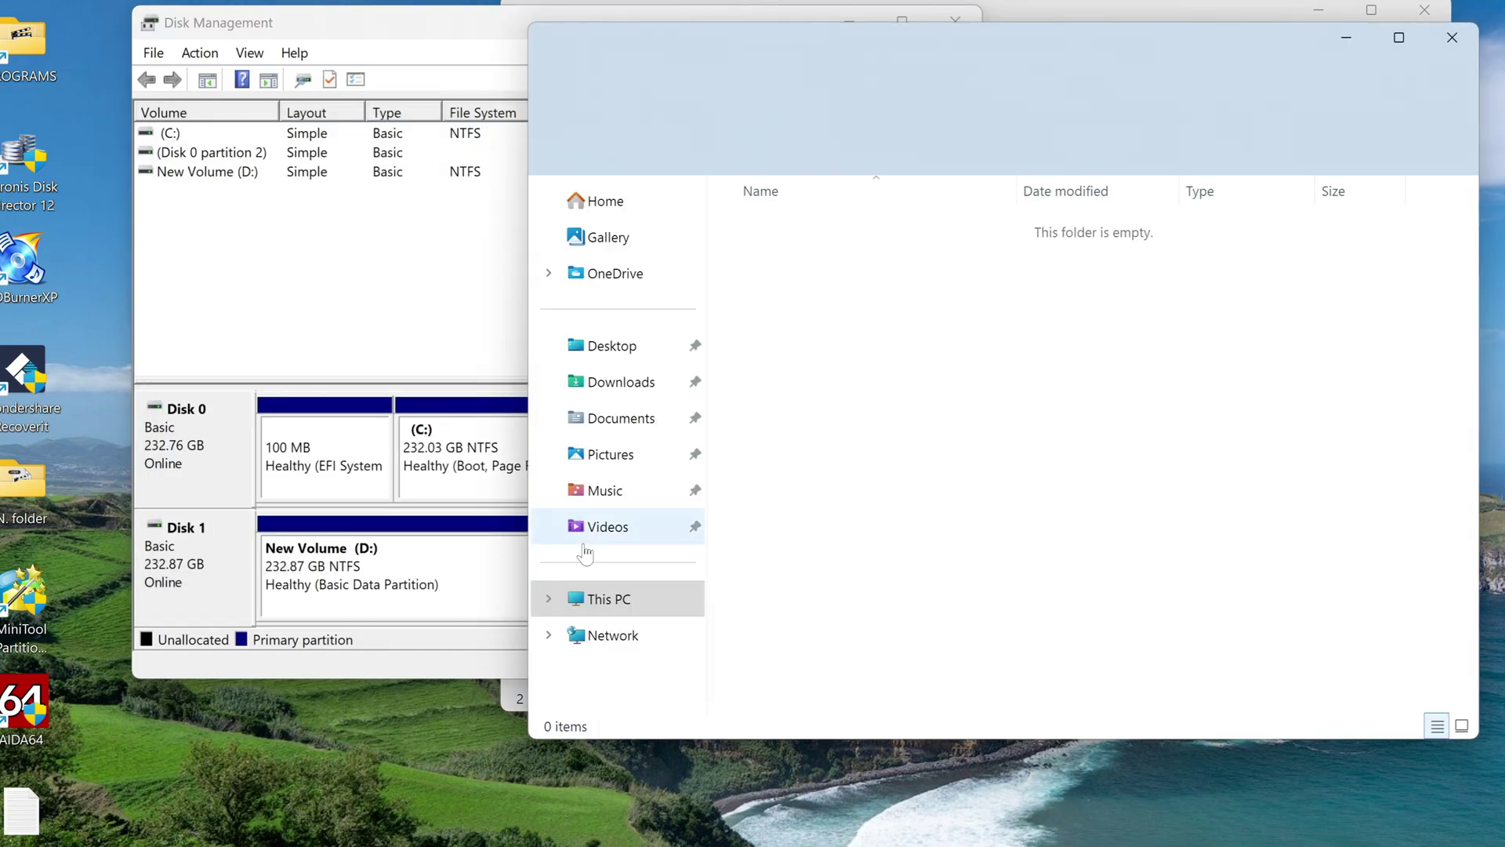
Close the new volume's folder window, Disk Management and the This PC window.
{"action": "left_click", "coordinate": [1452, 47]}
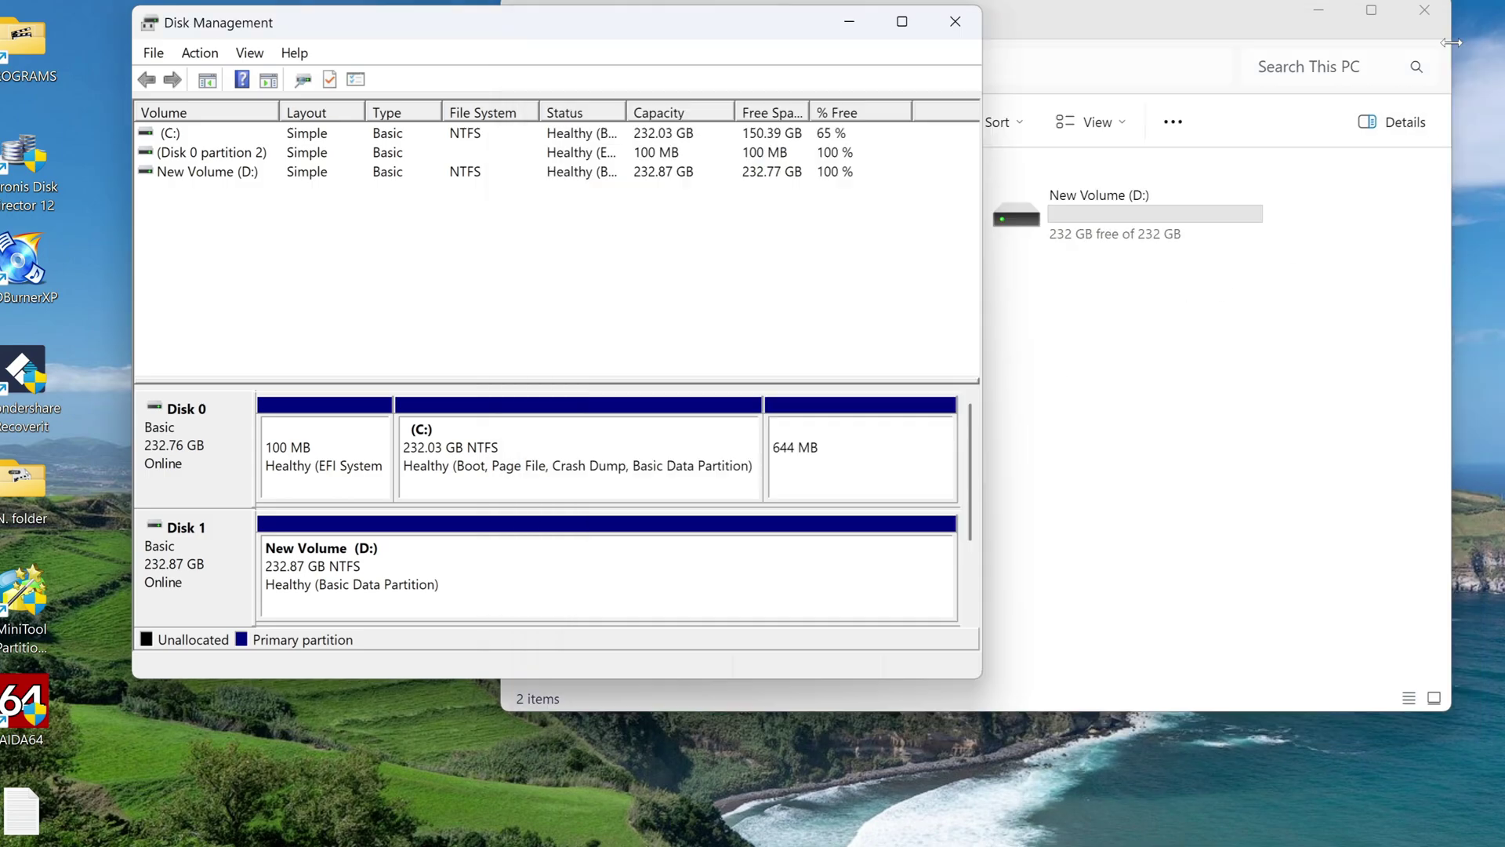
{"action": "left_click", "coordinate": [954, 21]}
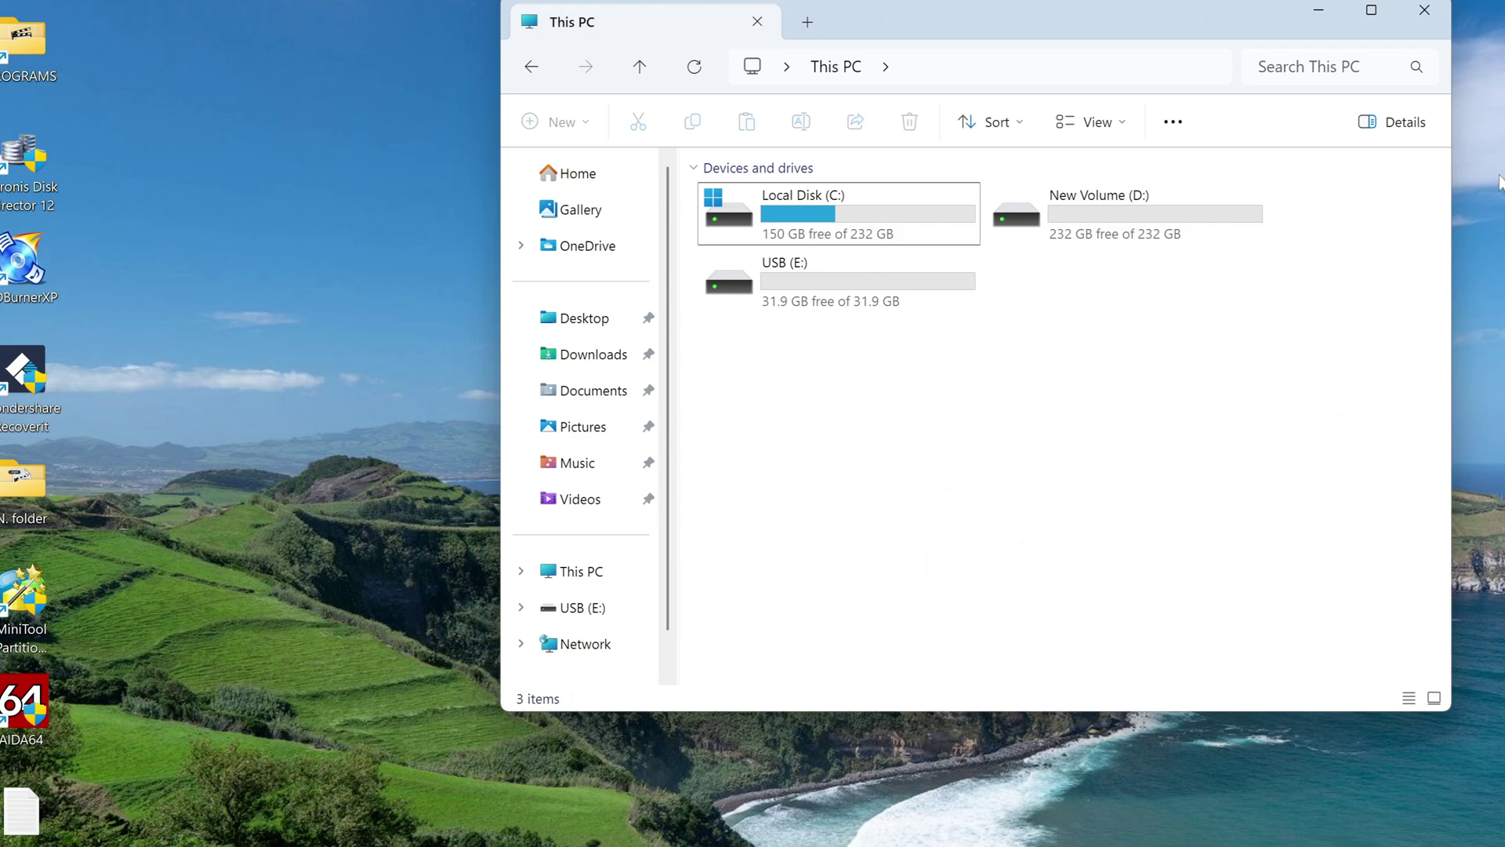
{"action": "left_click", "coordinate": [1426, 16]}
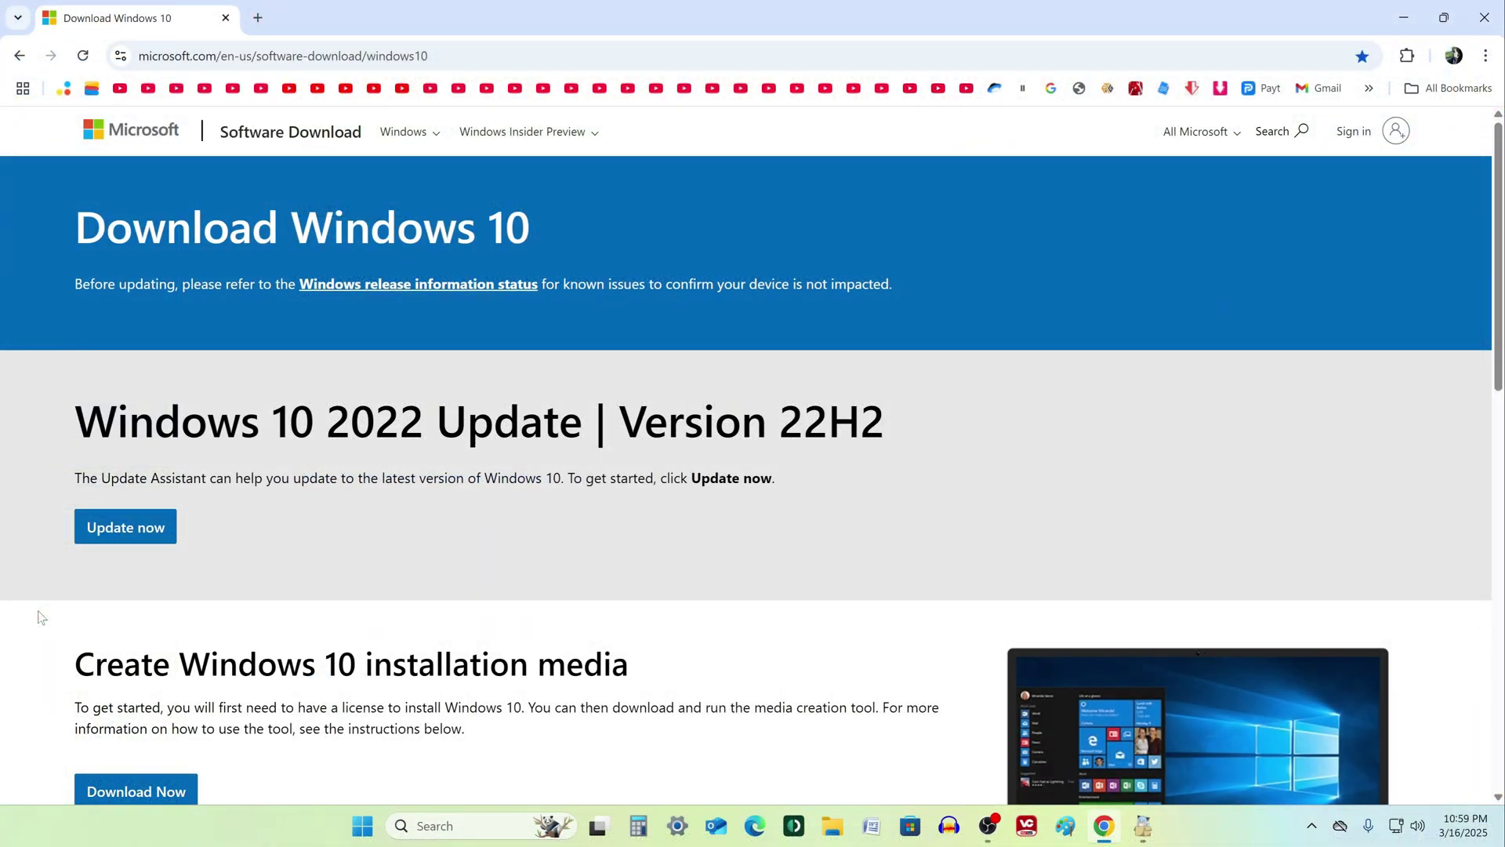
Expand the instructions for upgrading this PC, download the Windows 10 media creation tool, and close the browser.
{"action": "scroll", "coordinate": [41, 616], "scroll_direction": "down", "scroll_amount": 5}
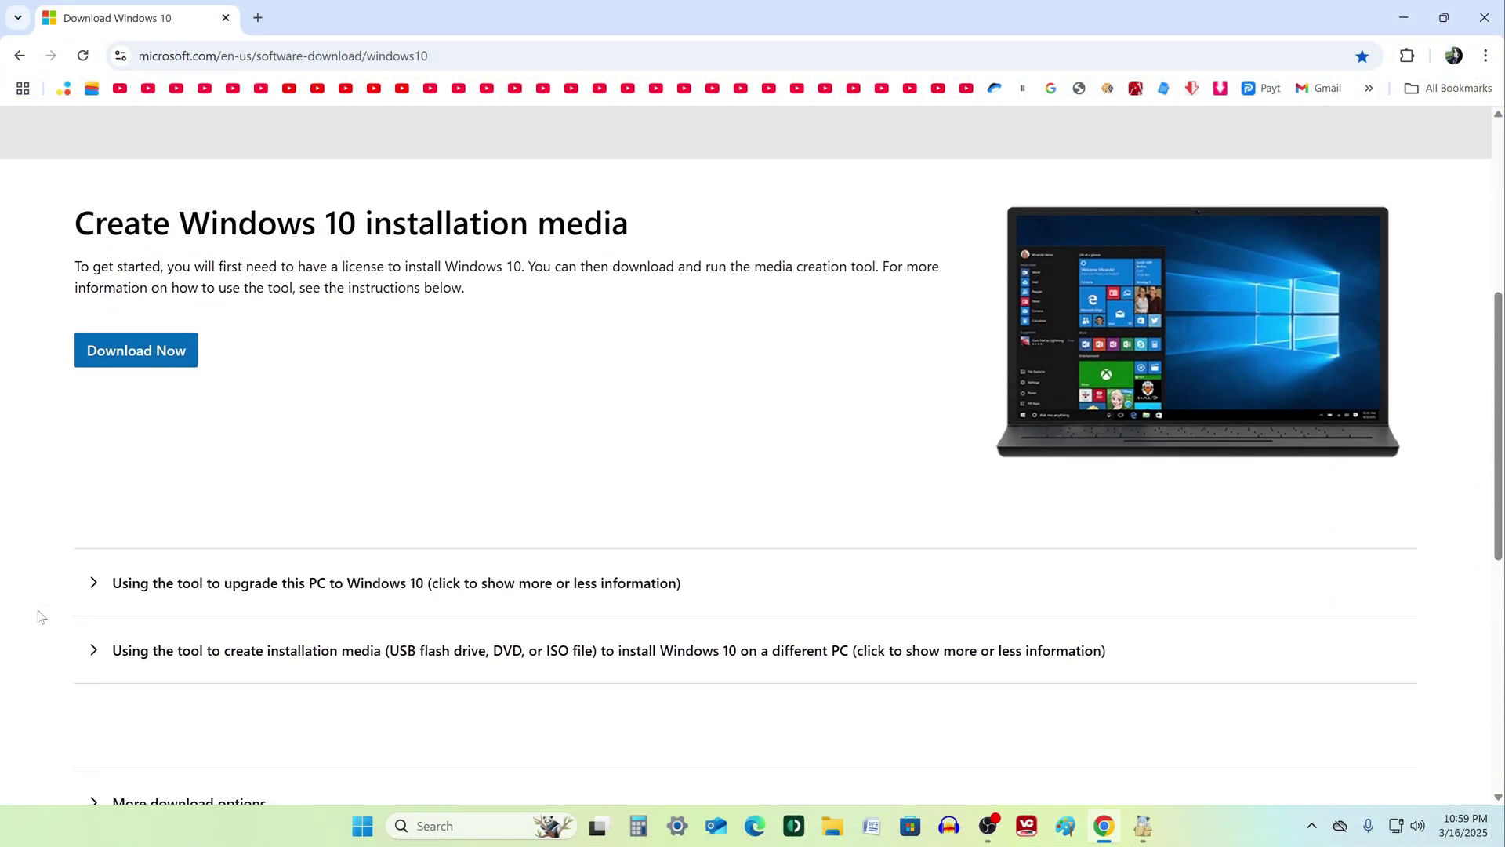
{"action": "left_click", "coordinate": [91, 590]}
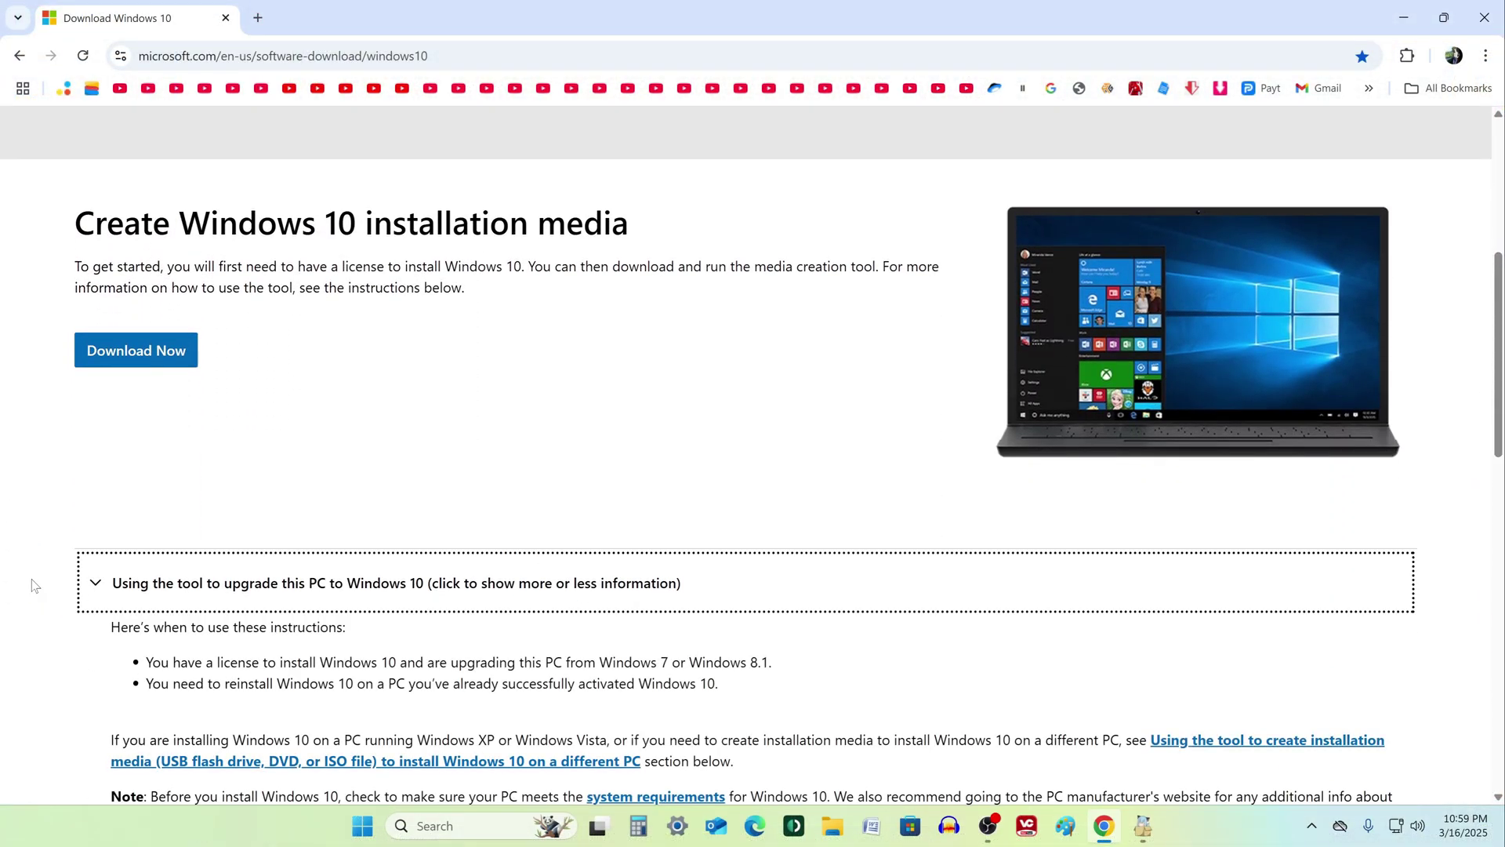
{"action": "scroll", "coordinate": [31, 584], "scroll_direction": "down", "scroll_amount": 2}
{"action": "scroll", "coordinate": [32, 584], "scroll_direction": "down", "scroll_amount": 3}
{"action": "scroll", "coordinate": [35, 579], "scroll_direction": "up", "scroll_amount": 6}
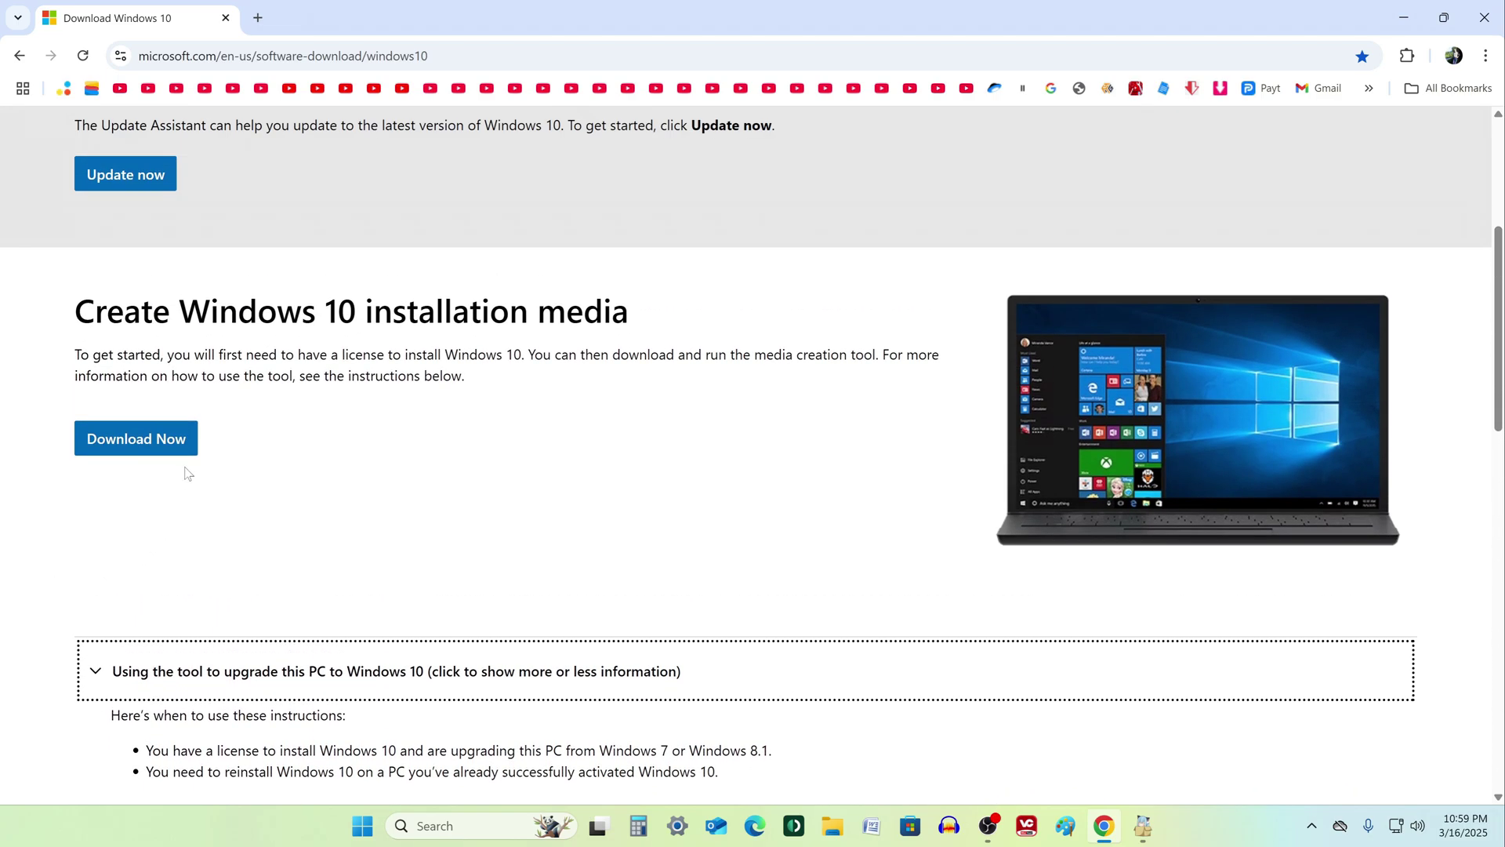
{"action": "left_click", "coordinate": [185, 453]}
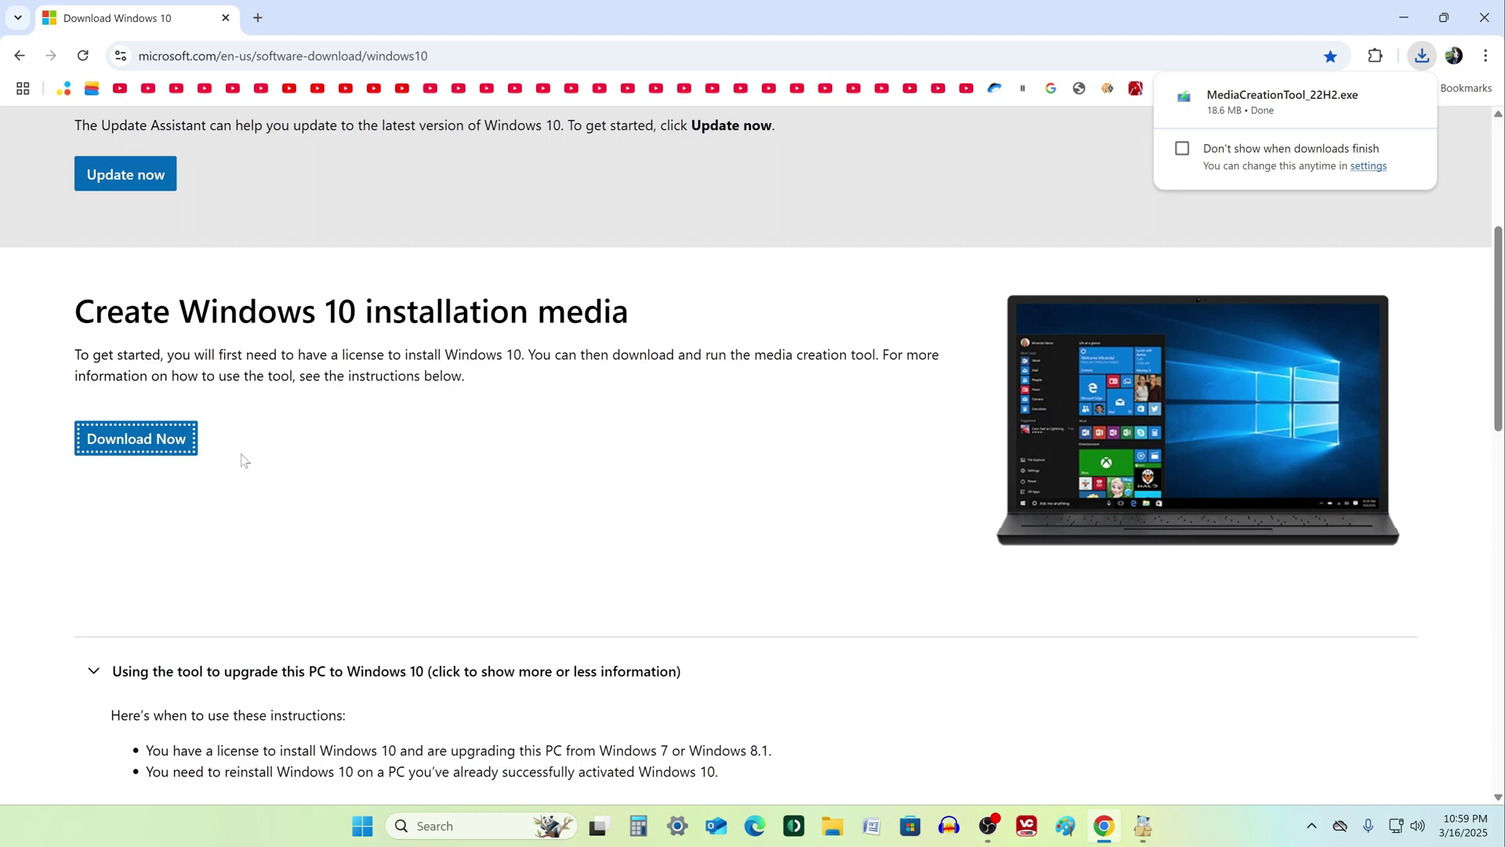
{"action": "left_click", "coordinate": [1483, 18]}
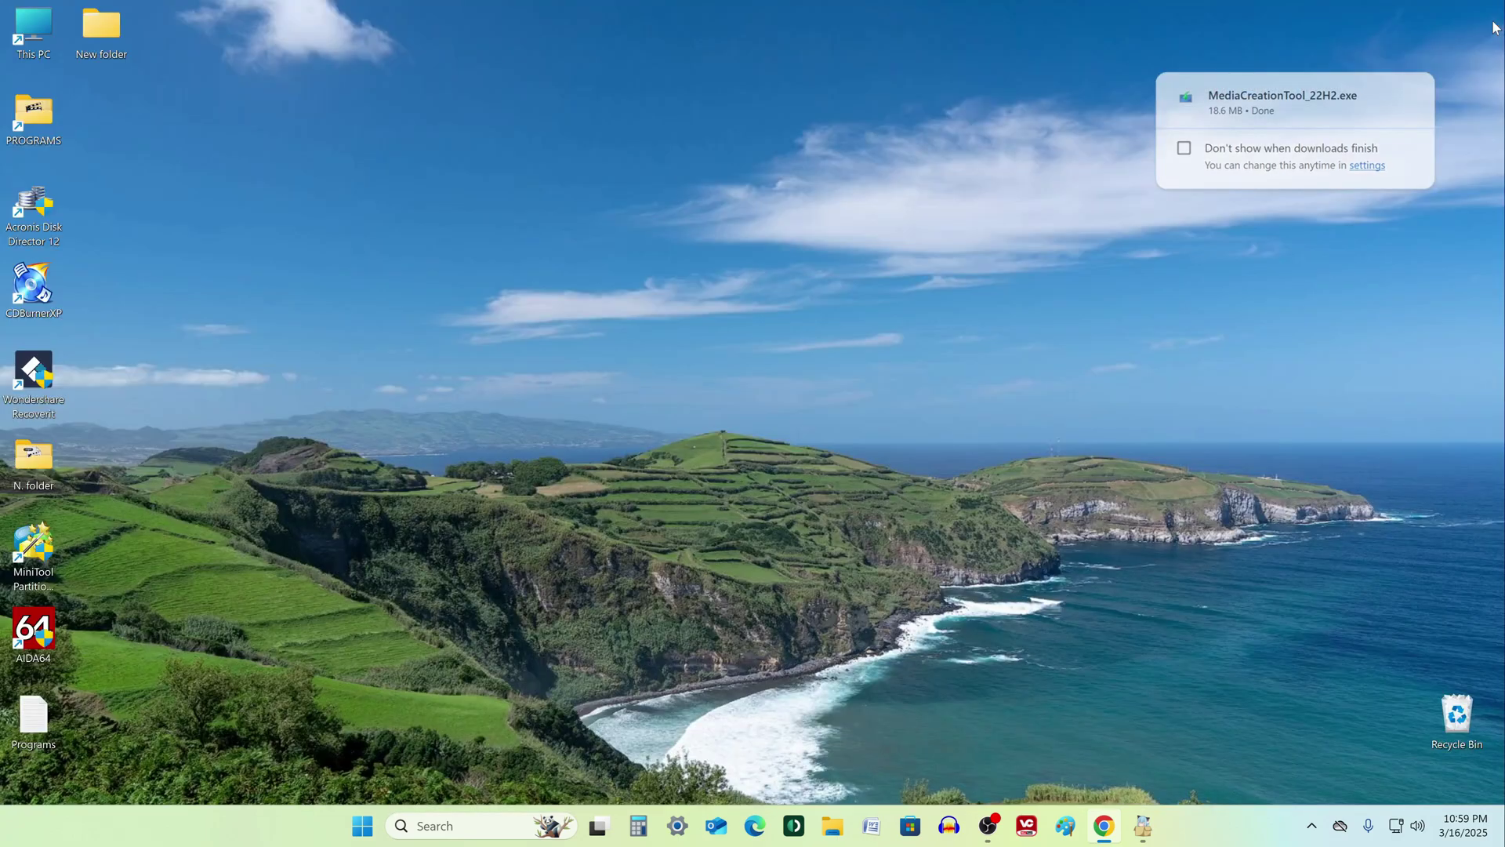
Run MediaCreationTool_22H2 from the Downloads folder and close the folder window.
{"action": "left_click", "coordinate": [833, 825]}
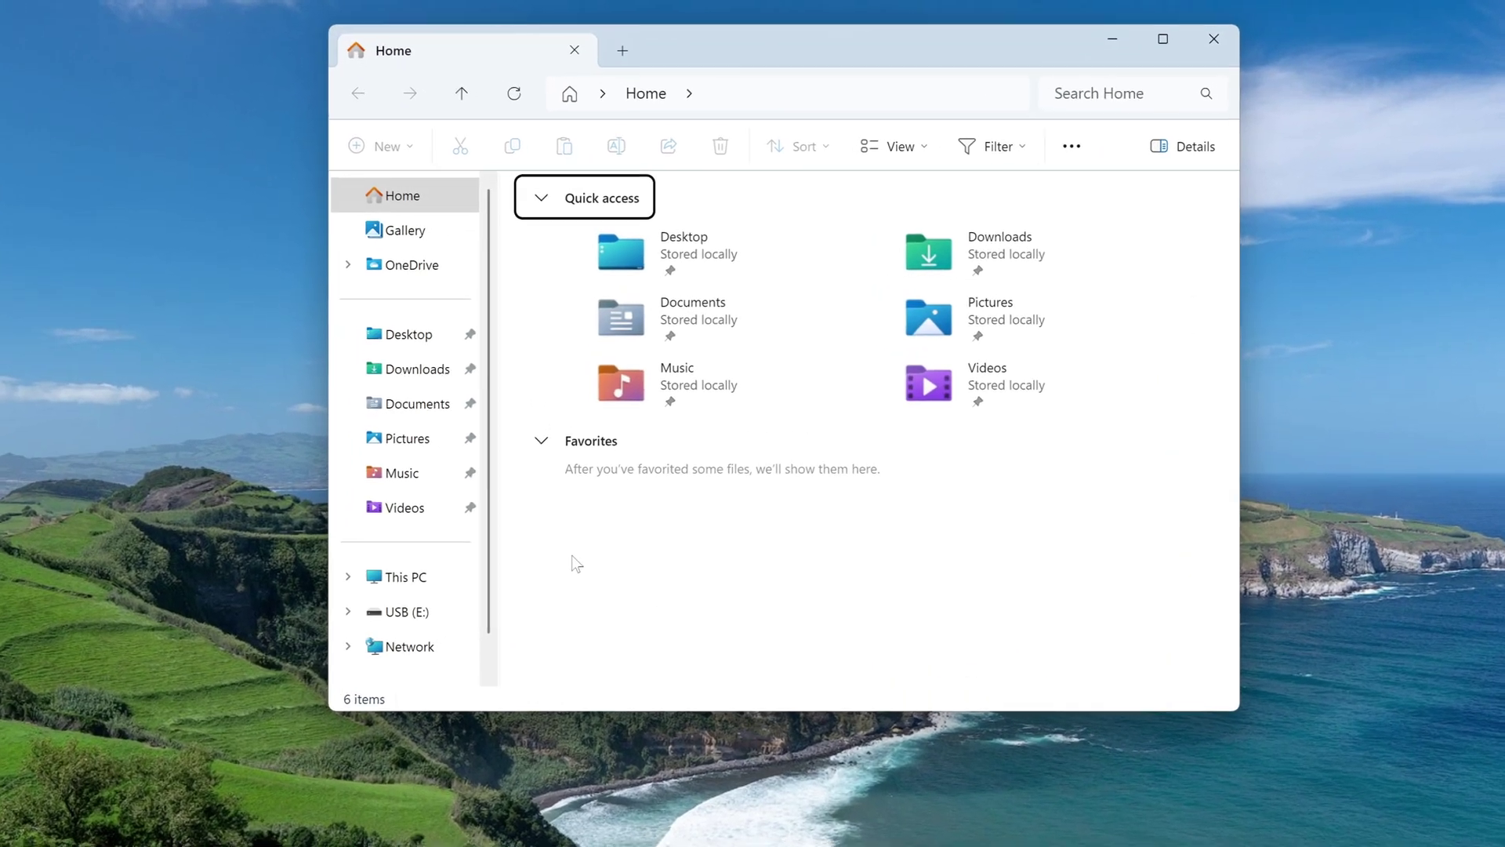
{"action": "left_click", "coordinate": [430, 375]}
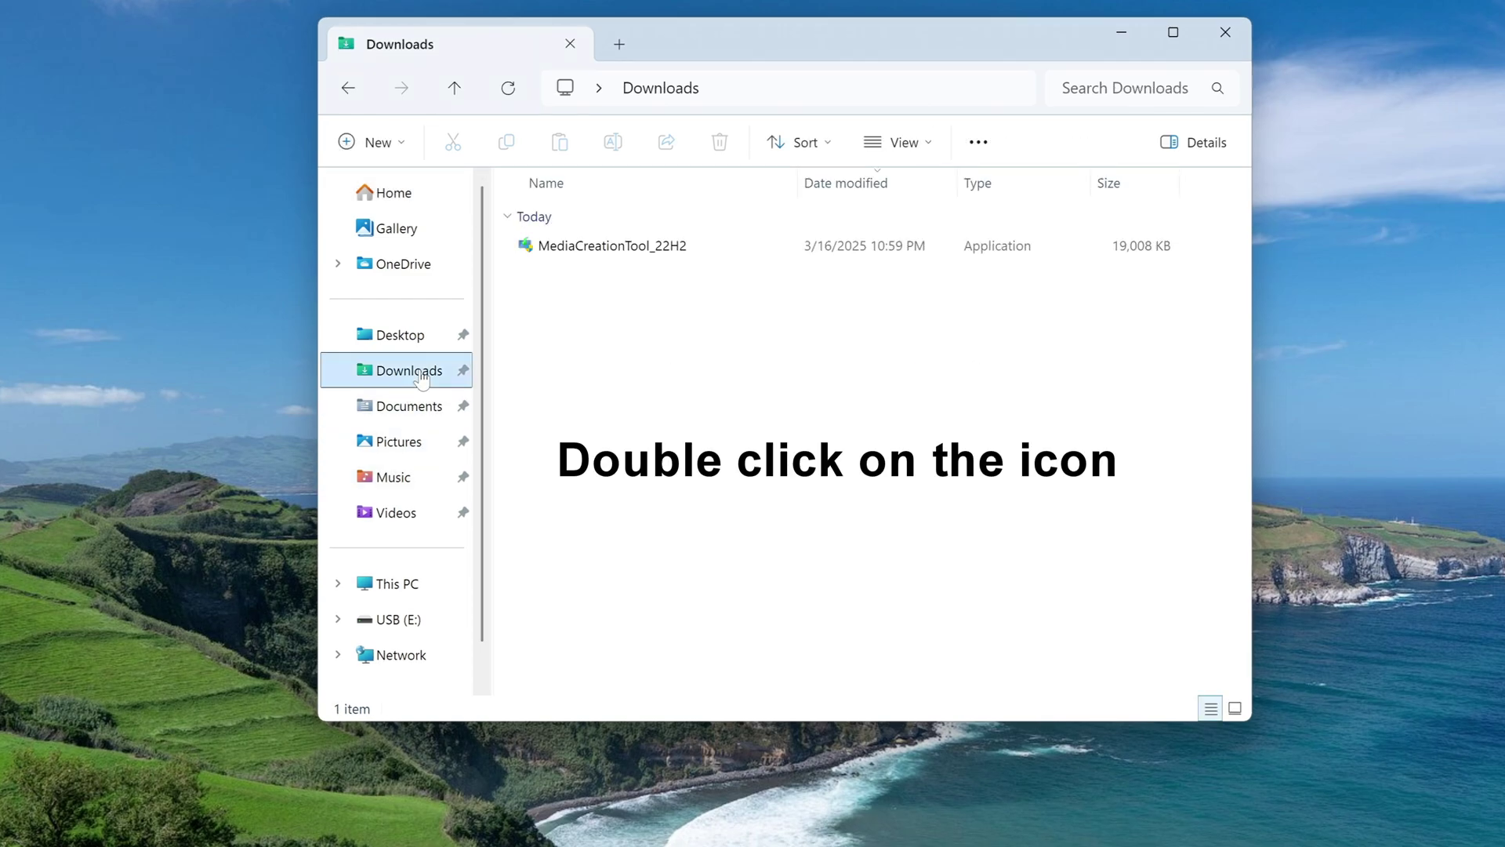
{"action": "double_click", "coordinate": [610, 248]}
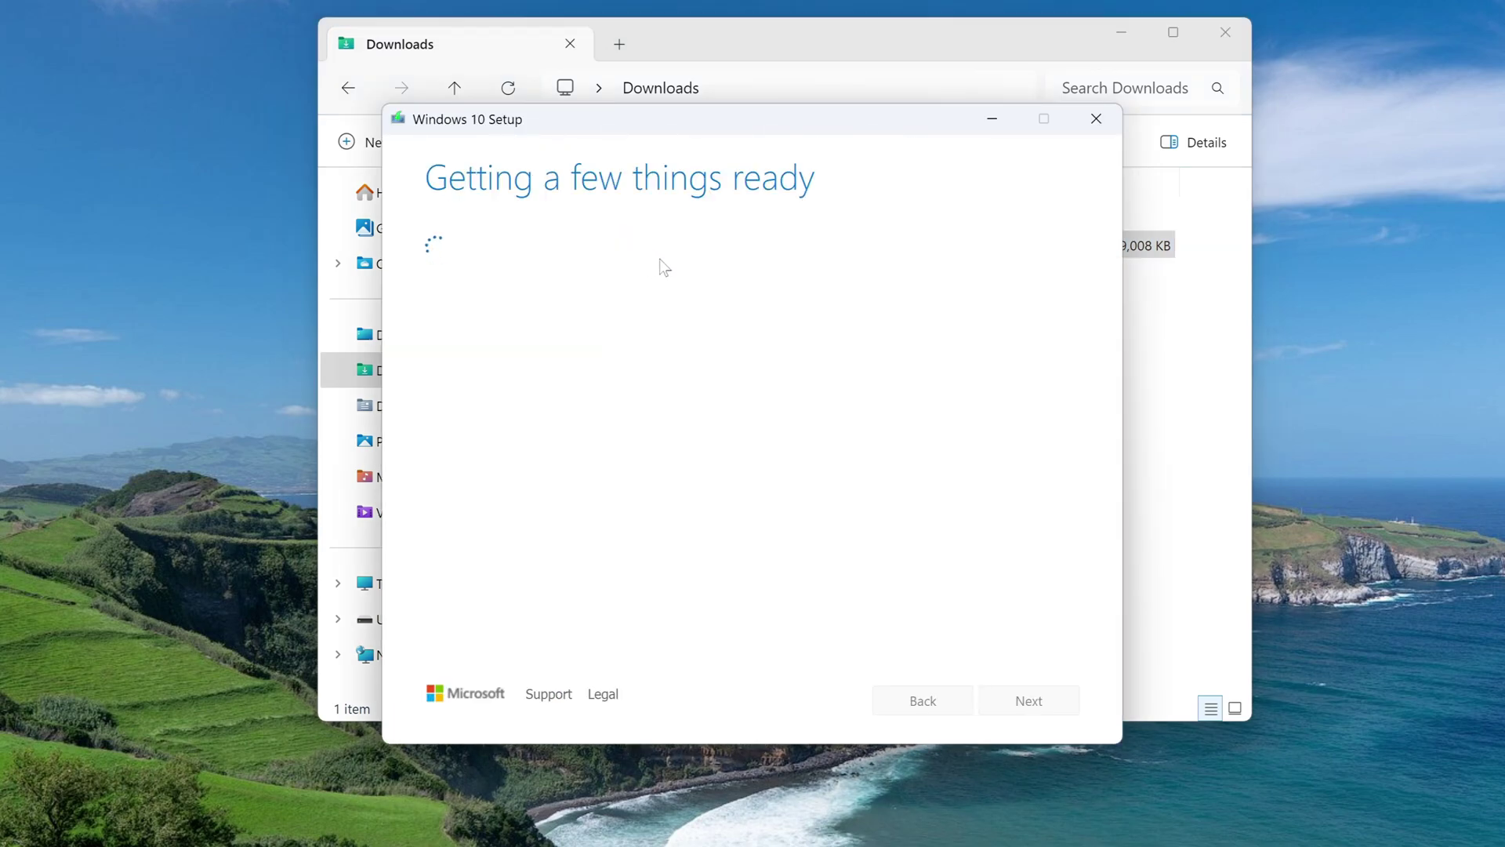
{"action": "left_click", "coordinate": [1228, 45]}
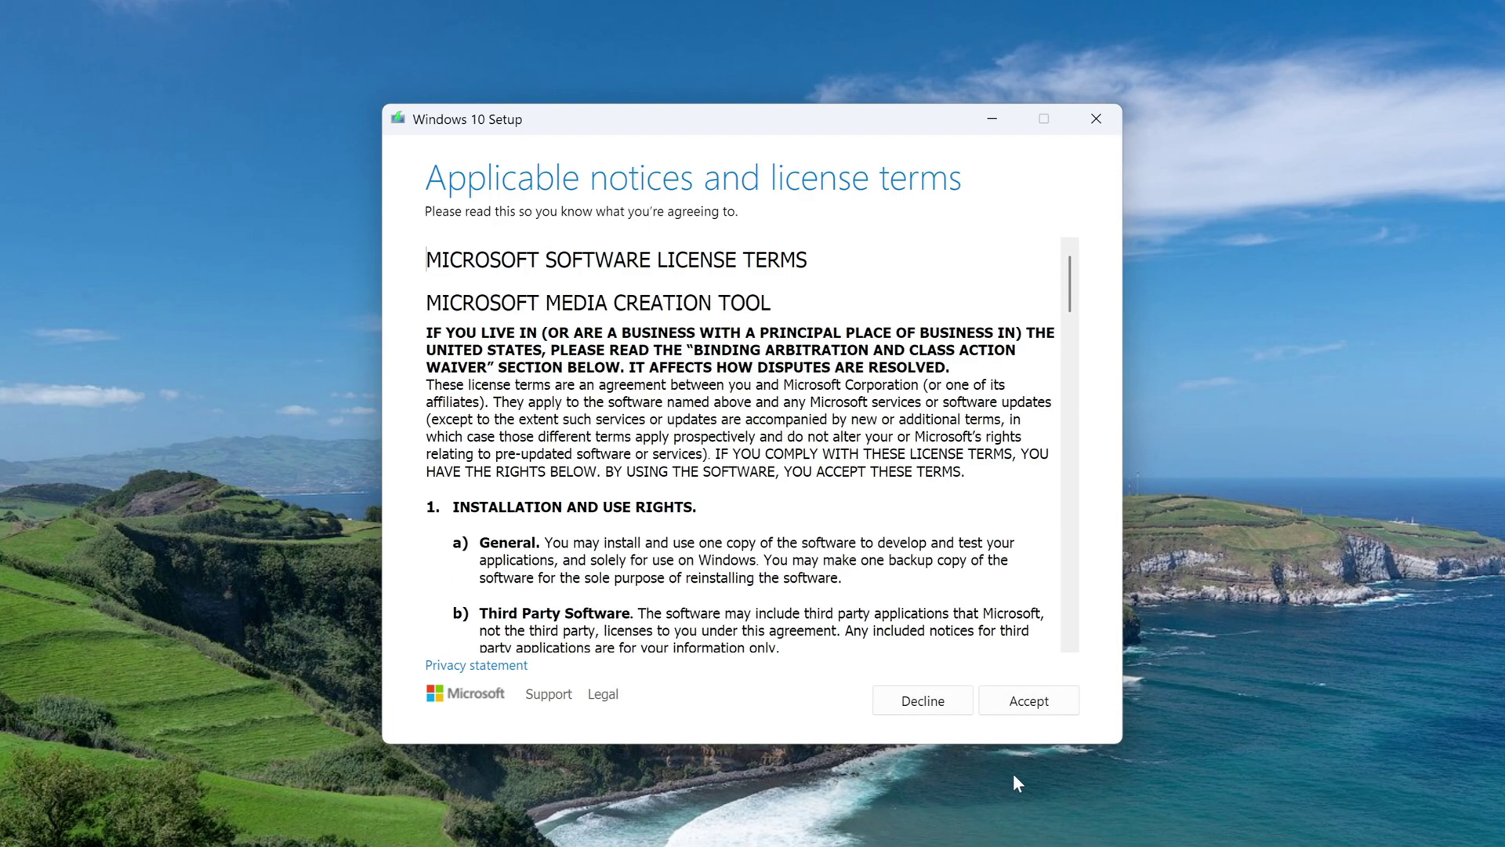
Accept the license terms and choose to create installation media for another PC.
{"action": "left_click", "coordinate": [996, 711]}
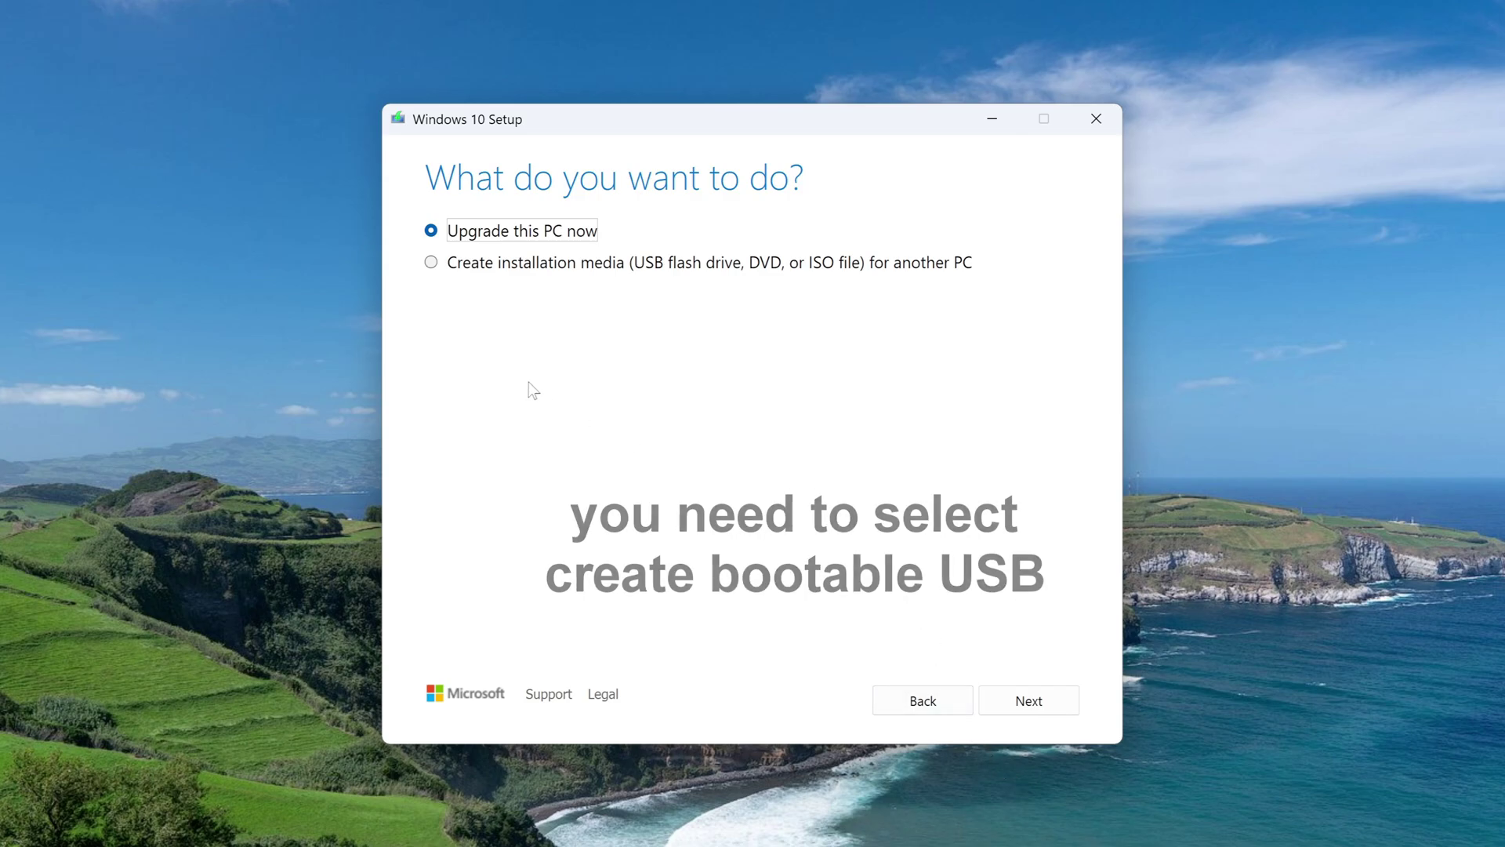
{"action": "left_click", "coordinate": [431, 264]}
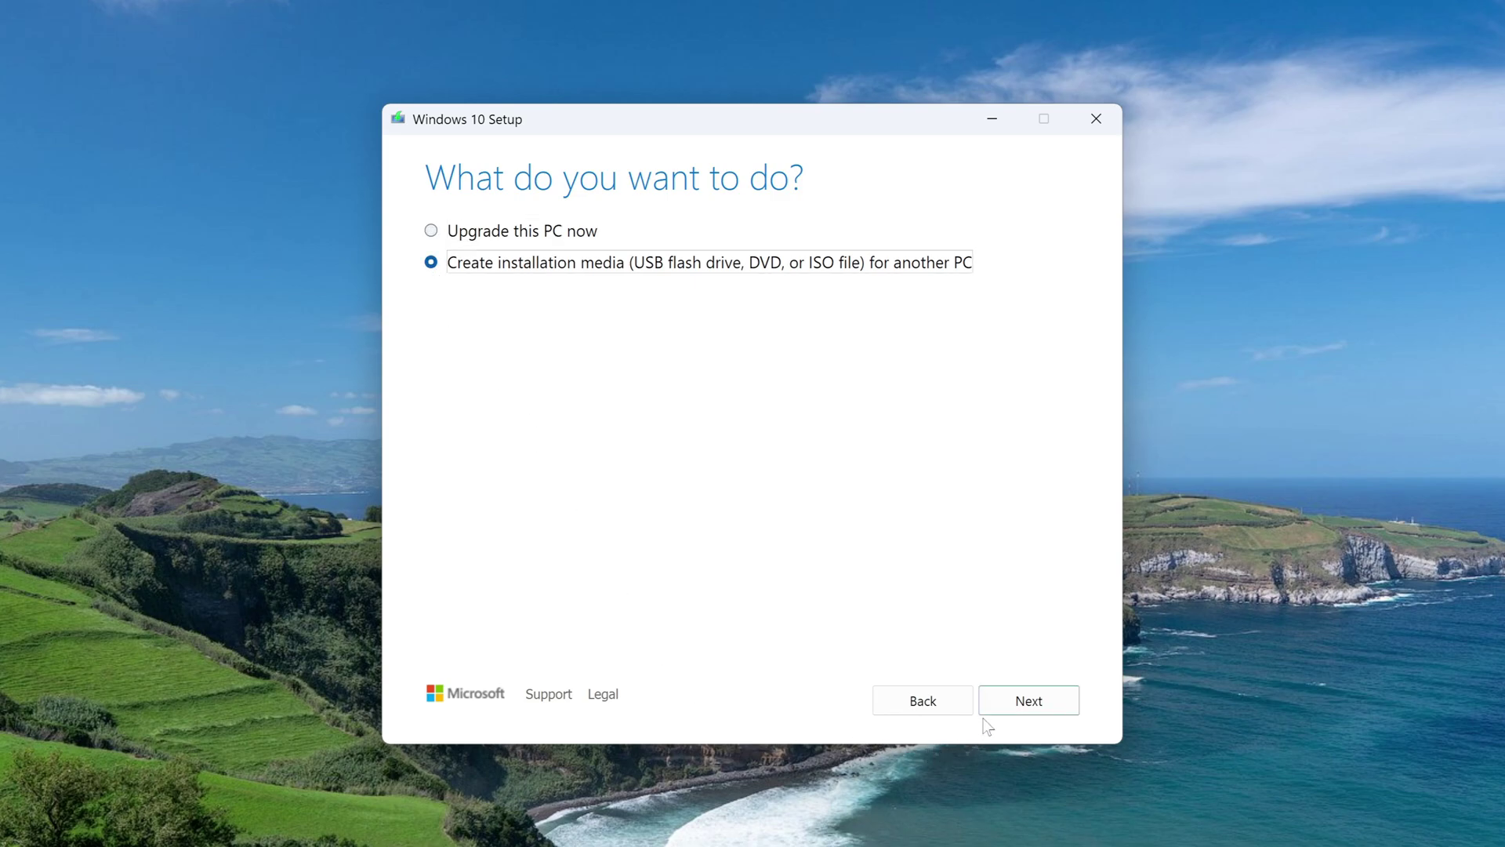
{"action": "left_click", "coordinate": [993, 703]}
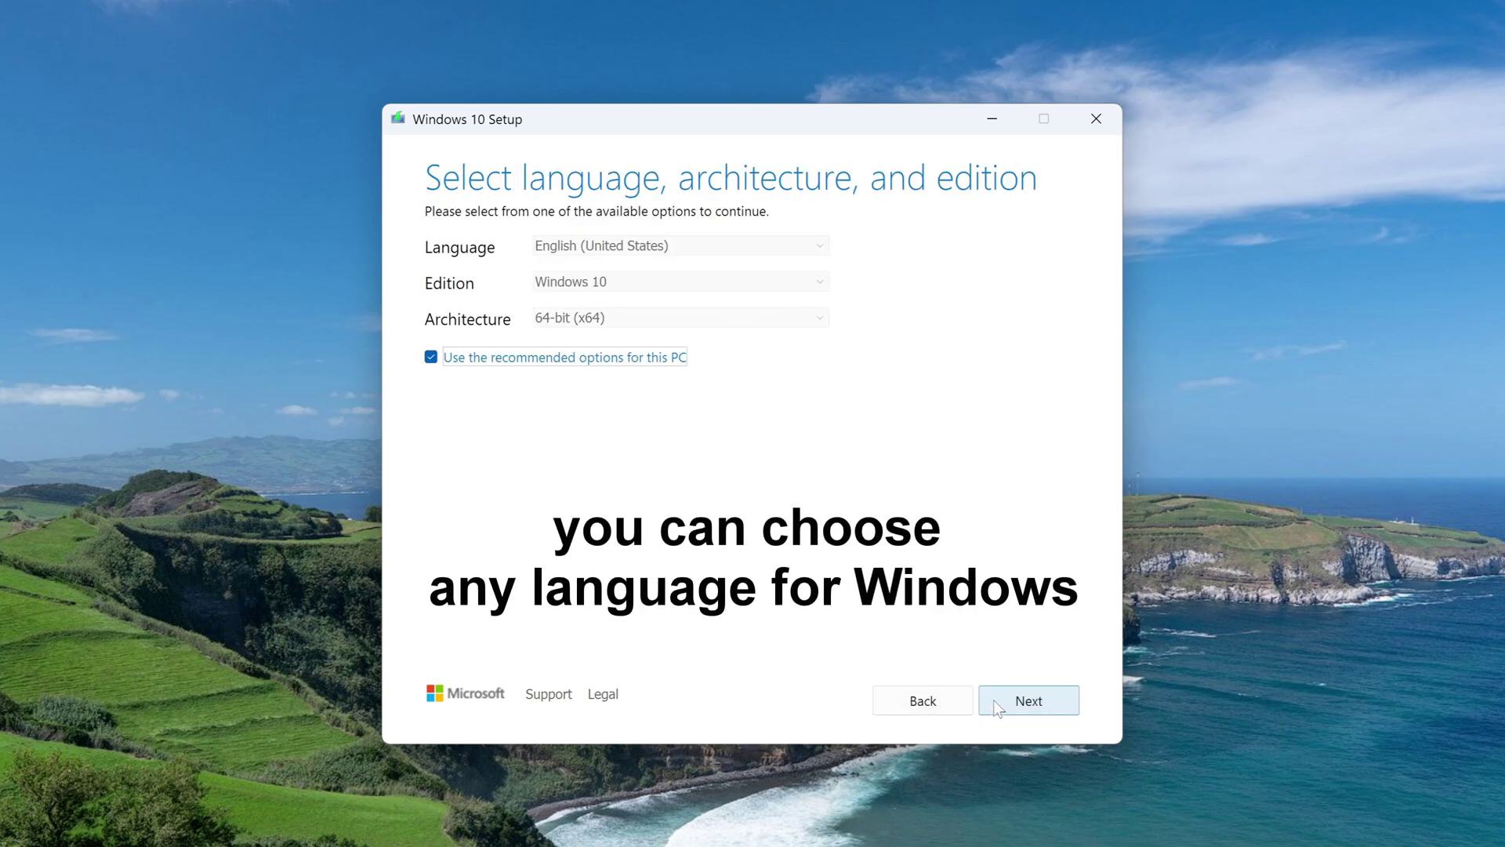
Turn off the recommended options, keep English (United States), Windows 10 and 64-bit (x64), and create the installation media on the USB flash drive.
{"action": "left_click", "coordinate": [431, 358]}
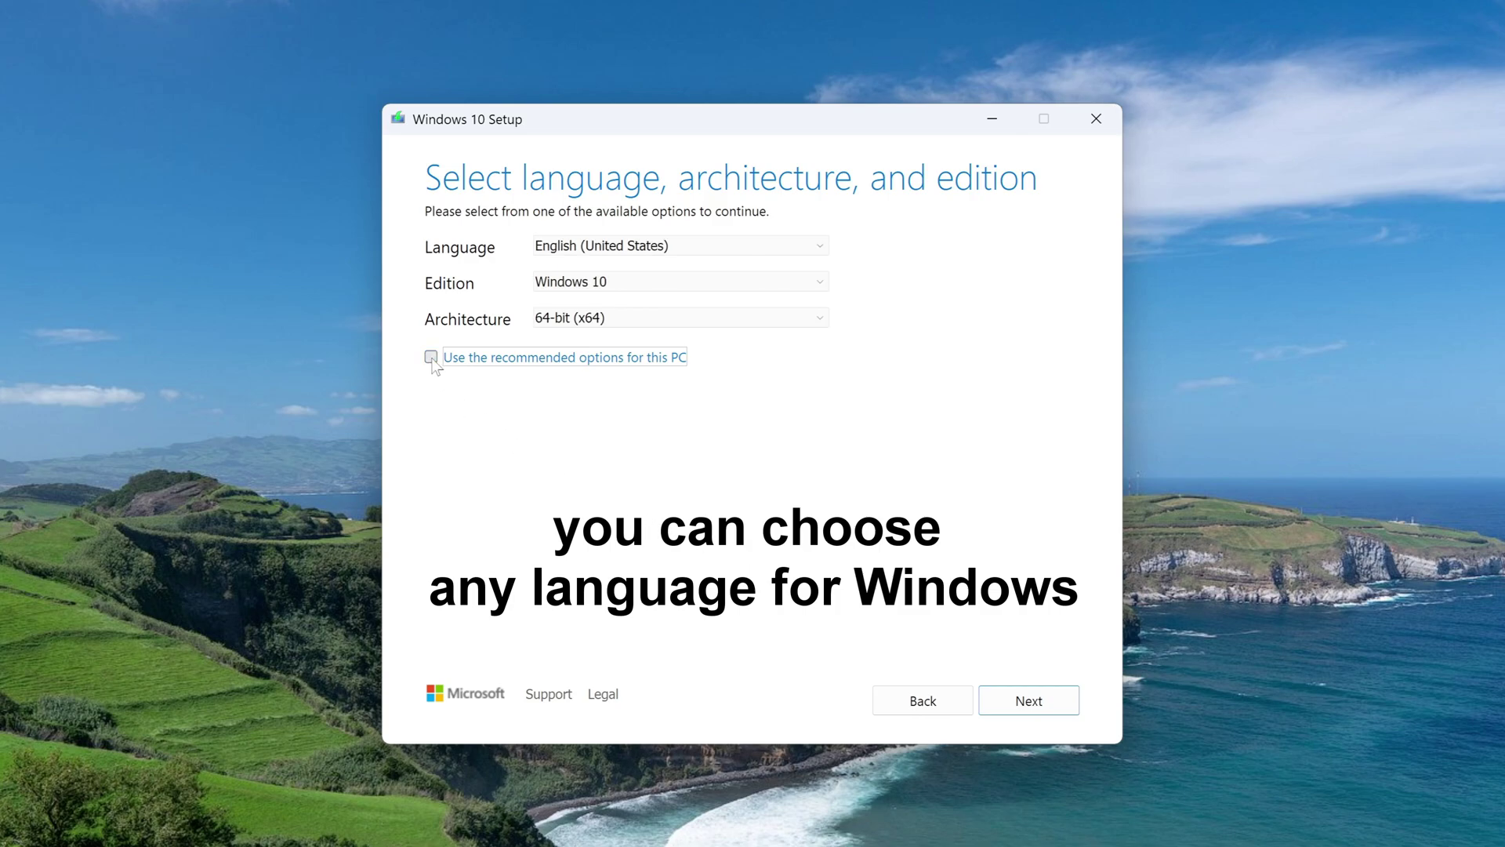
{"action": "left_click", "coordinate": [783, 248]}
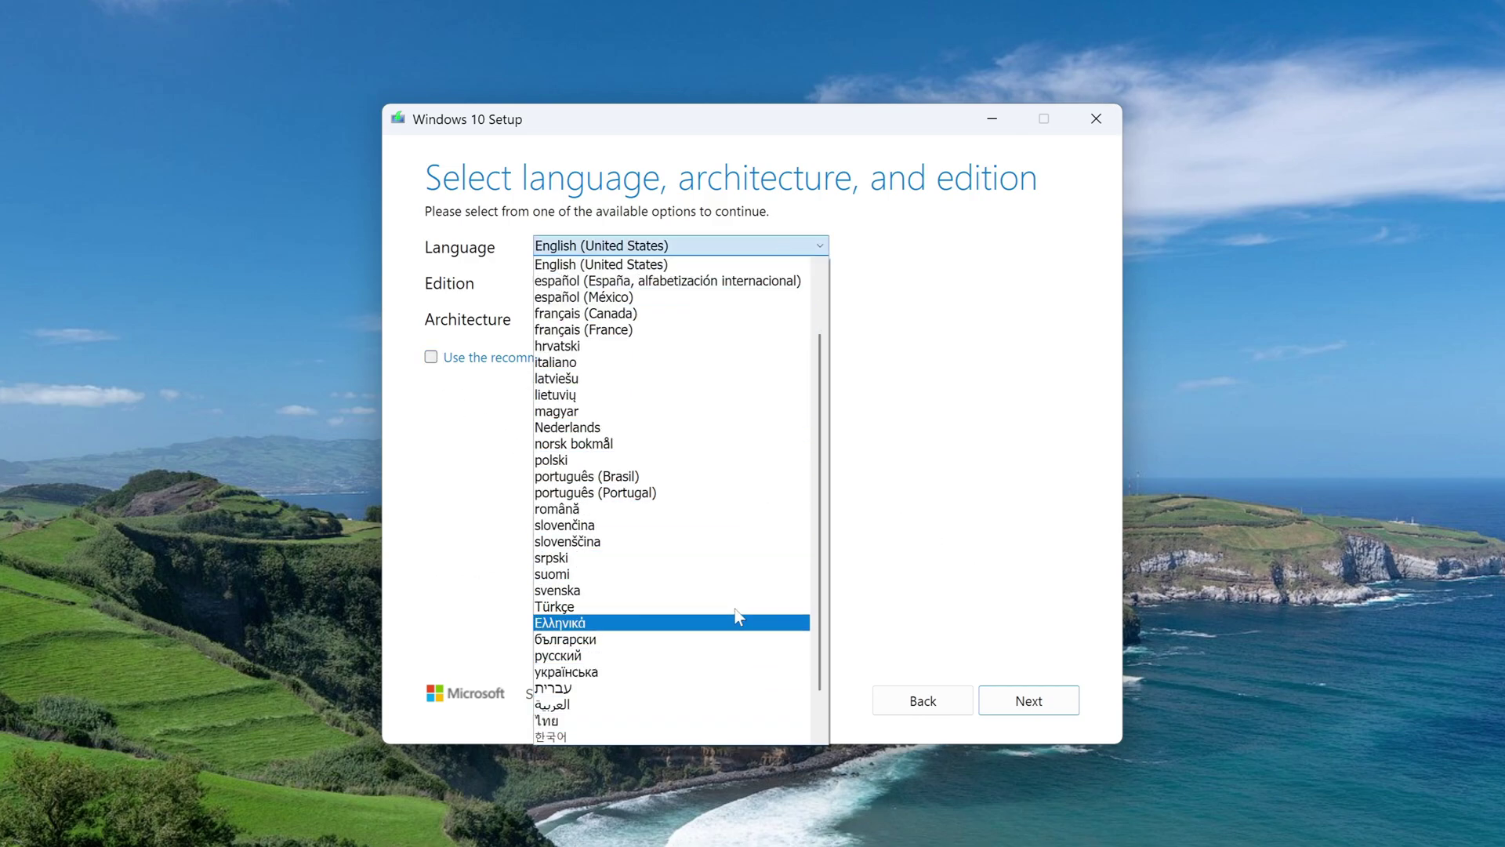
{"action": "left_click", "coordinate": [937, 277]}
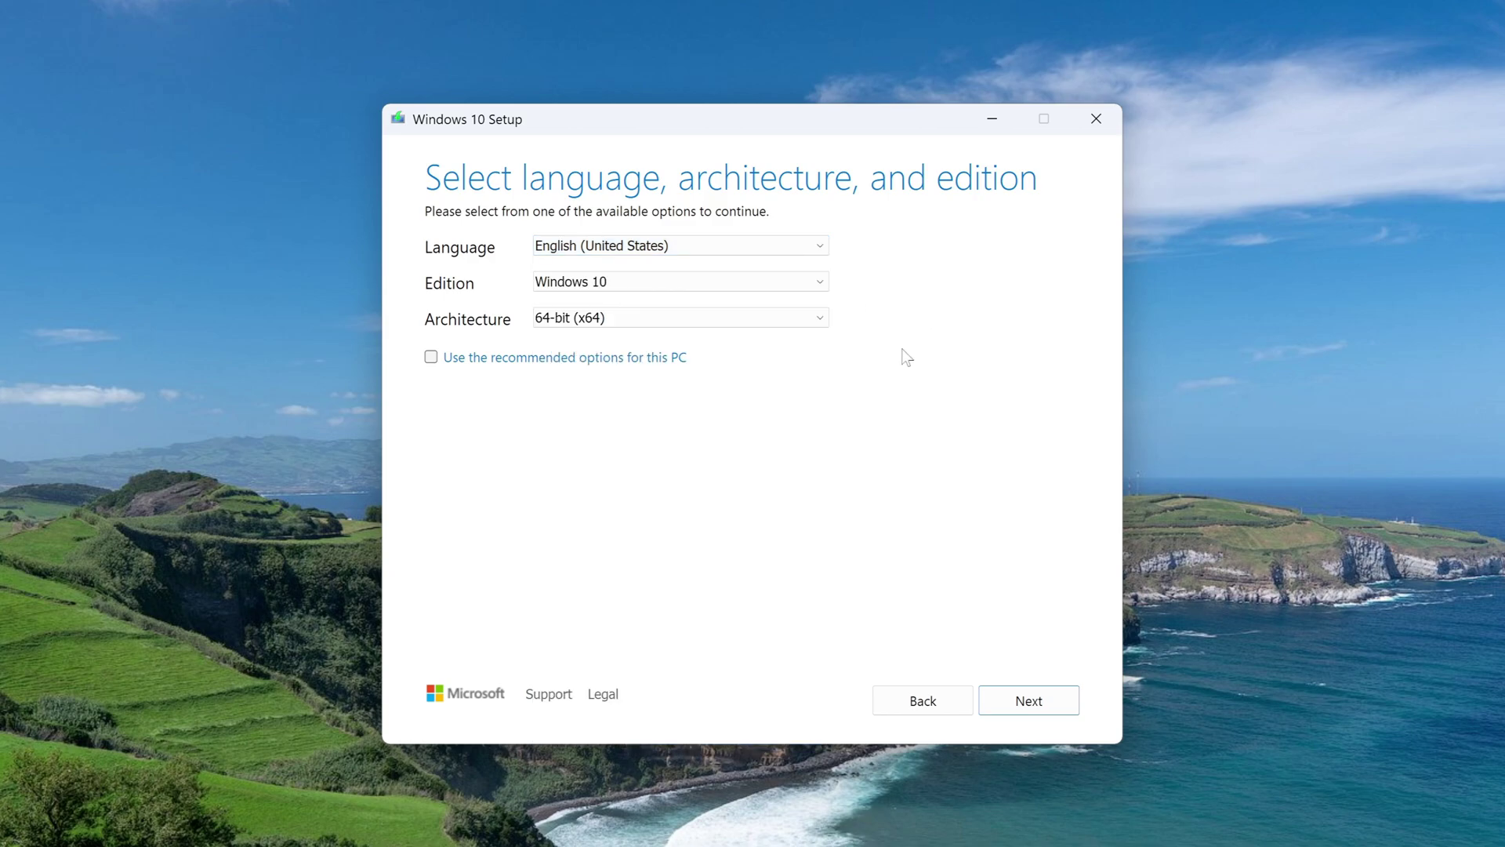
{"action": "left_click", "coordinate": [993, 705]}
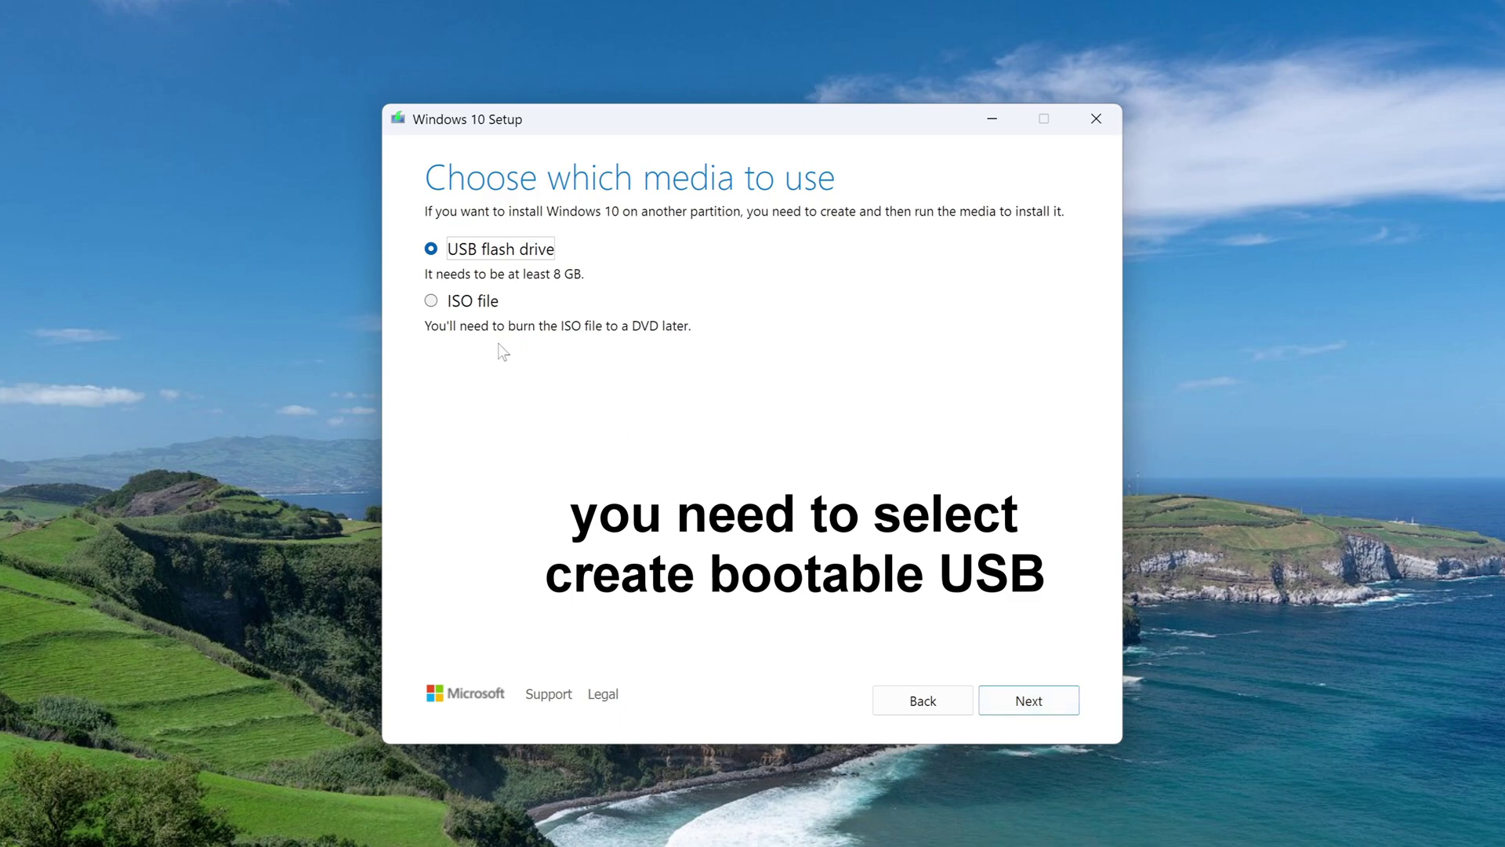
{"action": "left_click", "coordinate": [992, 705]}
{"action": "left_click", "coordinate": [990, 702]}
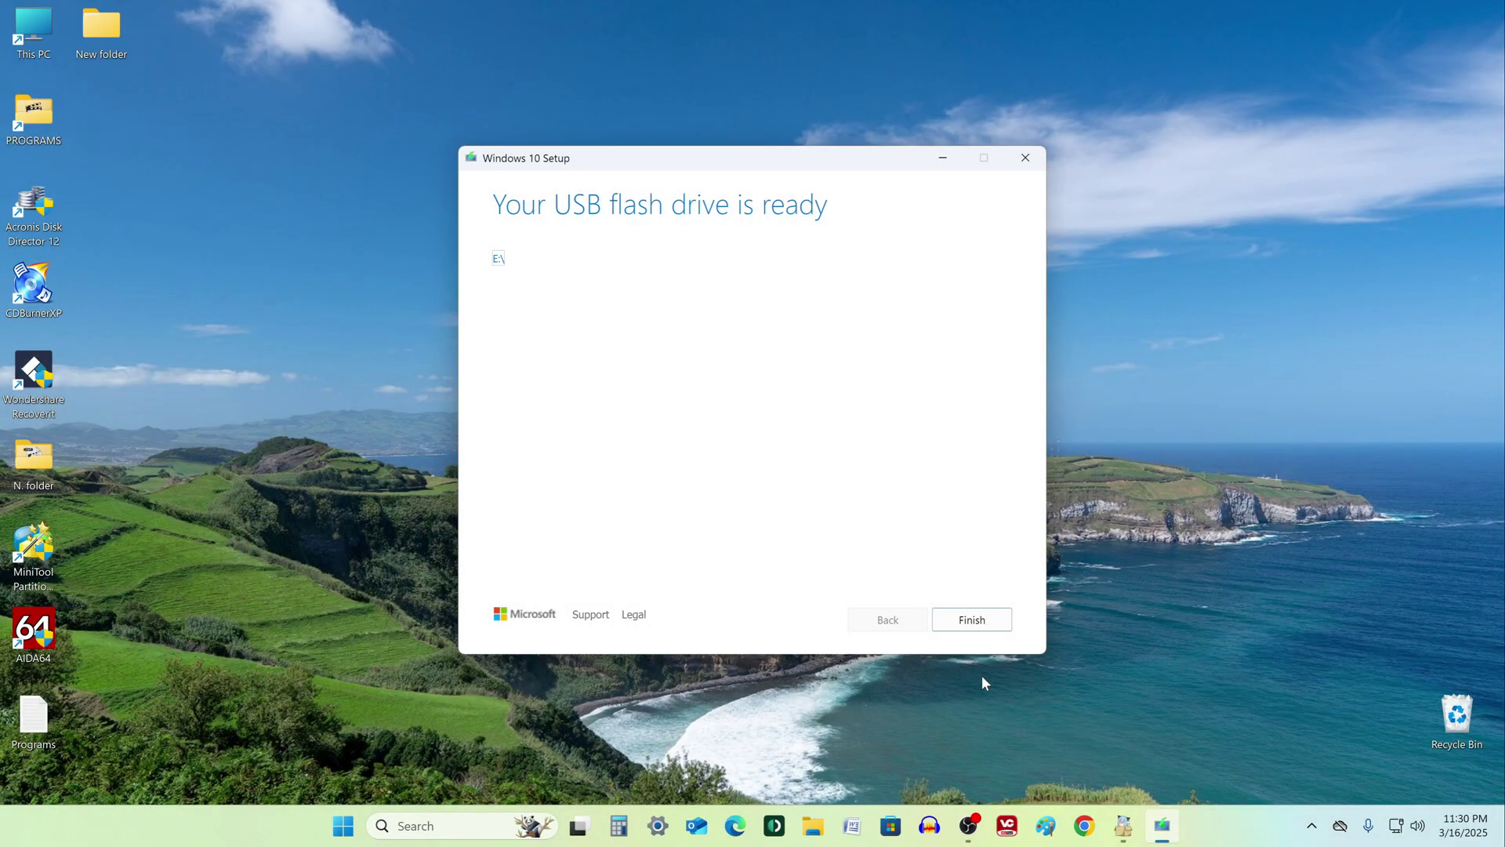
Finish Windows 10 Setup, check the files on the ESD-USB (E:) drive, and close the folder window.
{"action": "left_click", "coordinate": [946, 629]}
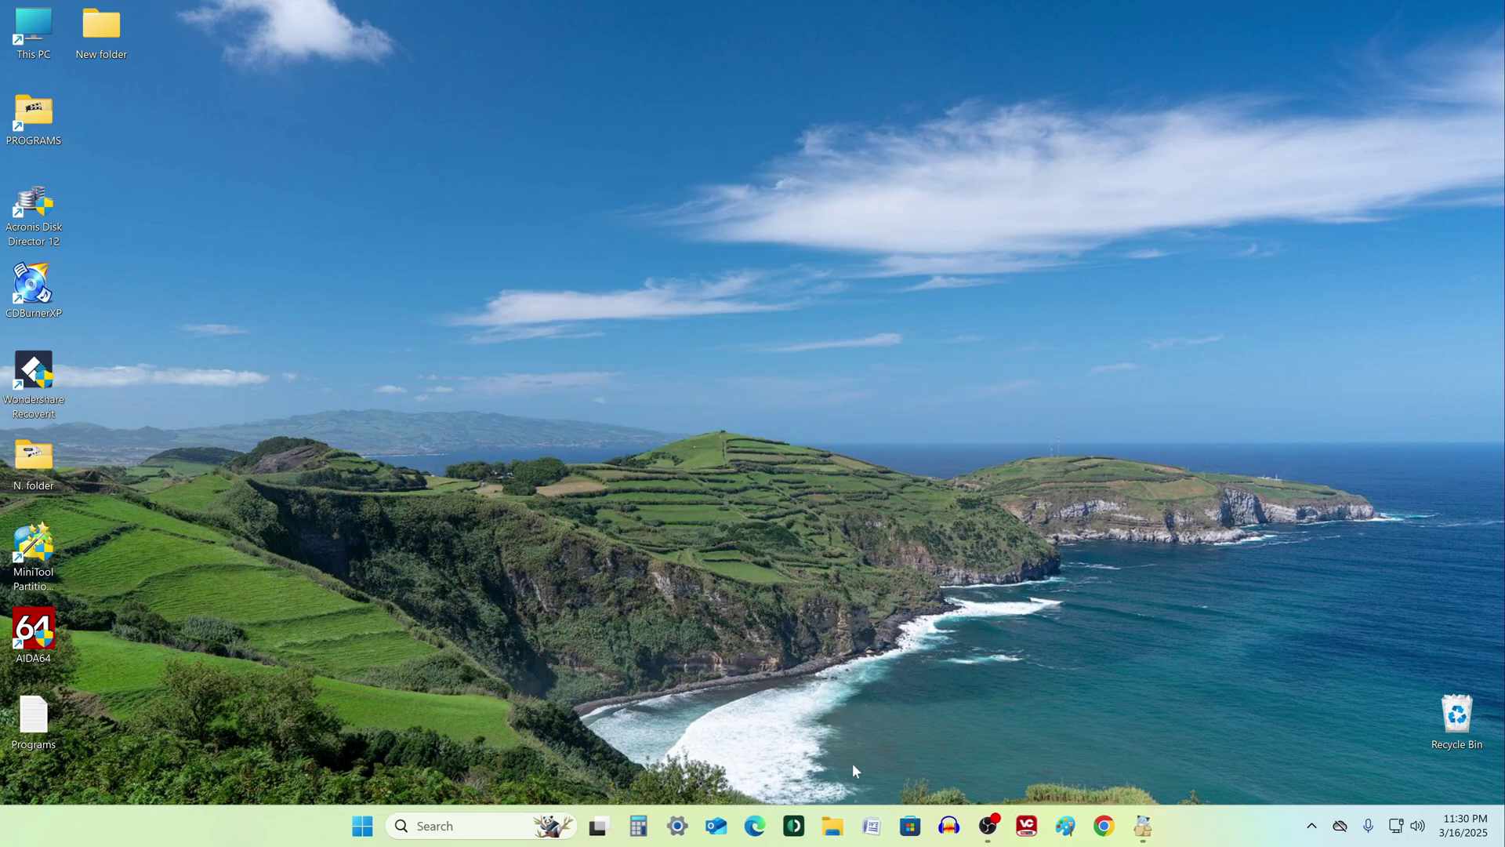
{"action": "left_click", "coordinate": [832, 826]}
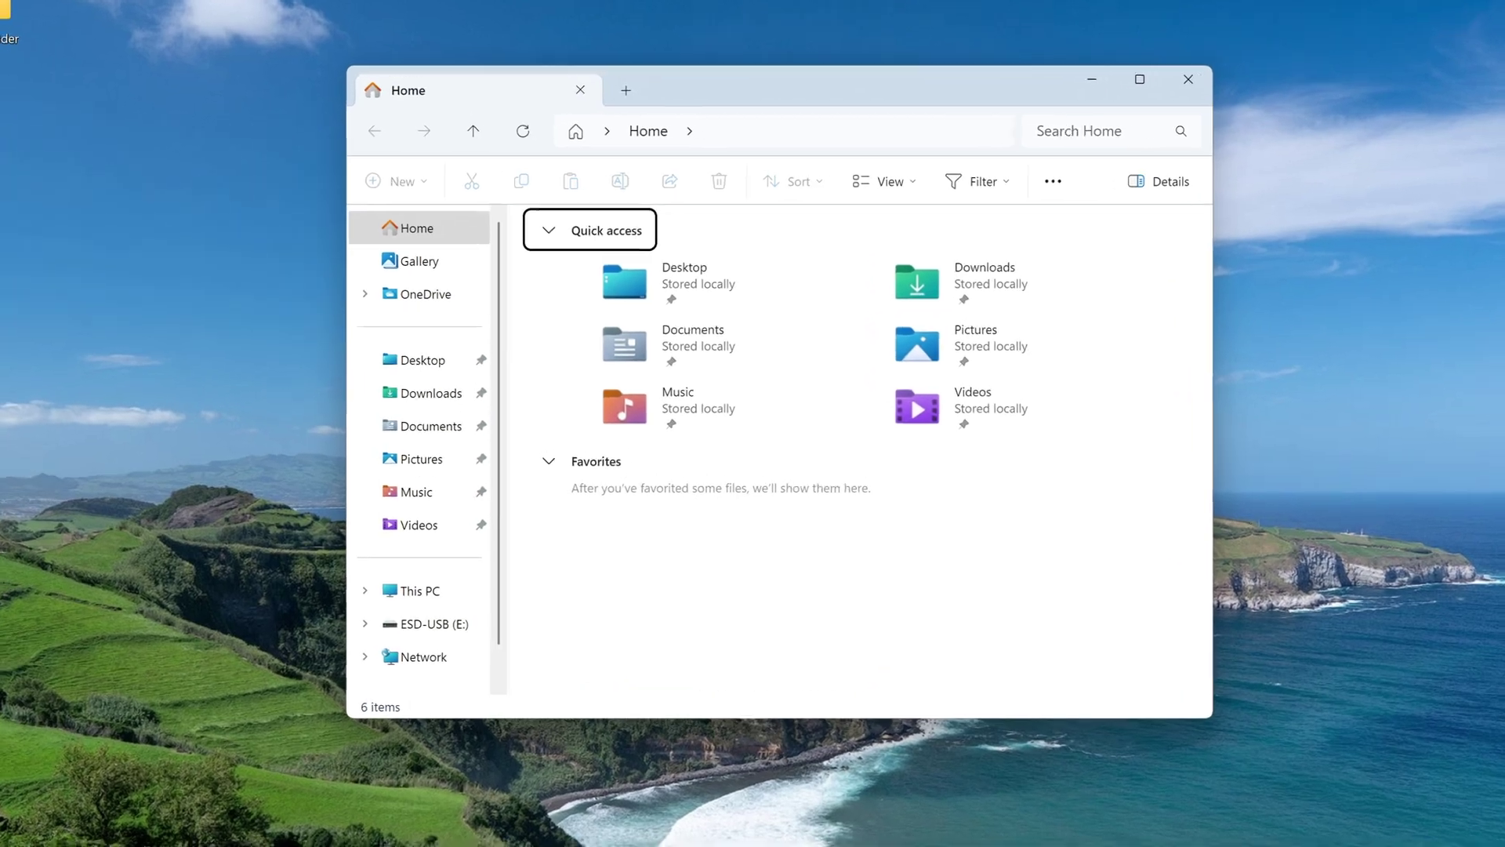
{"action": "left_click", "coordinate": [442, 600]}
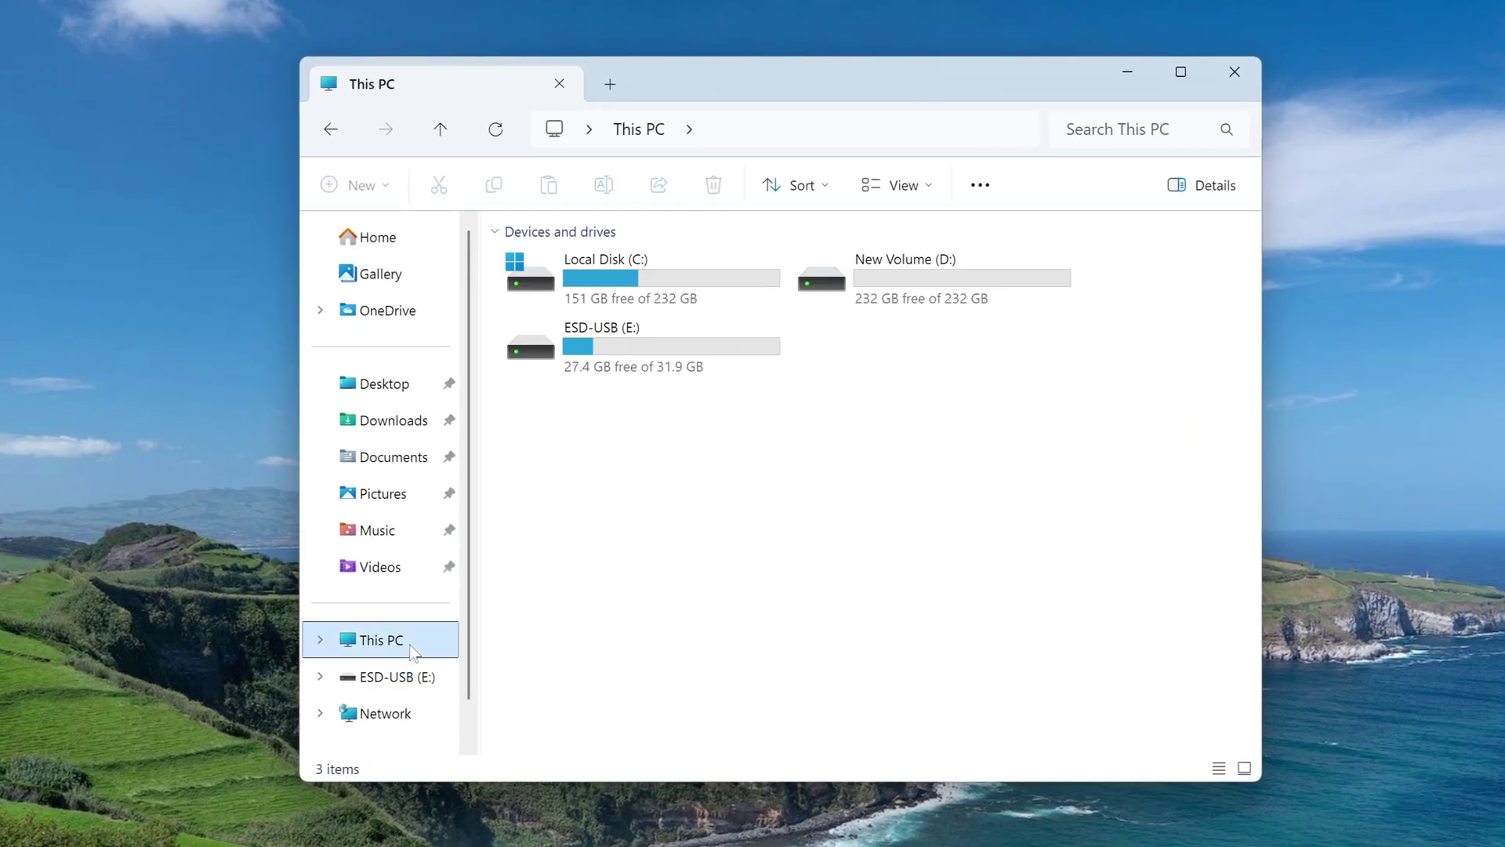
{"action": "double_click", "coordinate": [656, 354]}
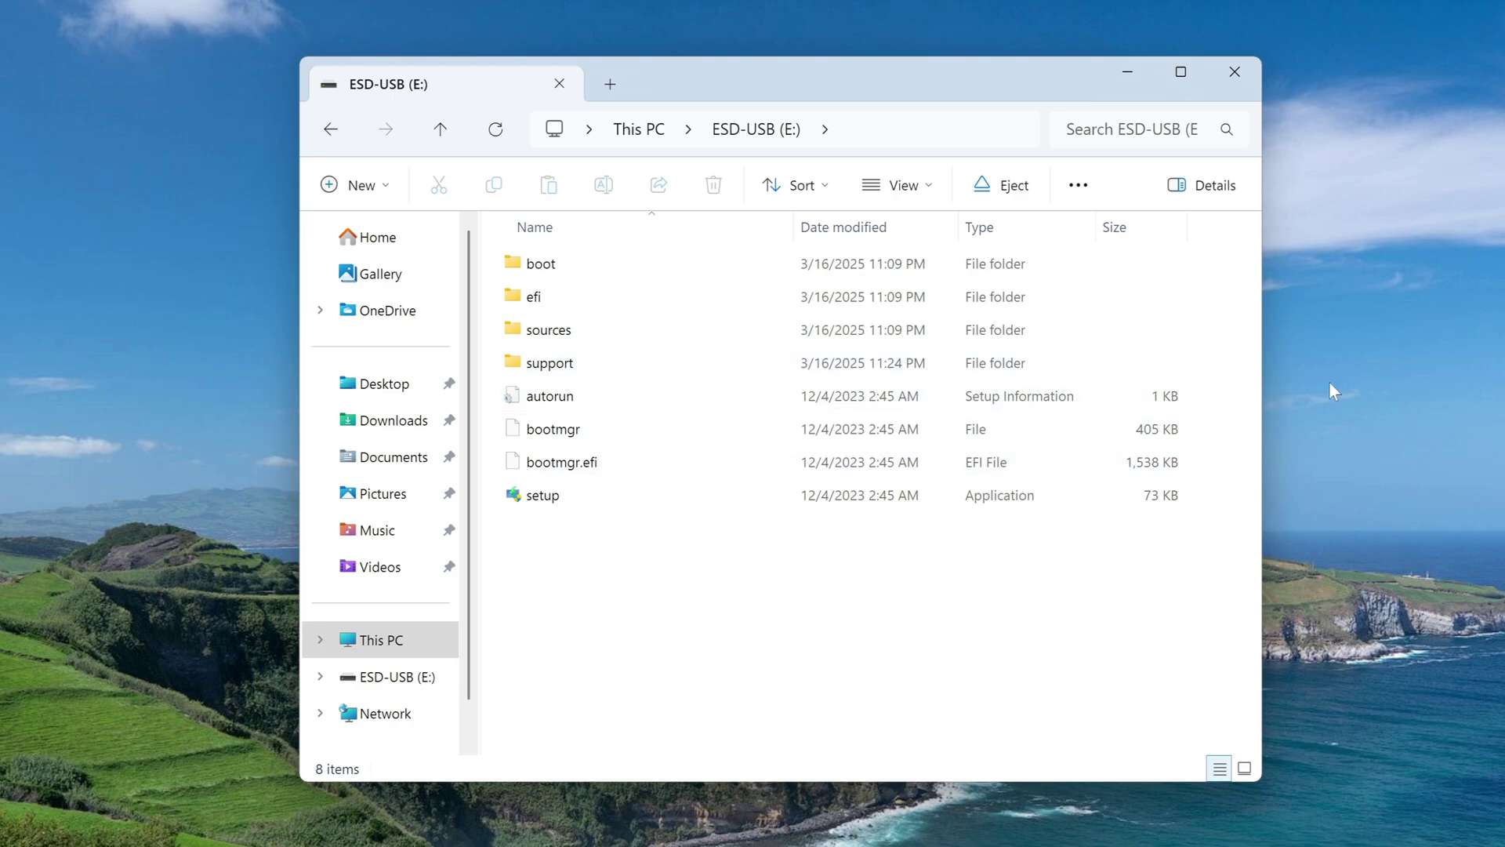
{"action": "left_click", "coordinate": [1244, 73]}
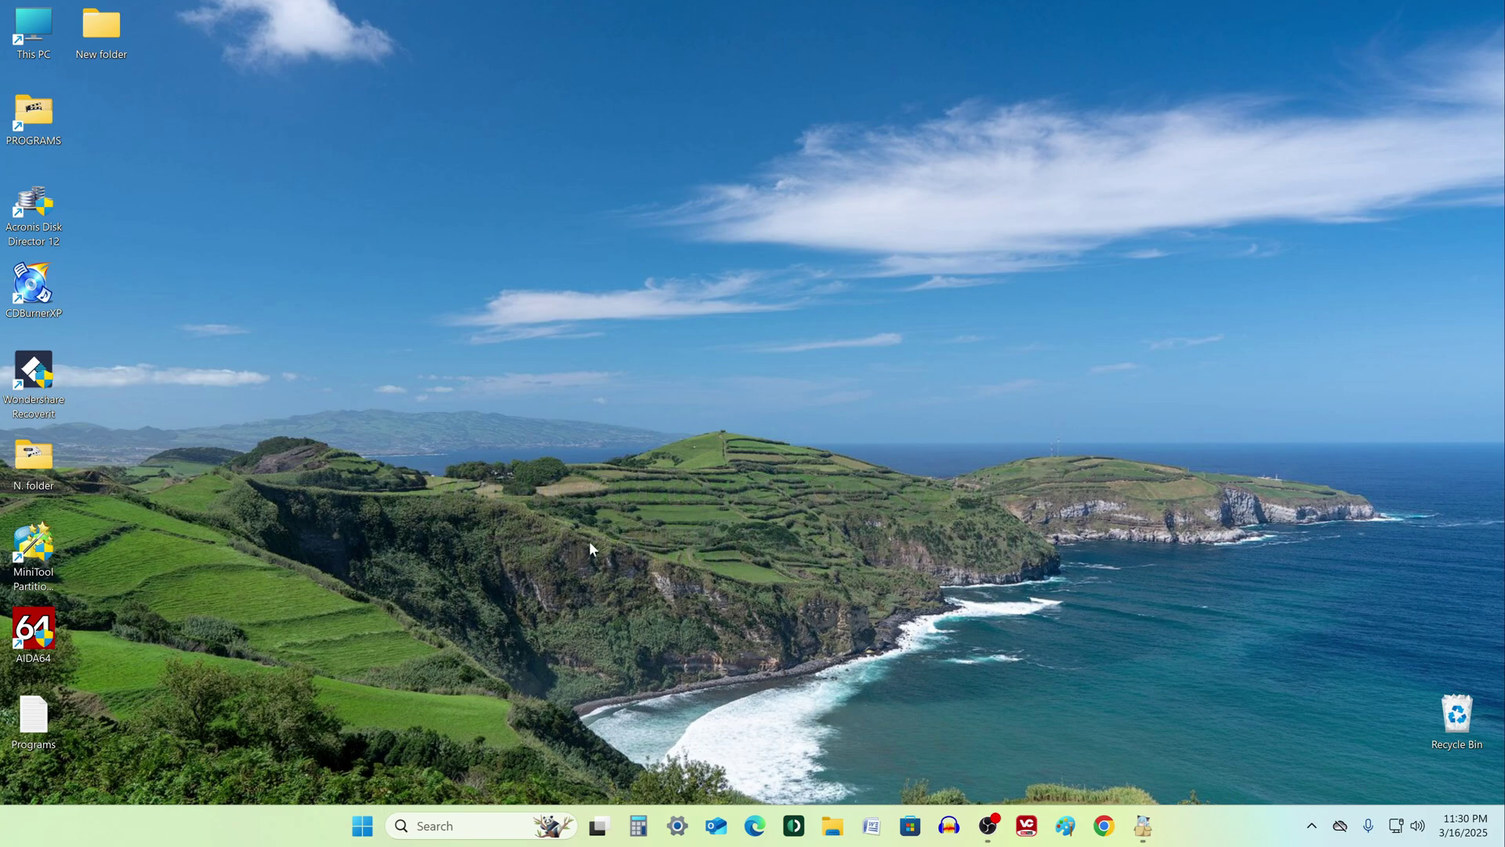
Restart the computer and boot it from UEFI: KingstonDataTraveler 3.0PMAP, Partition 1.
{"action": "right_click", "coordinate": [364, 829]}
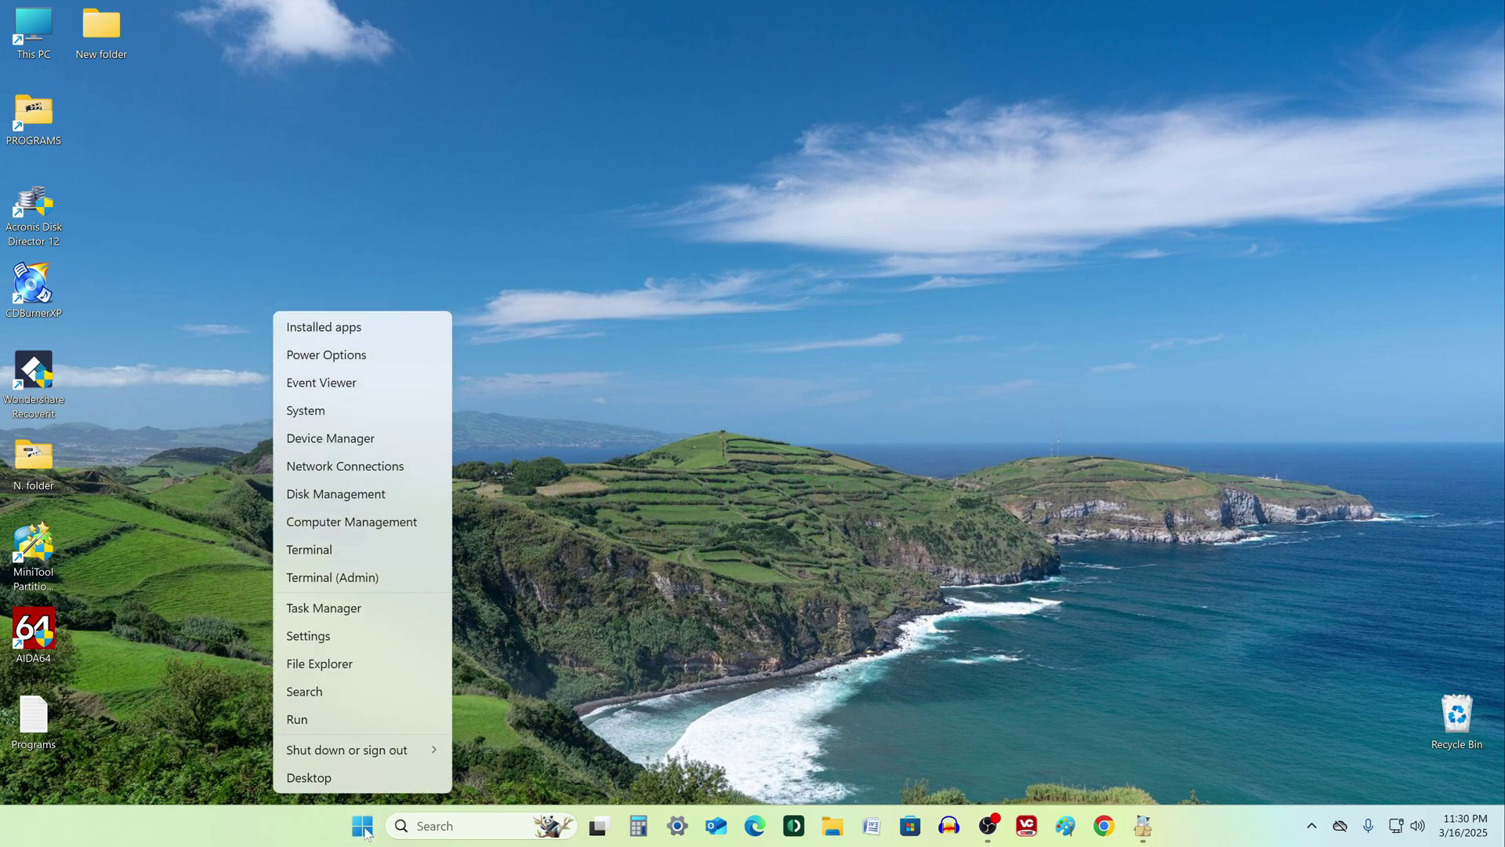
{"action": "mouse_move", "coordinate": [448, 751]}
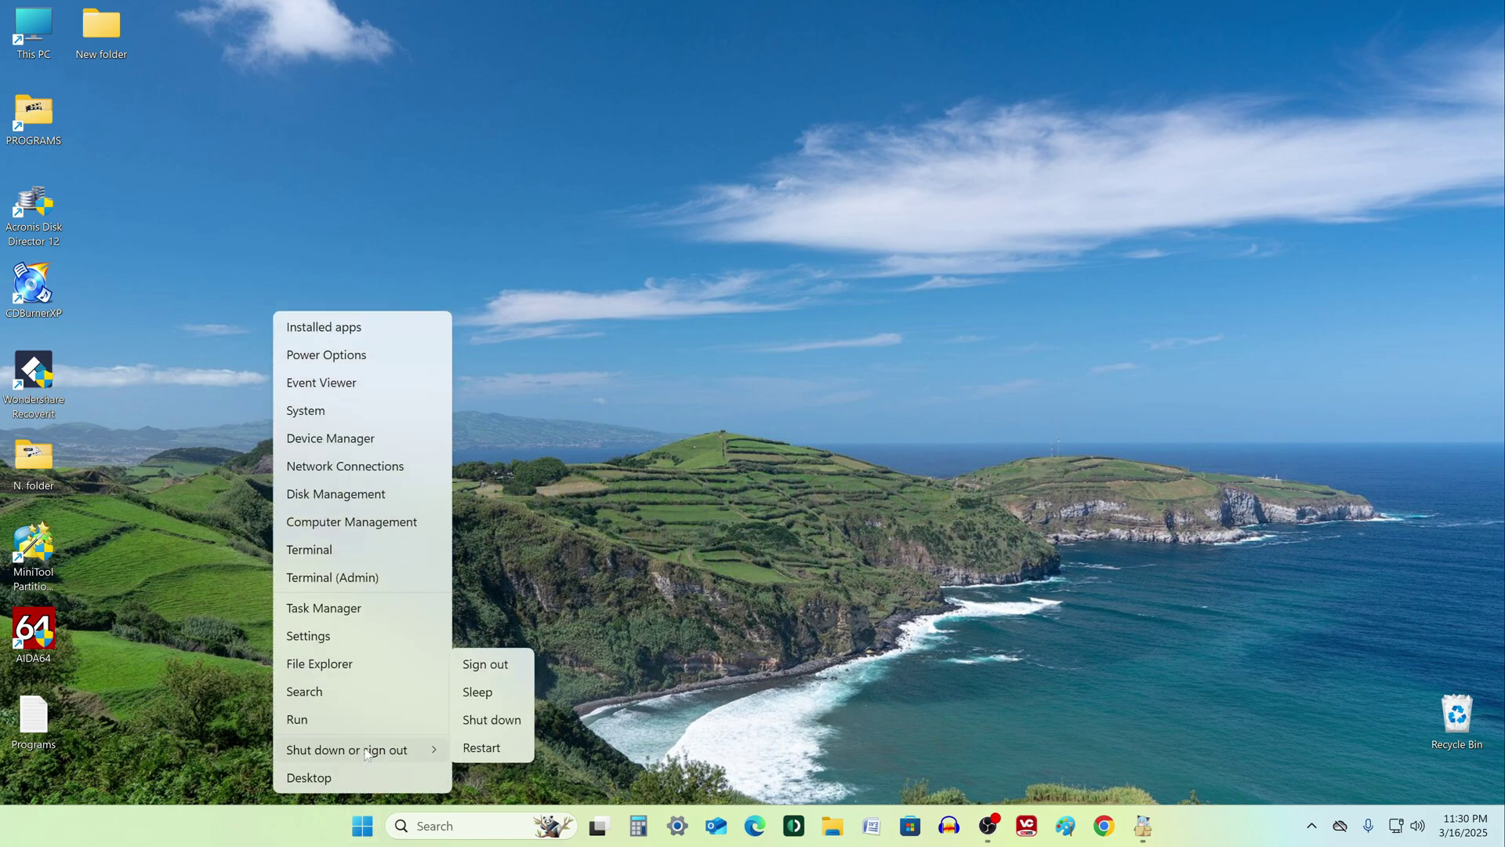
{"action": "left_click", "coordinate": [520, 754]}
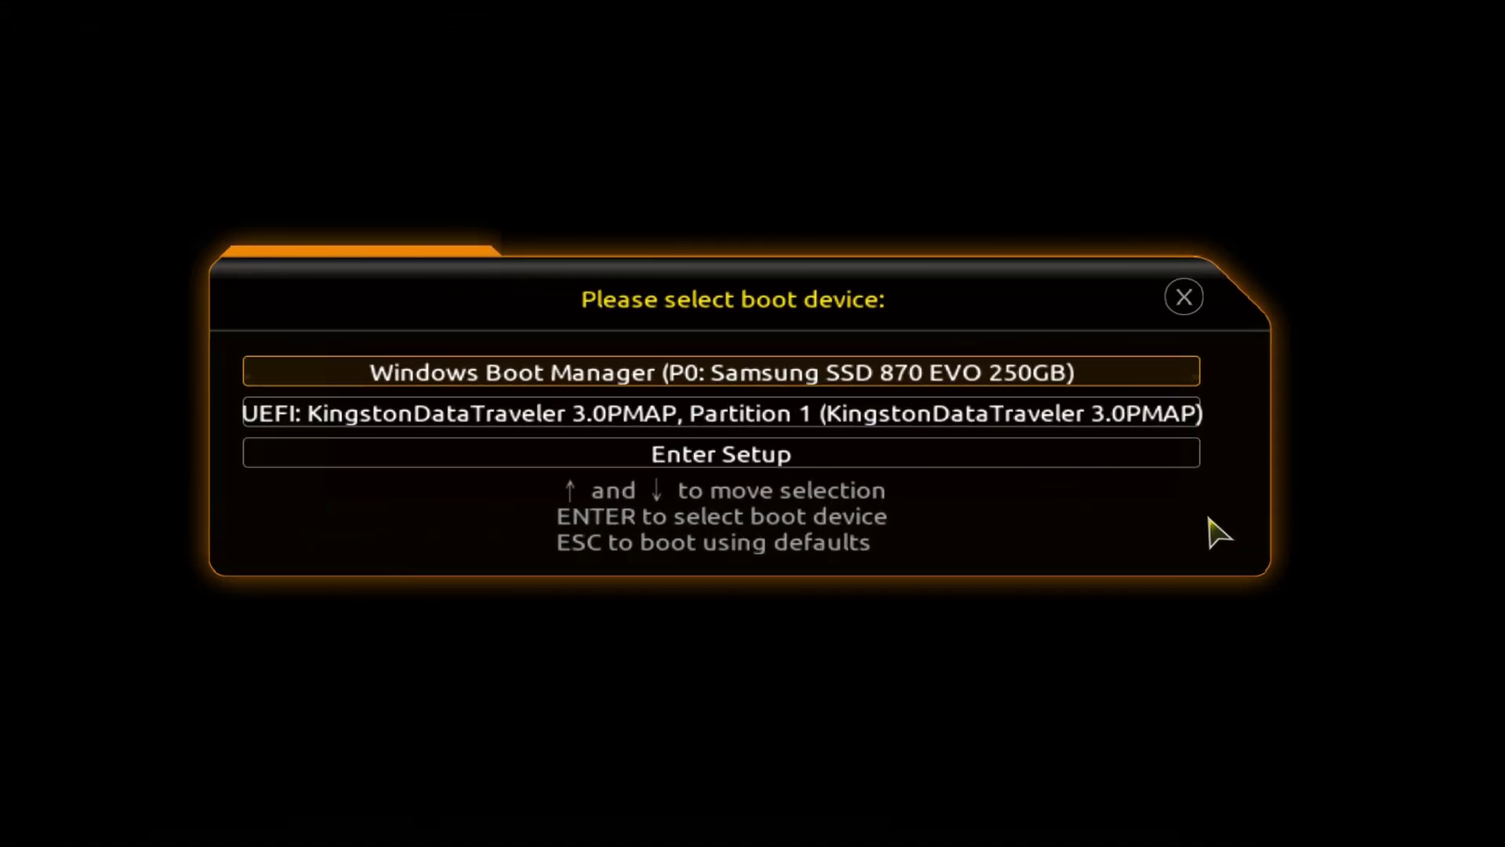
{"action": "key", "text": "Down"}
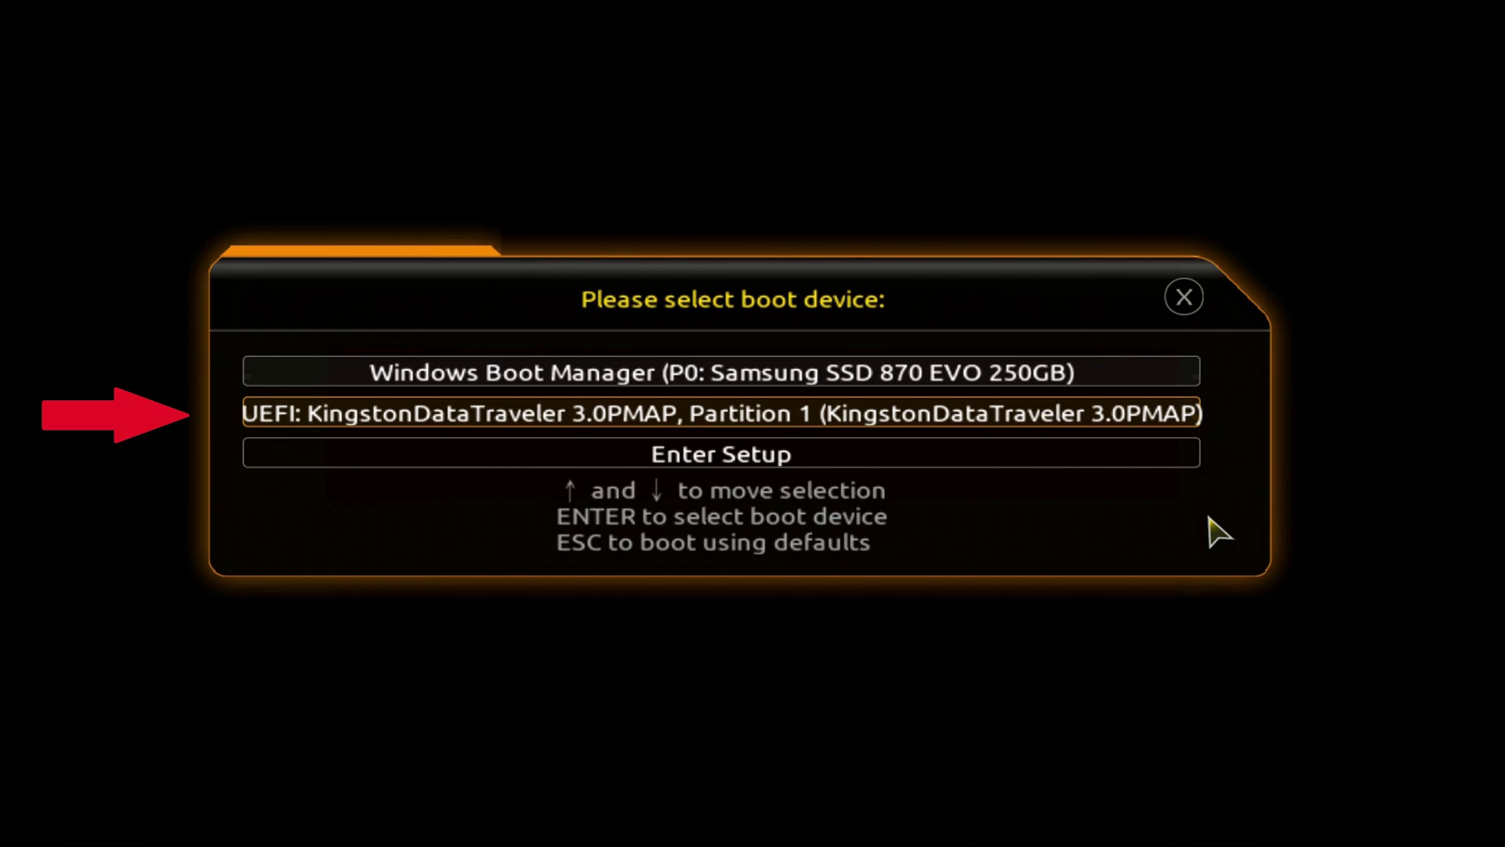
{"action": "key", "text": "Return"}
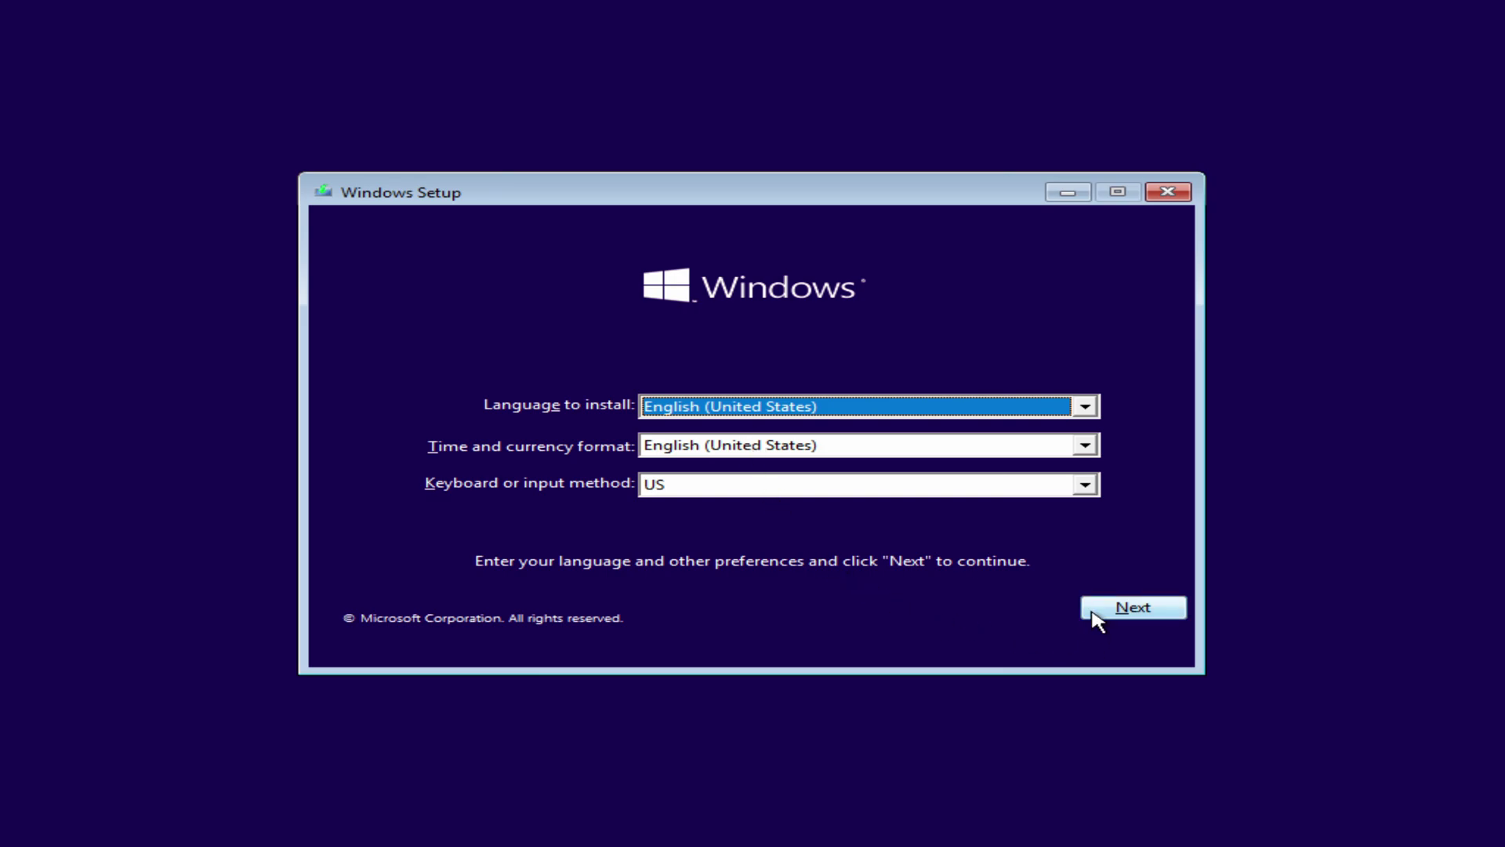
Keep English (United States) with the US keyboard, and start the Windows installation without a product key.
{"action": "left_click", "coordinate": [1097, 617]}
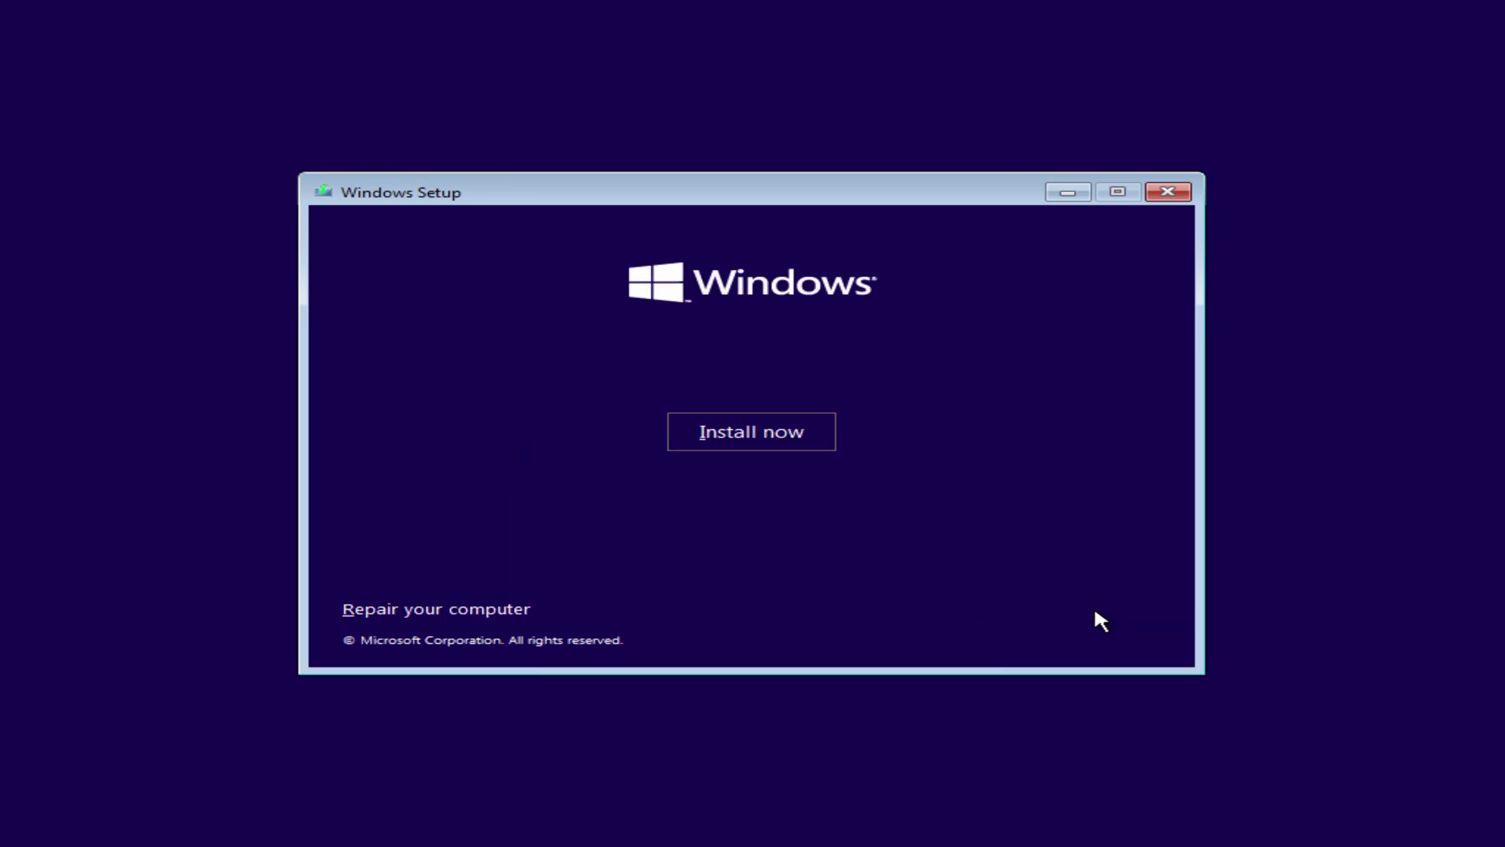
{"action": "left_click", "coordinate": [816, 439]}
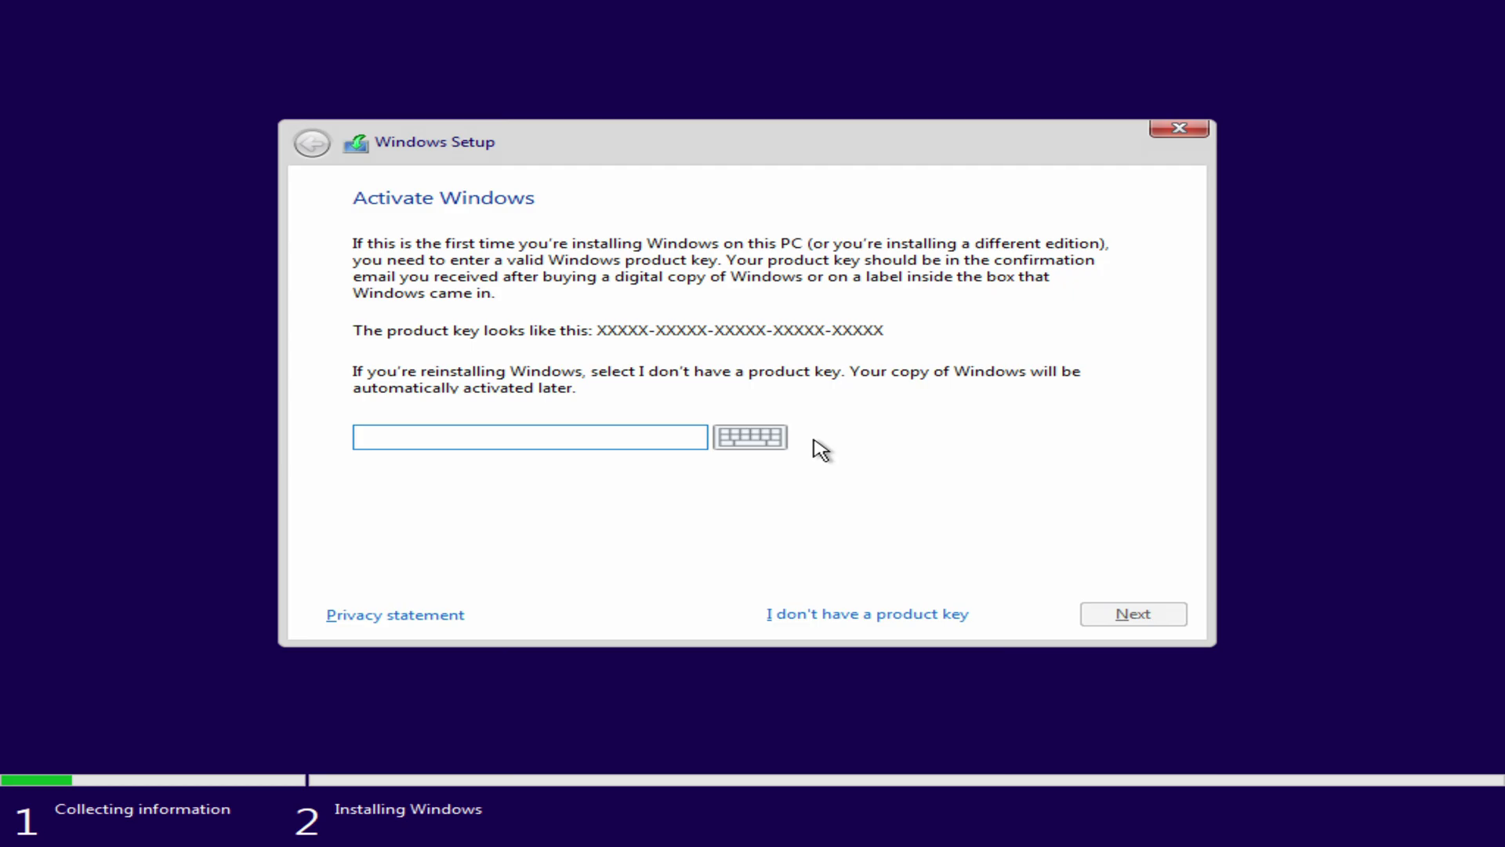
{"action": "left_click", "coordinate": [859, 614]}
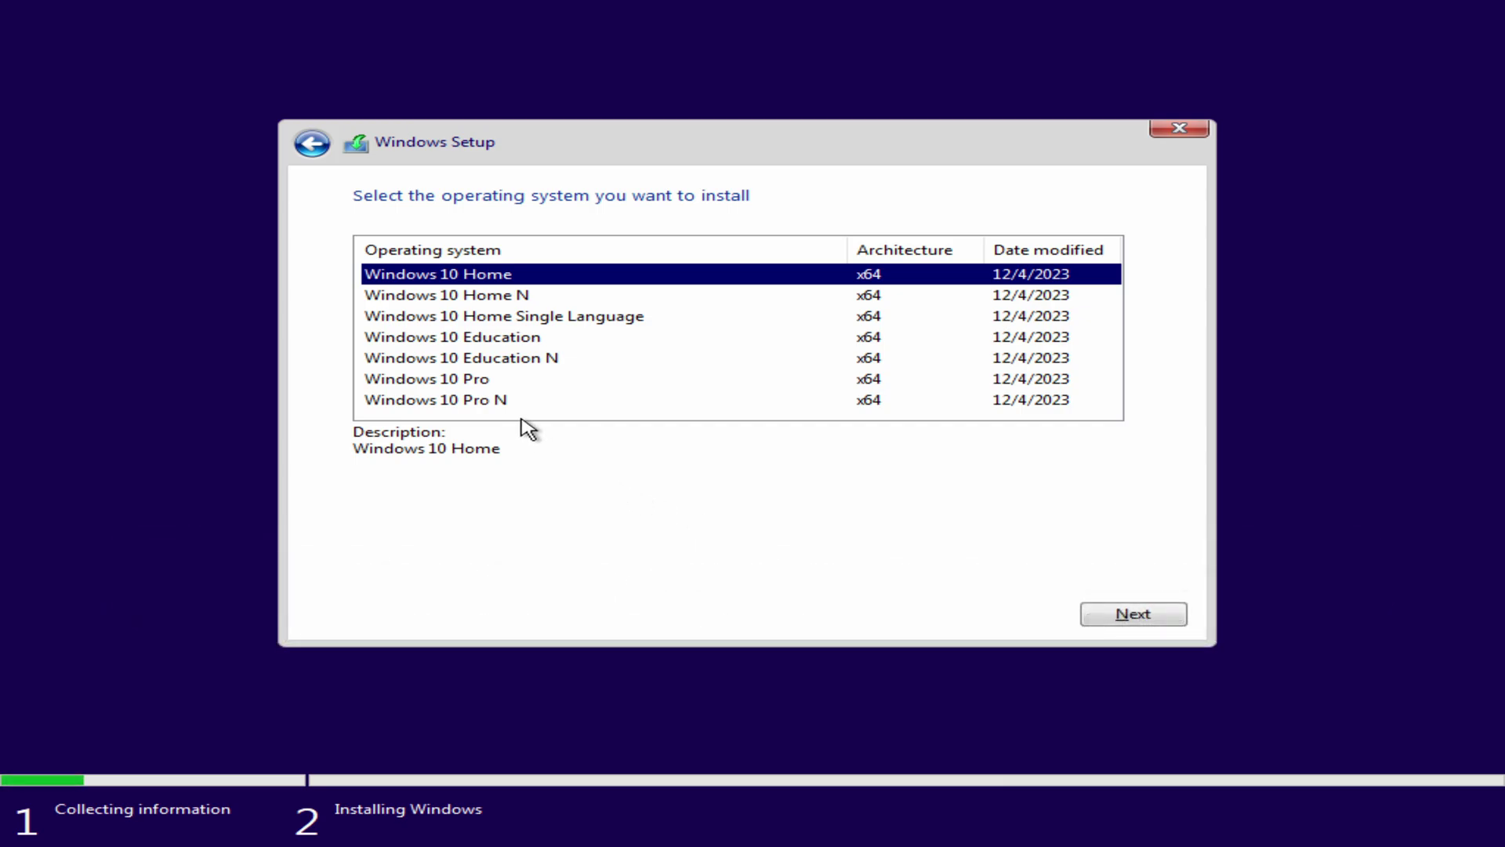
Select Windows 10 Pro, accept the license terms, and choose the Custom: Install Windows only (advanced) installation.
{"action": "left_click", "coordinate": [482, 382]}
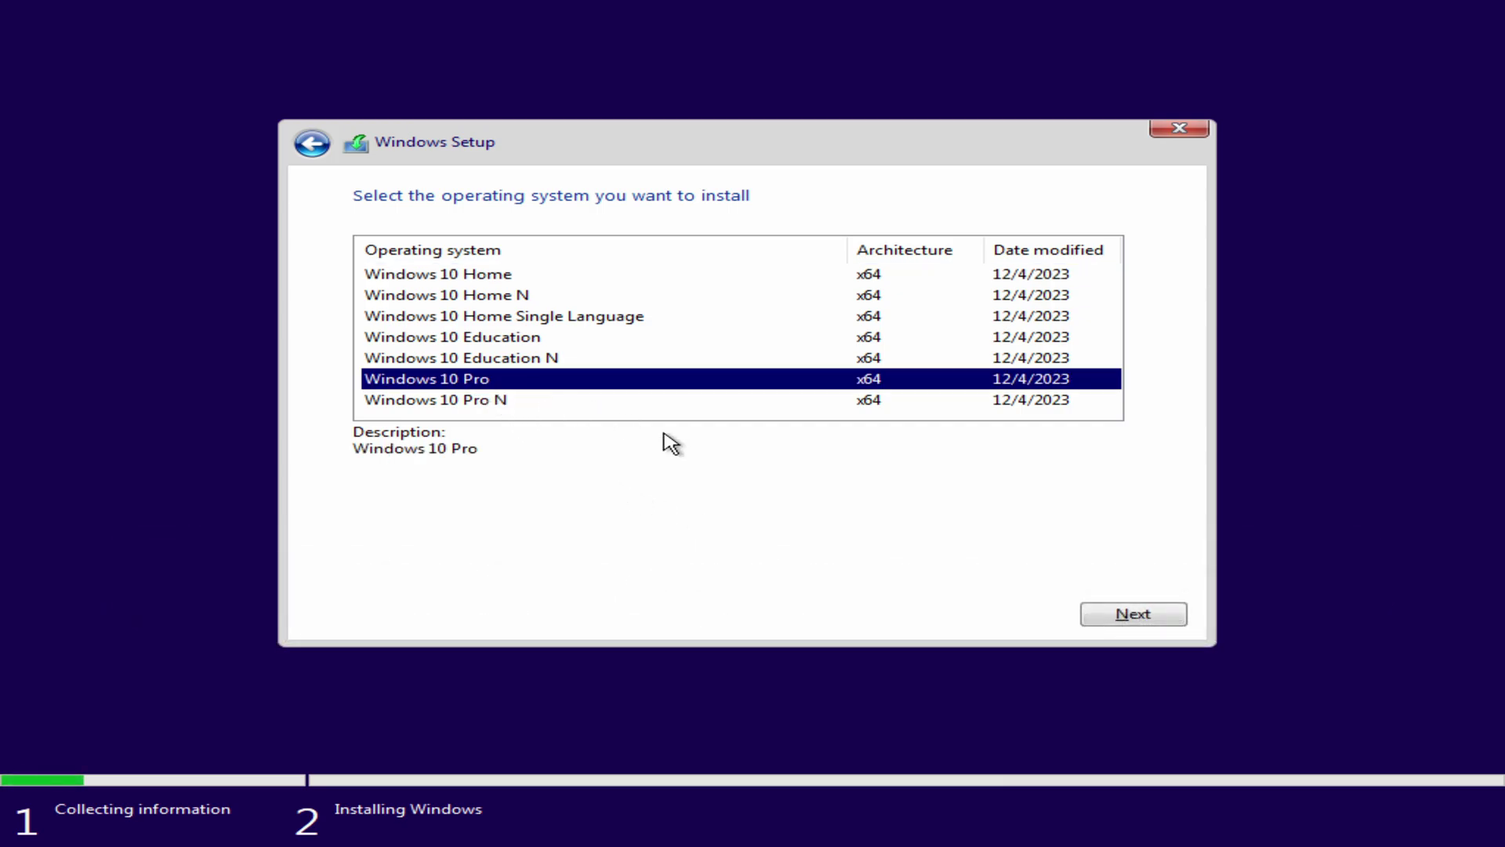
{"action": "left_click", "coordinate": [1103, 623]}
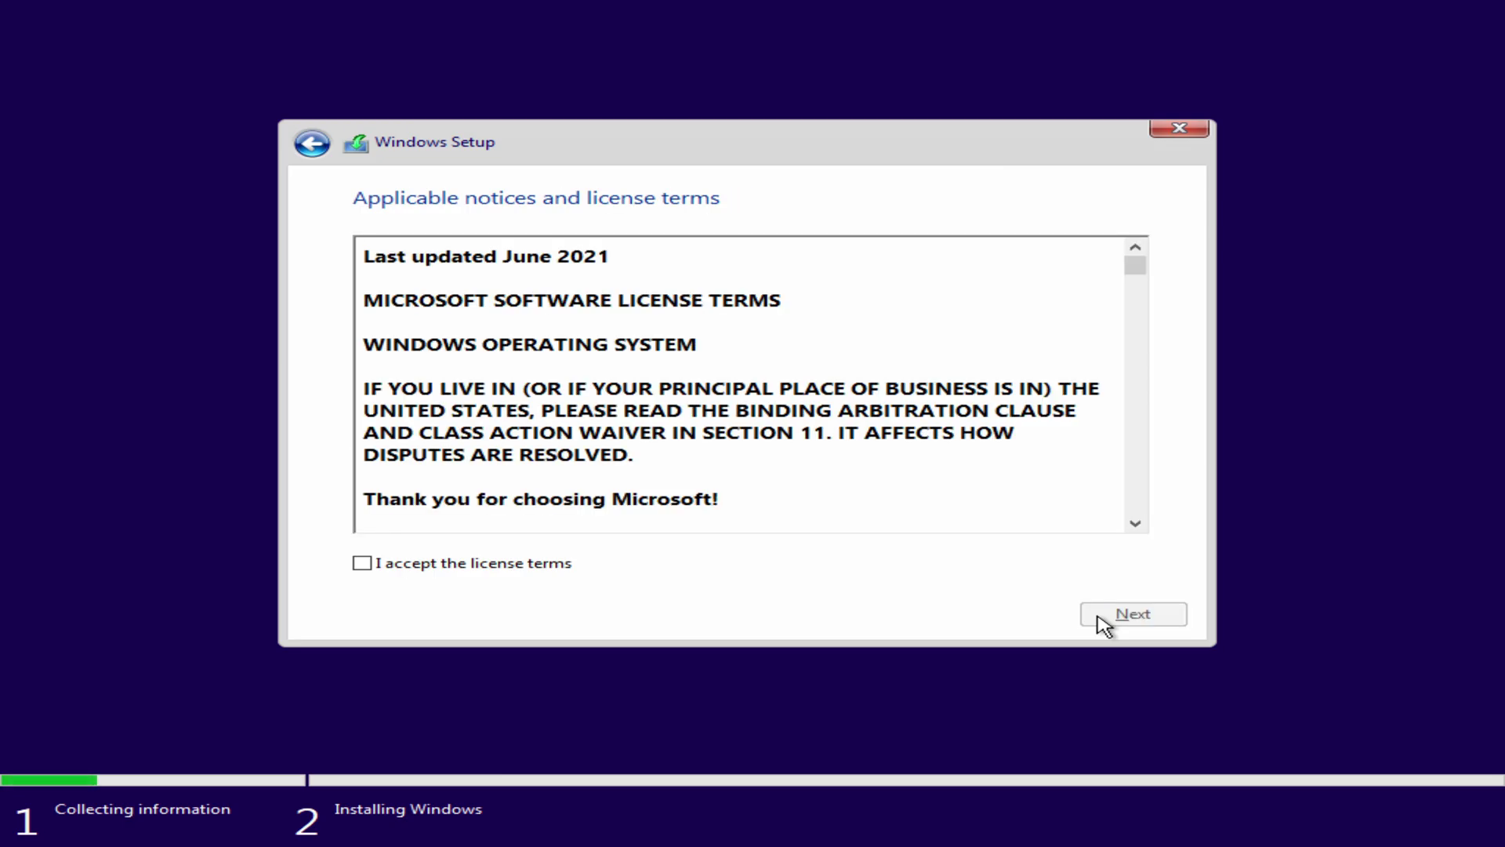
{"action": "left_click", "coordinate": [365, 566]}
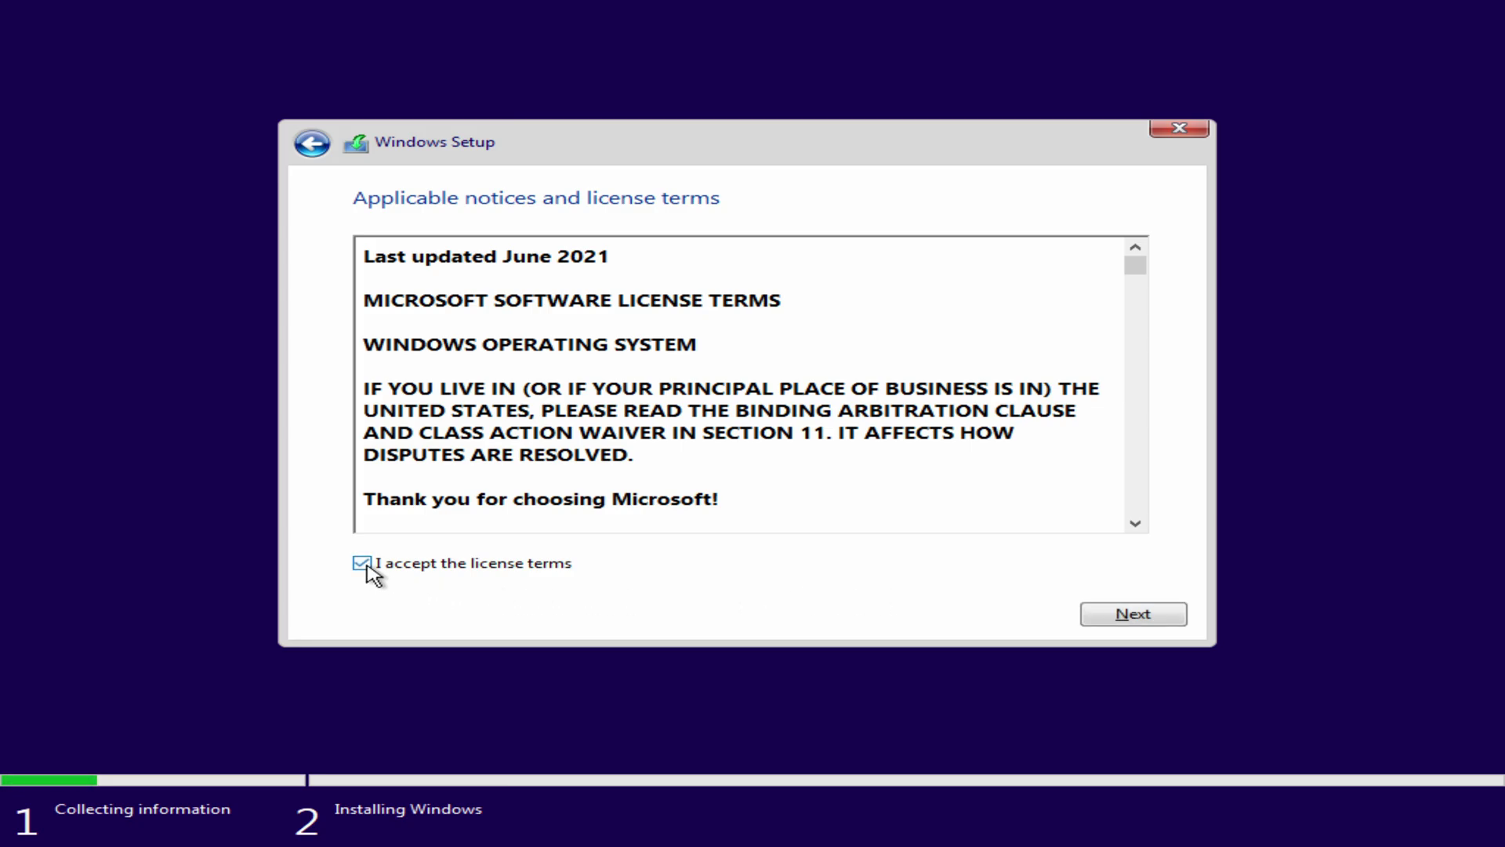
{"action": "left_click", "coordinate": [1101, 624]}
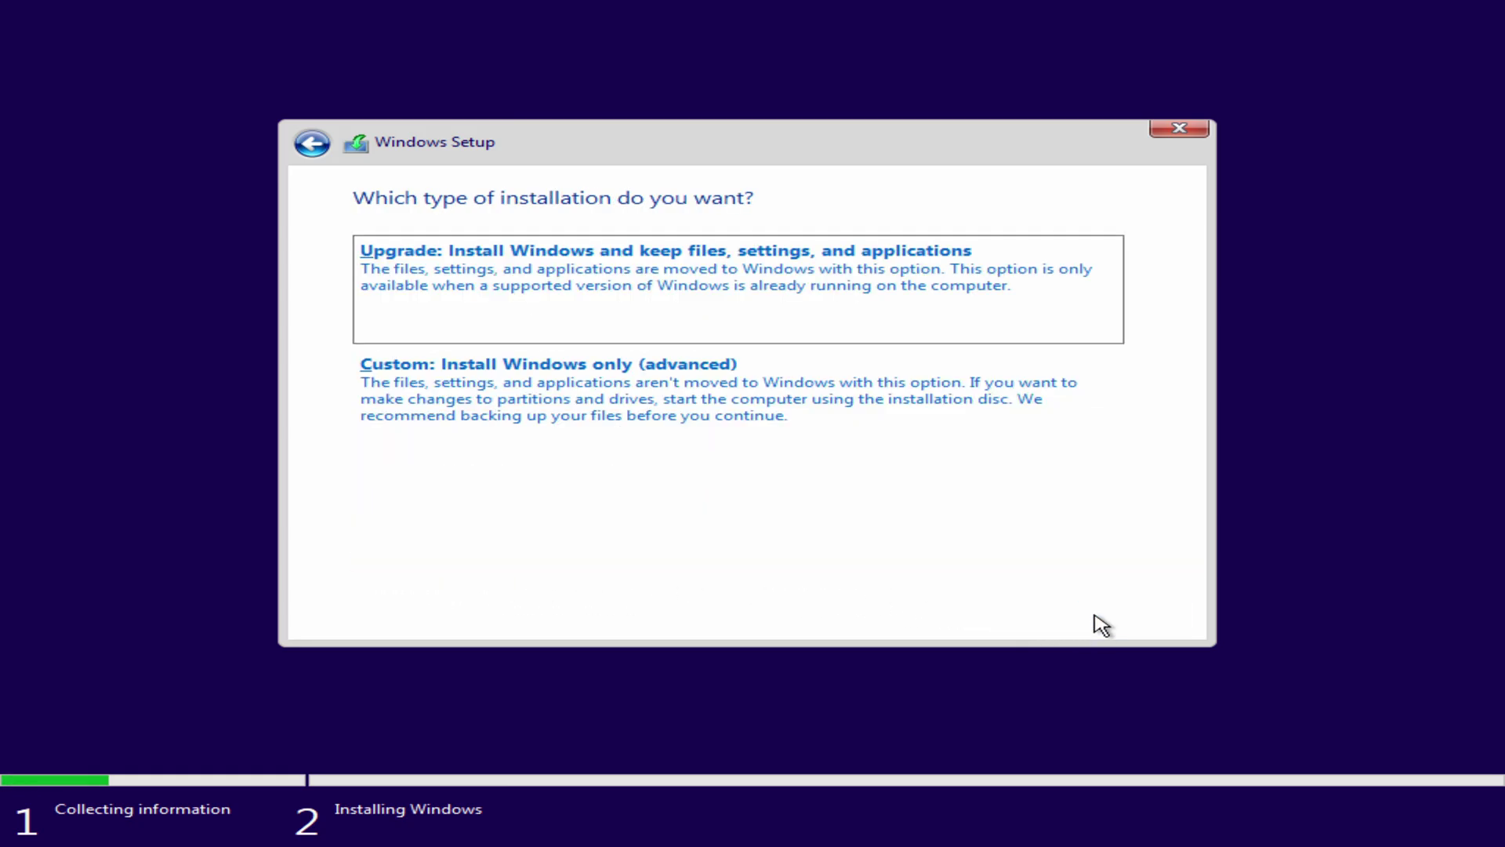
{"action": "left_click", "coordinate": [693, 413]}
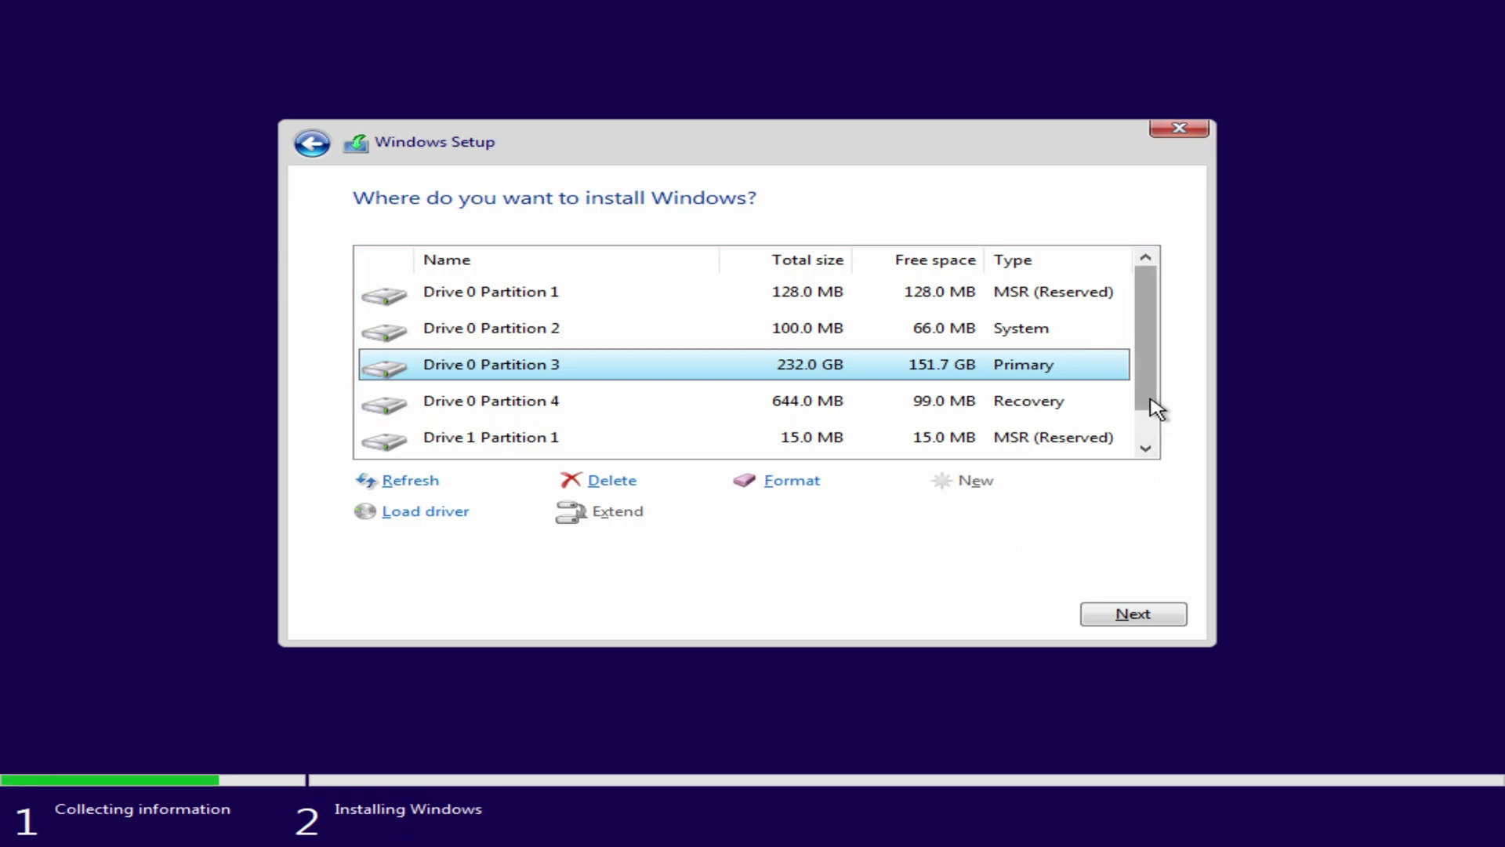
Delete Drive 1 Partition 2 and Drive 1 Partition 1, and install Windows on the unallocated space of Drive 1.
{"action": "left_click_drag", "start_coordinate": [1149, 396], "coordinate": [1139, 501]}
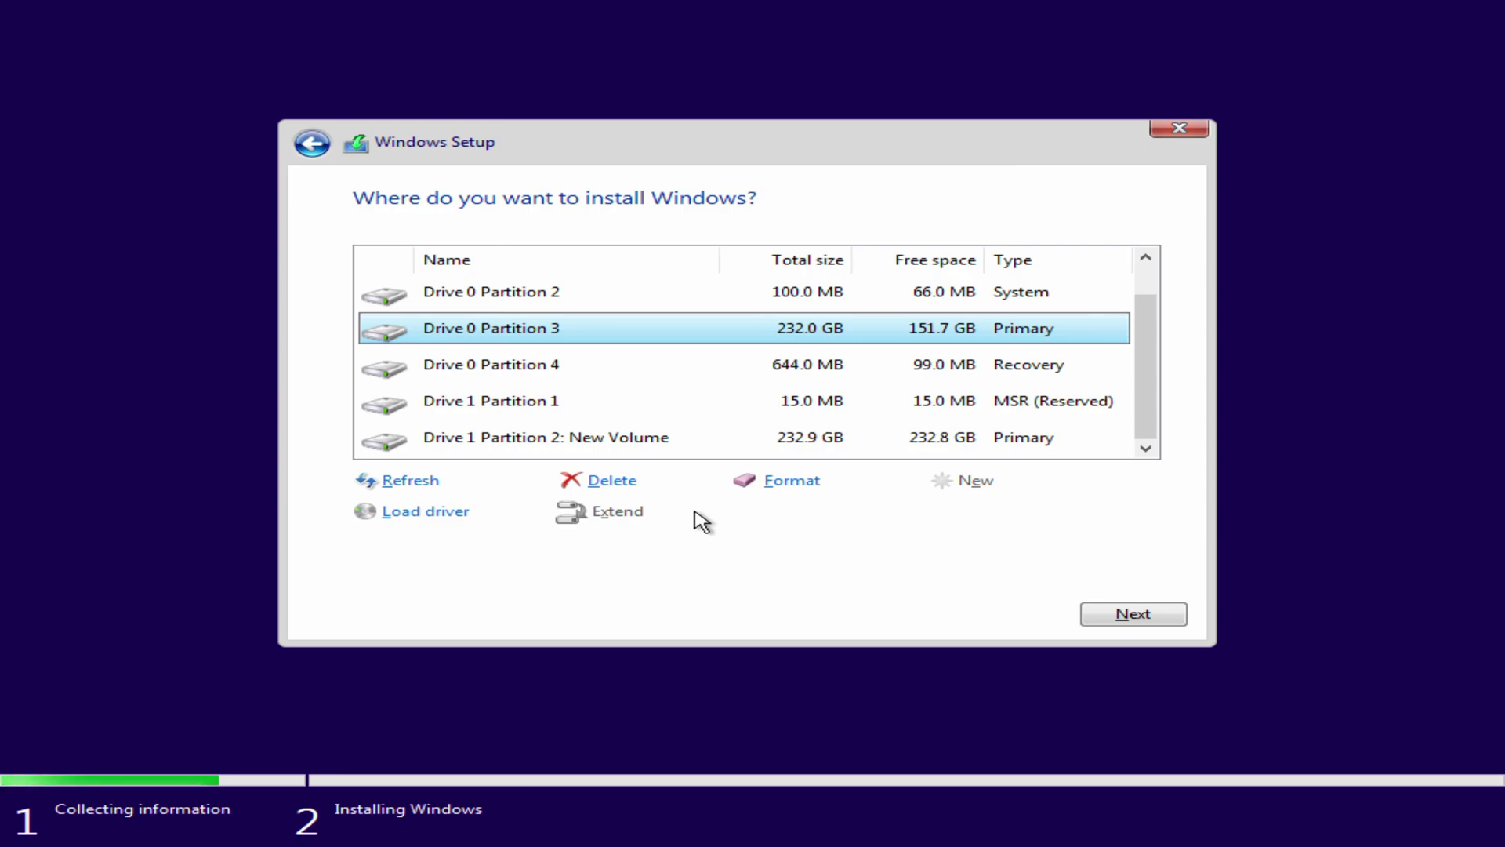
{"action": "left_click", "coordinate": [649, 440]}
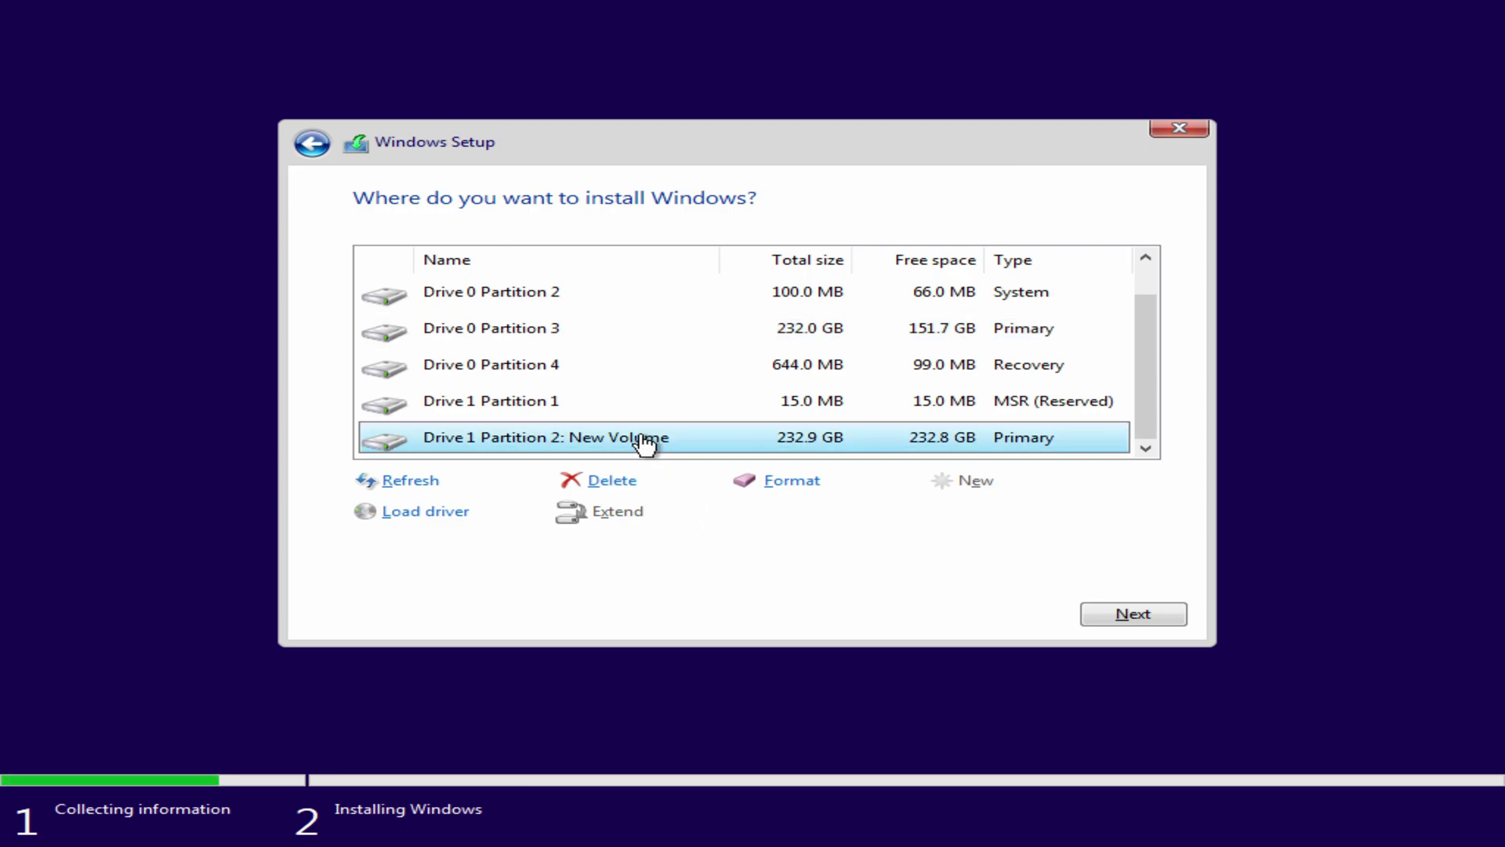
{"action": "left_click", "coordinate": [622, 482]}
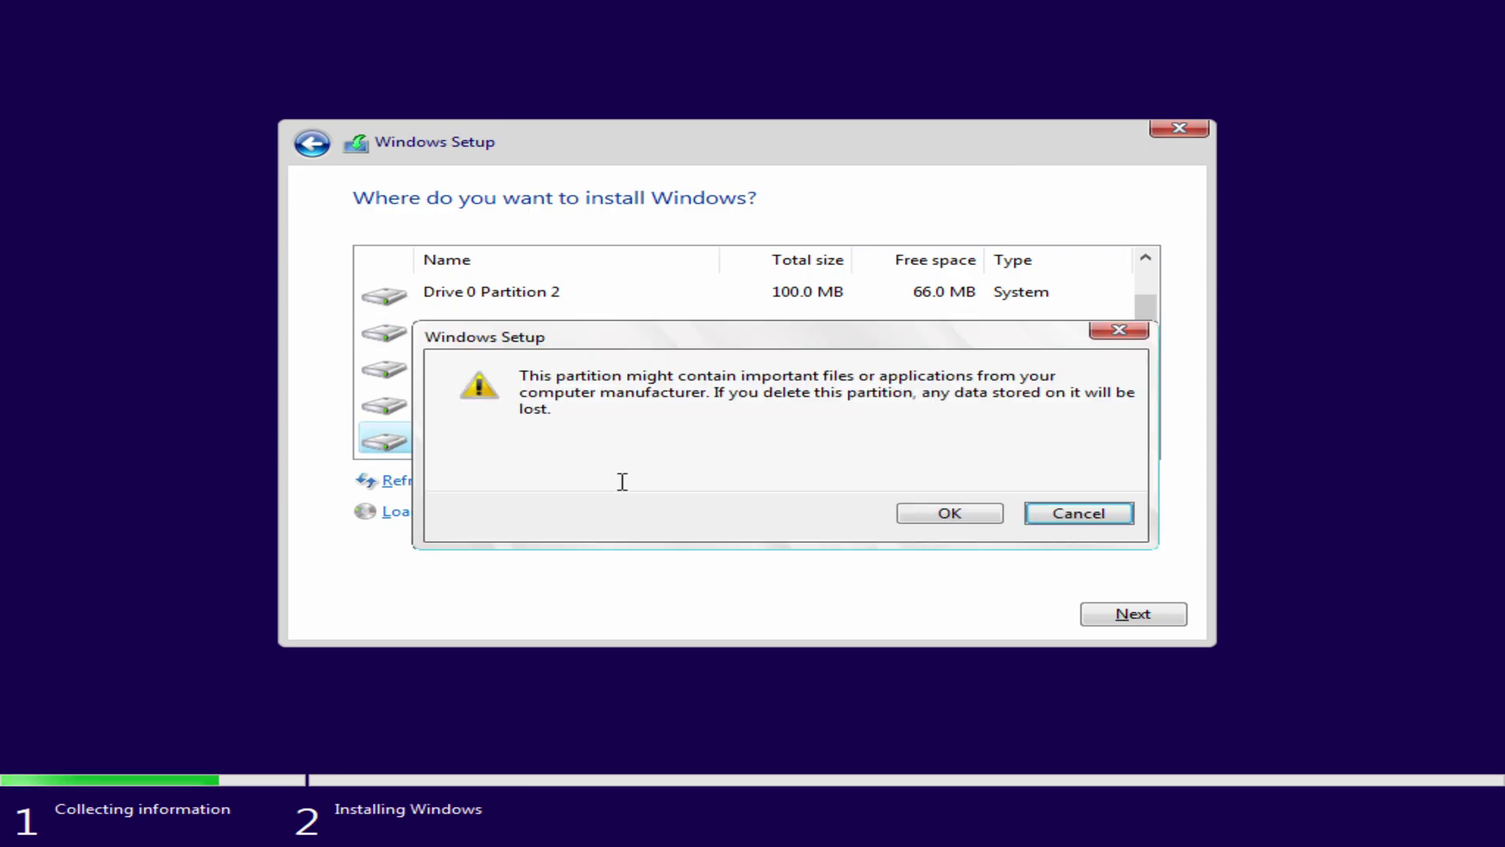
{"action": "left_click", "coordinate": [937, 520]}
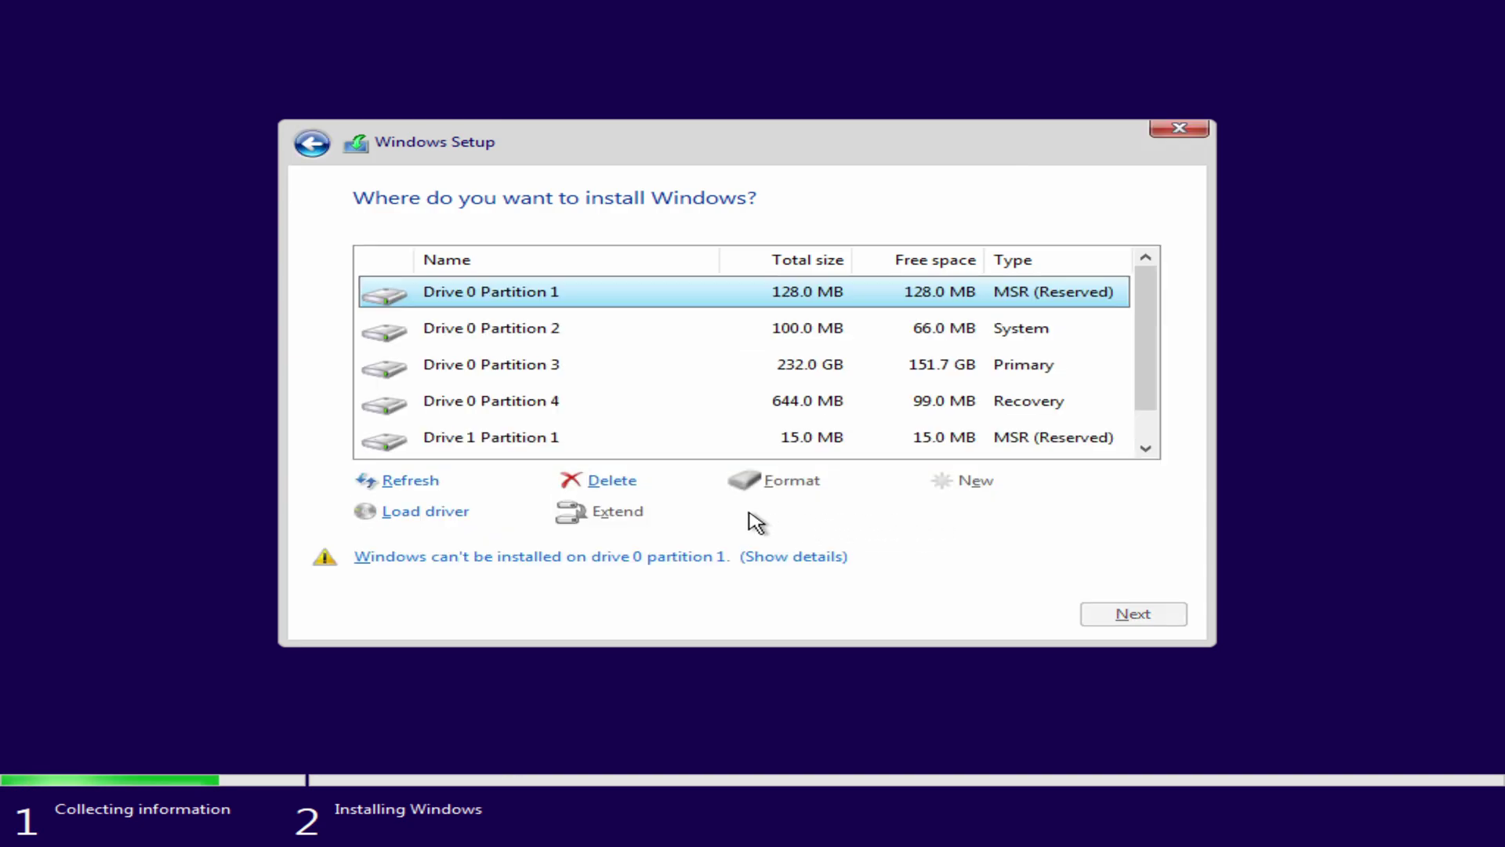
{"action": "left_click", "coordinate": [582, 446]}
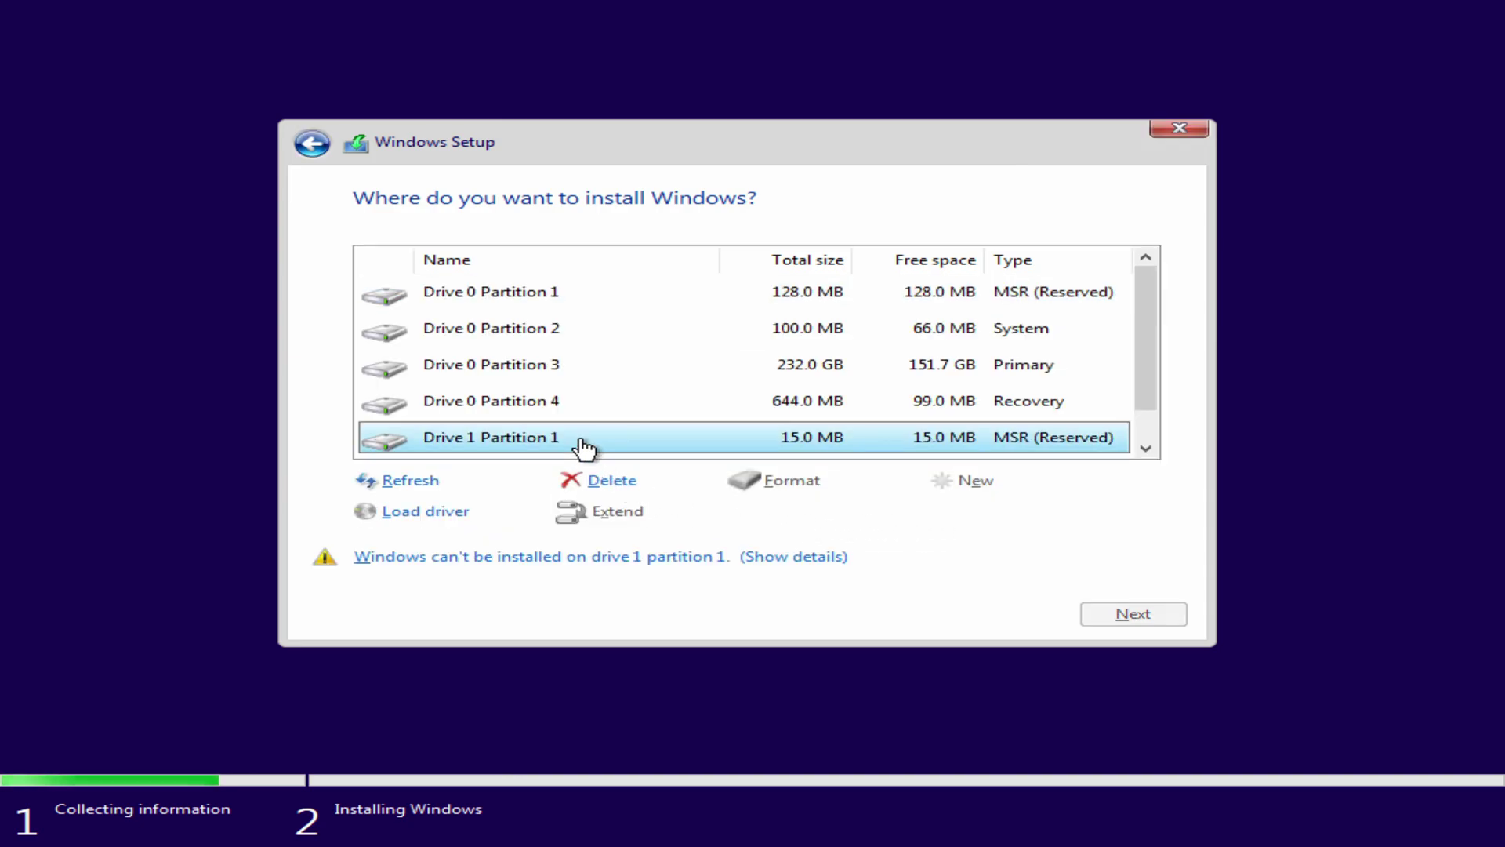
{"action": "left_click", "coordinate": [612, 488]}
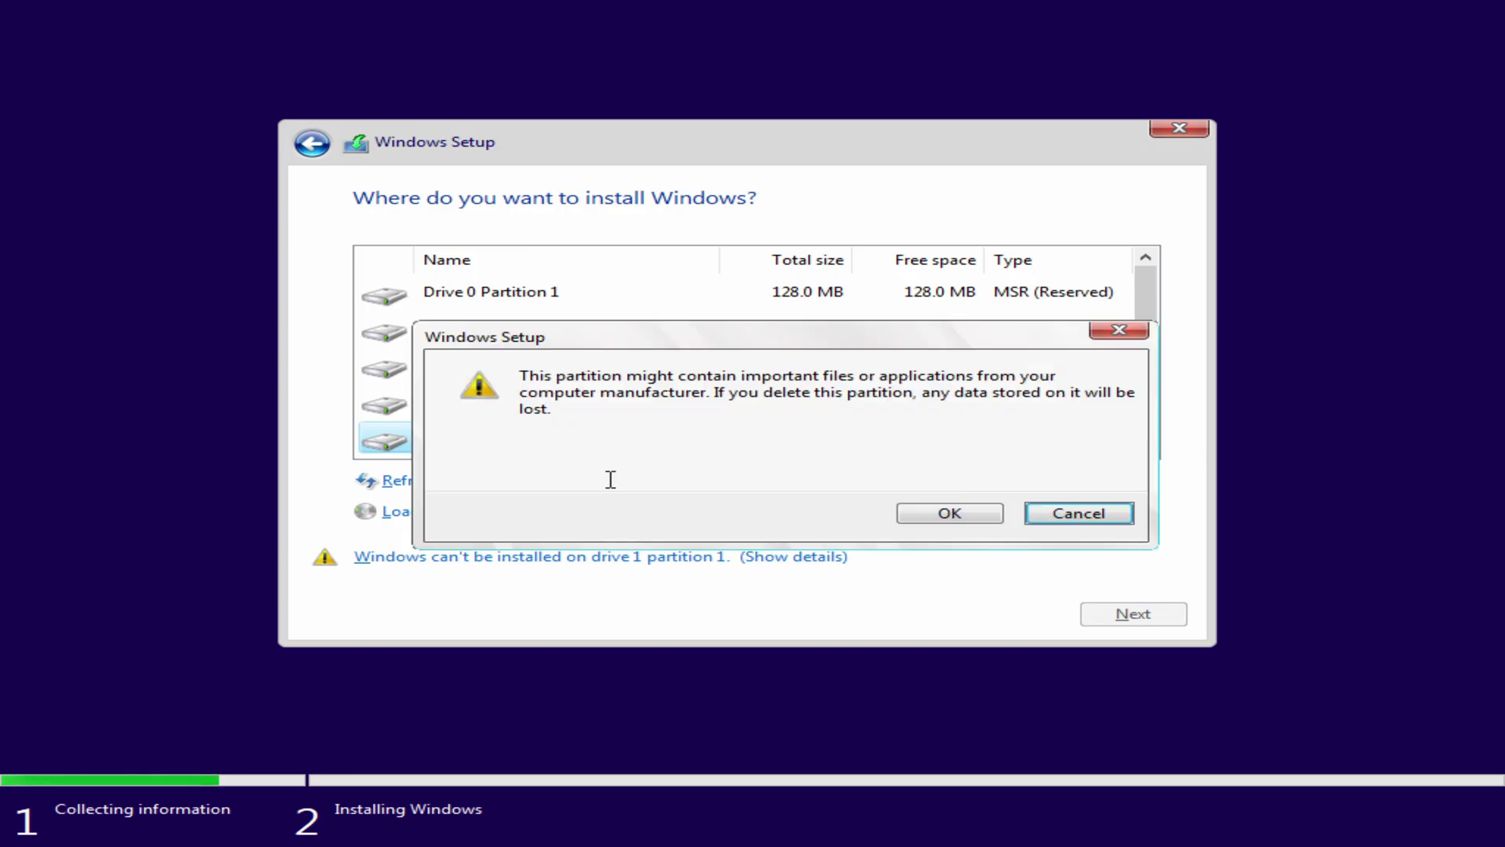
{"action": "left_click", "coordinate": [913, 517]}
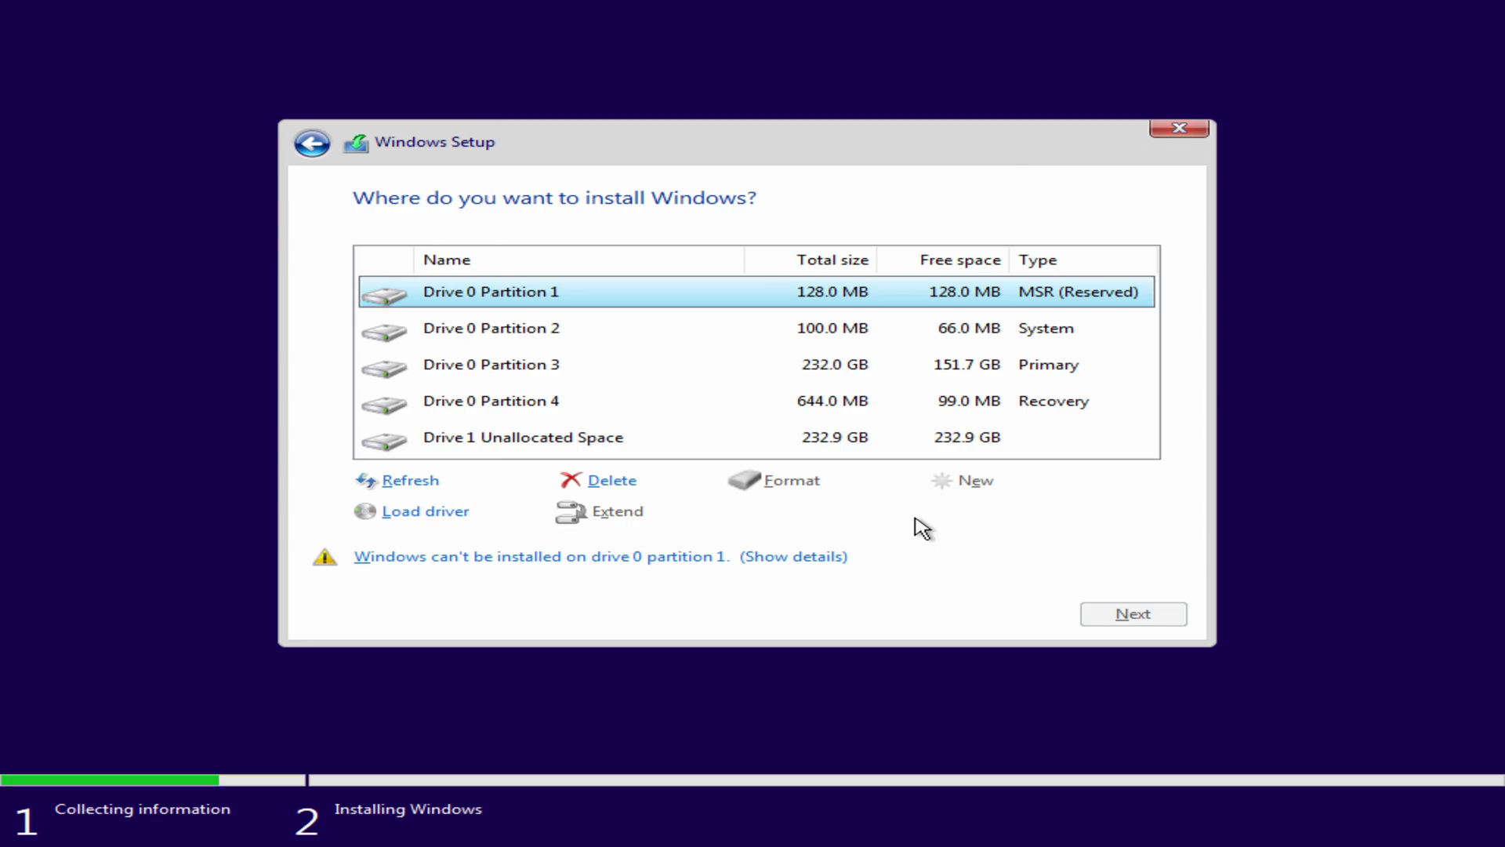
{"action": "left_click", "coordinate": [600, 447]}
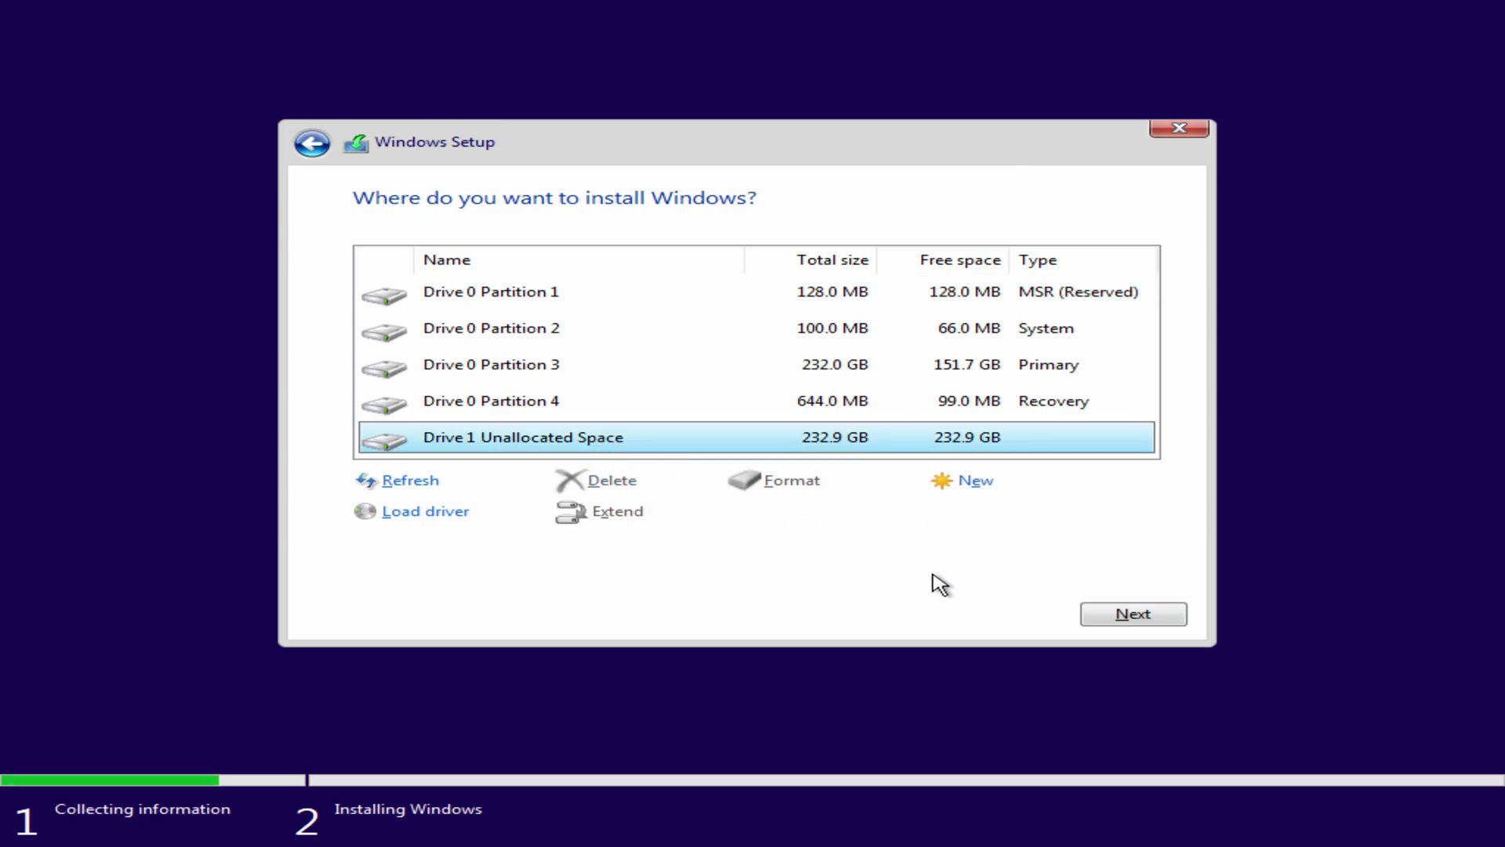
{"action": "left_click", "coordinate": [1105, 618]}
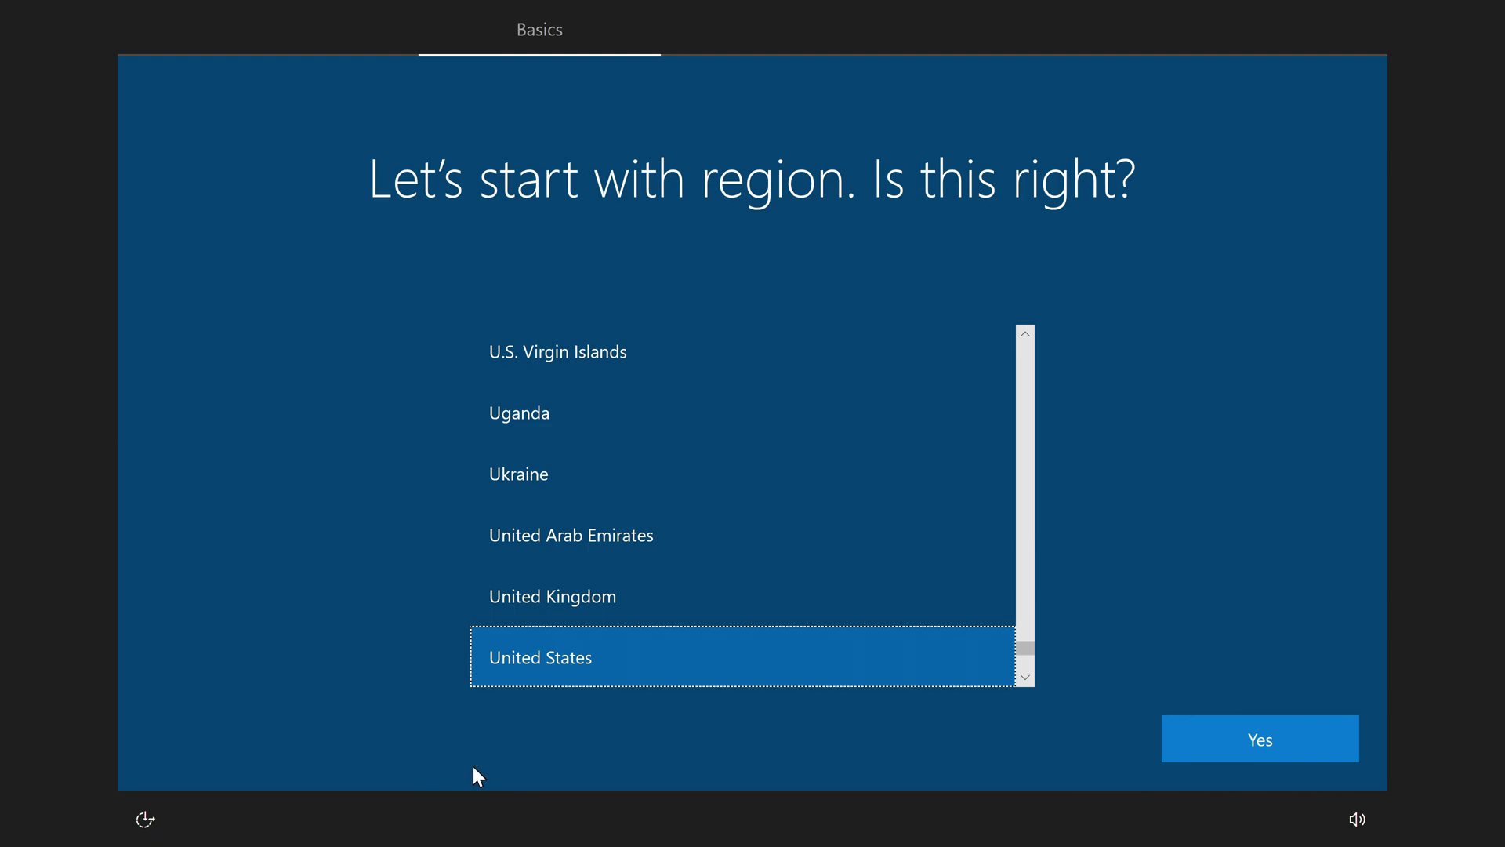
Confirm the United States region and US keyboard layout without adding a second layout, and set up for personal use.
{"action": "left_click", "coordinate": [1229, 740]}
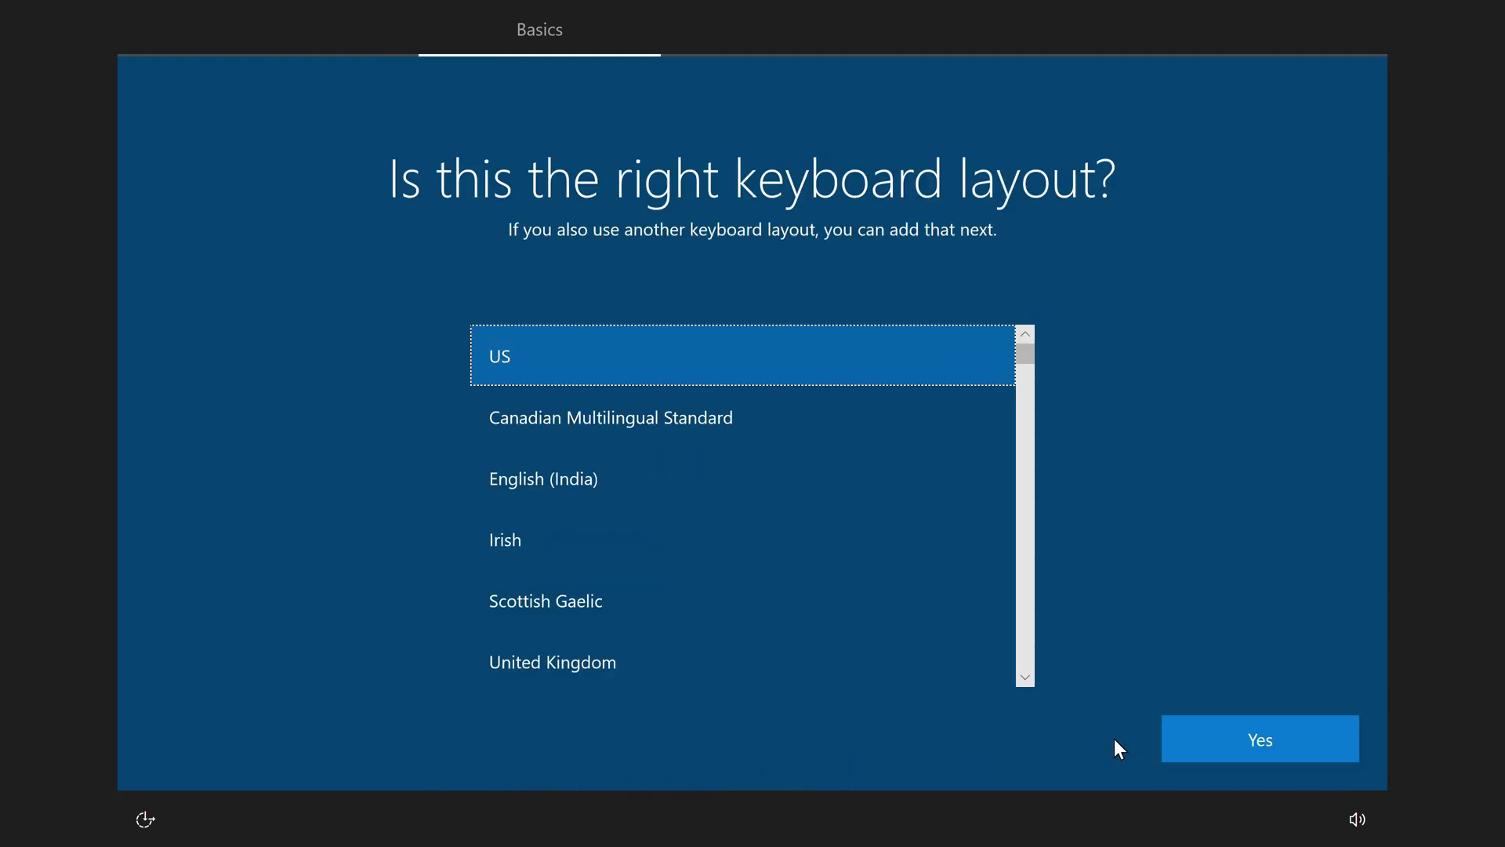
{"action": "left_click", "coordinate": [1211, 738]}
{"action": "left_click", "coordinate": [1212, 738]}
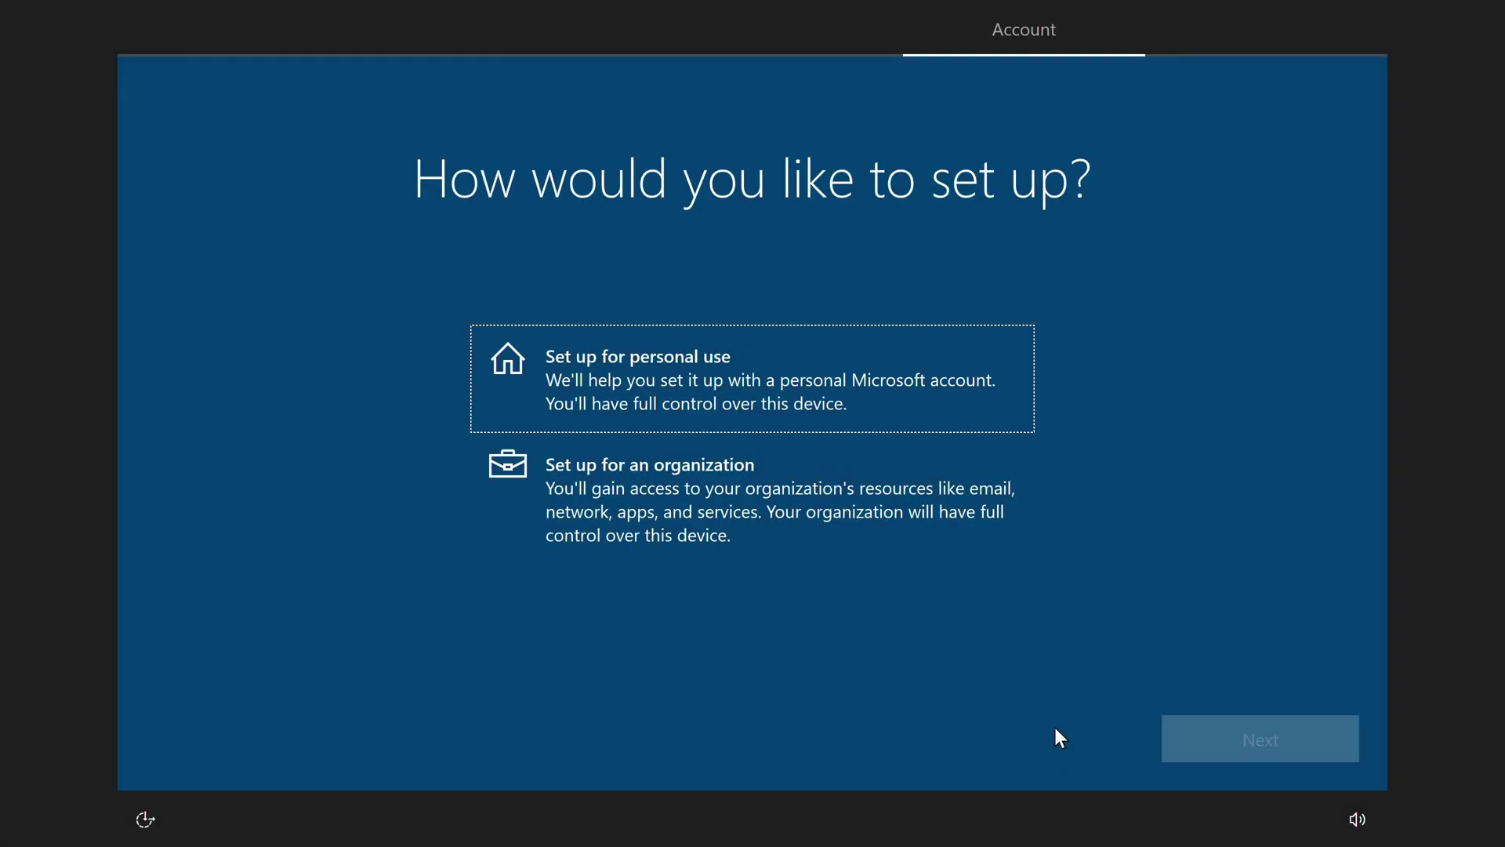
{"action": "left_click", "coordinate": [1000, 403]}
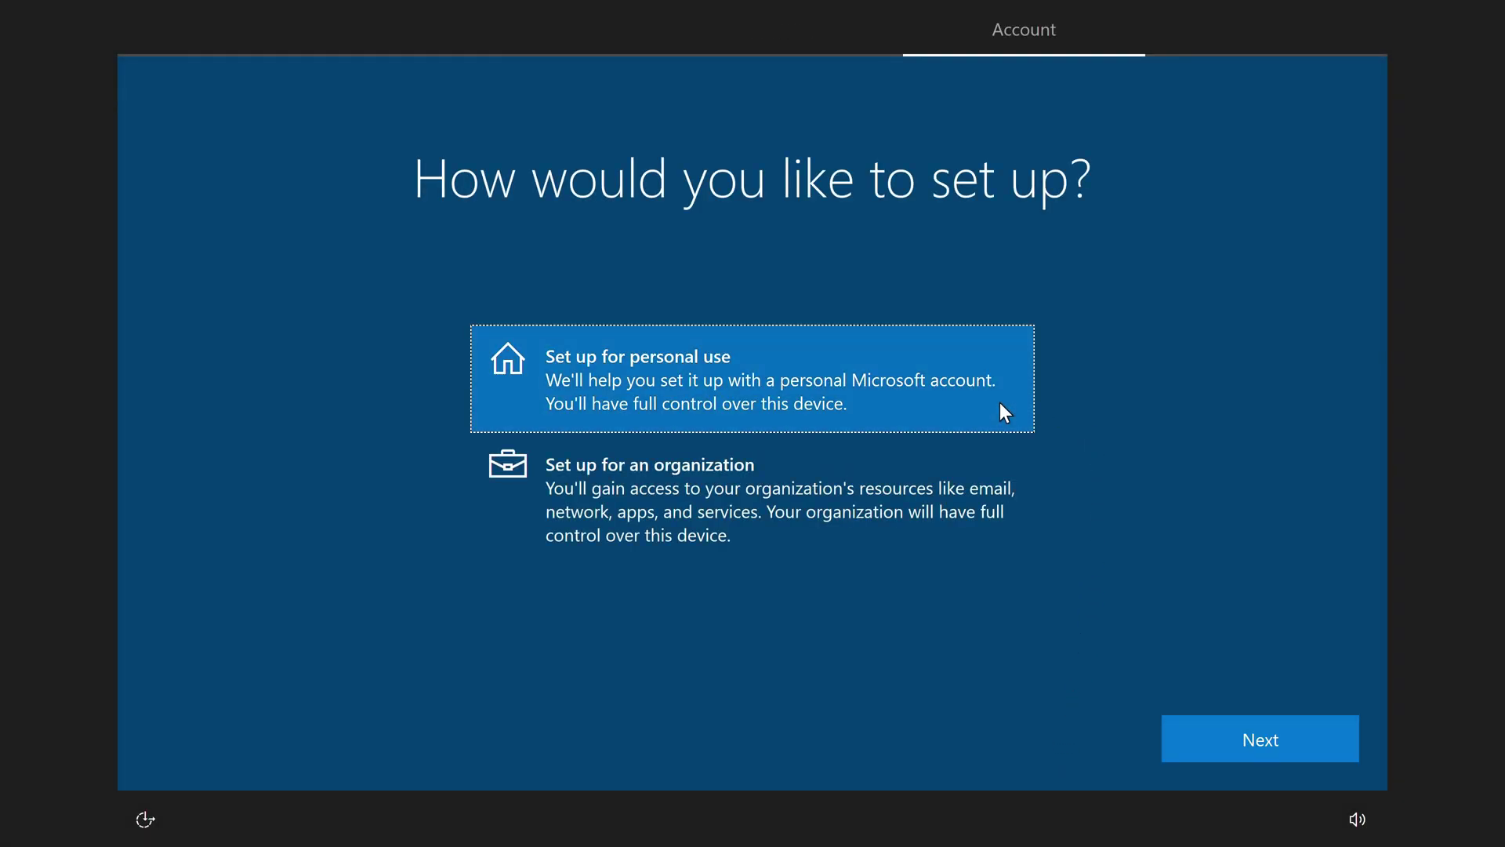
{"action": "left_click", "coordinate": [1191, 745]}
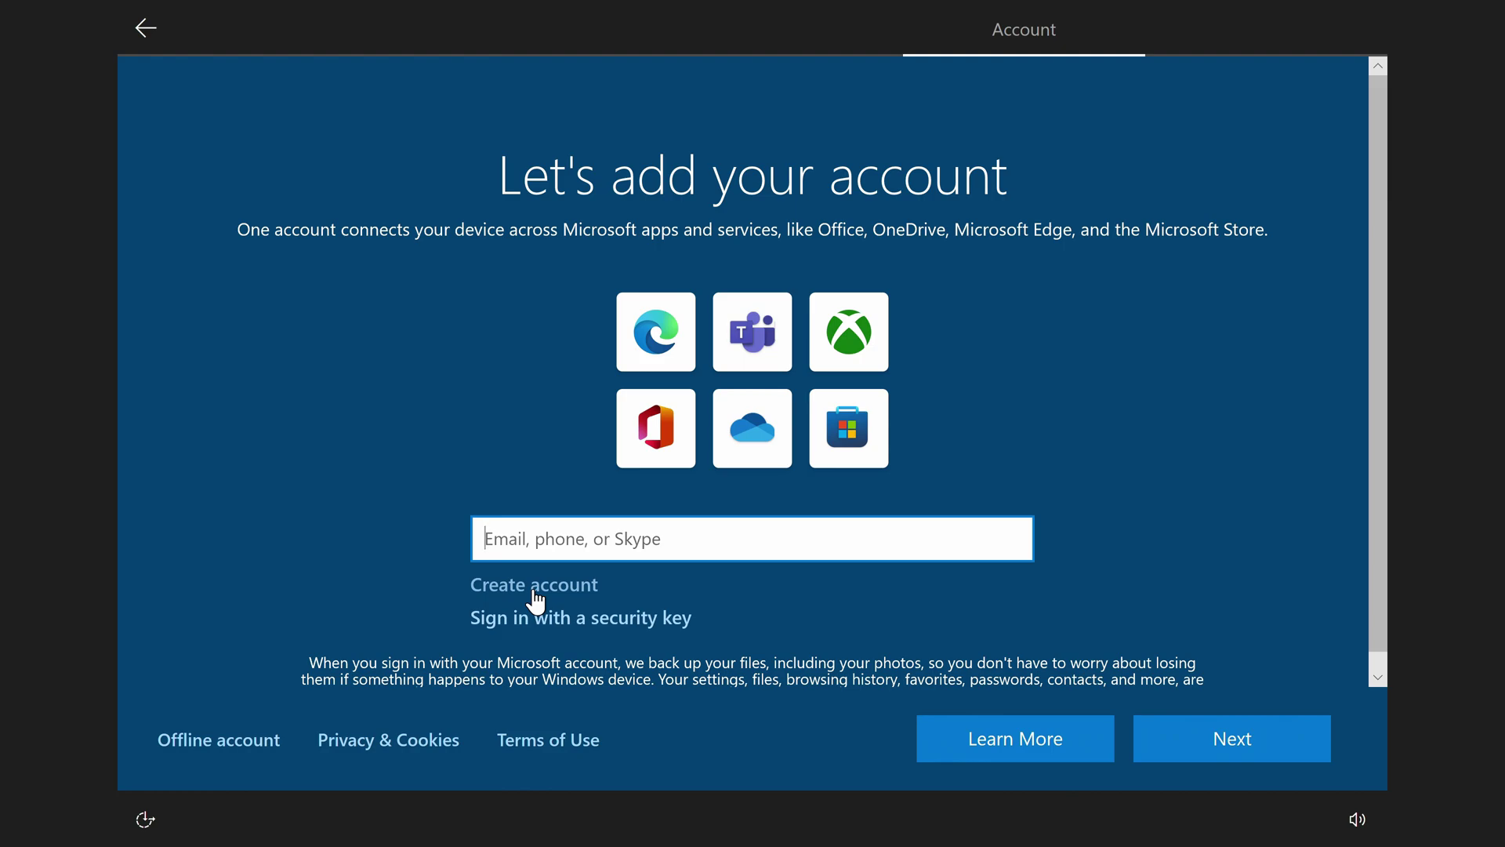
Create an offline account with the limited experience, entering the account's user name and leaving the password blank.
{"action": "left_click", "coordinate": [233, 745]}
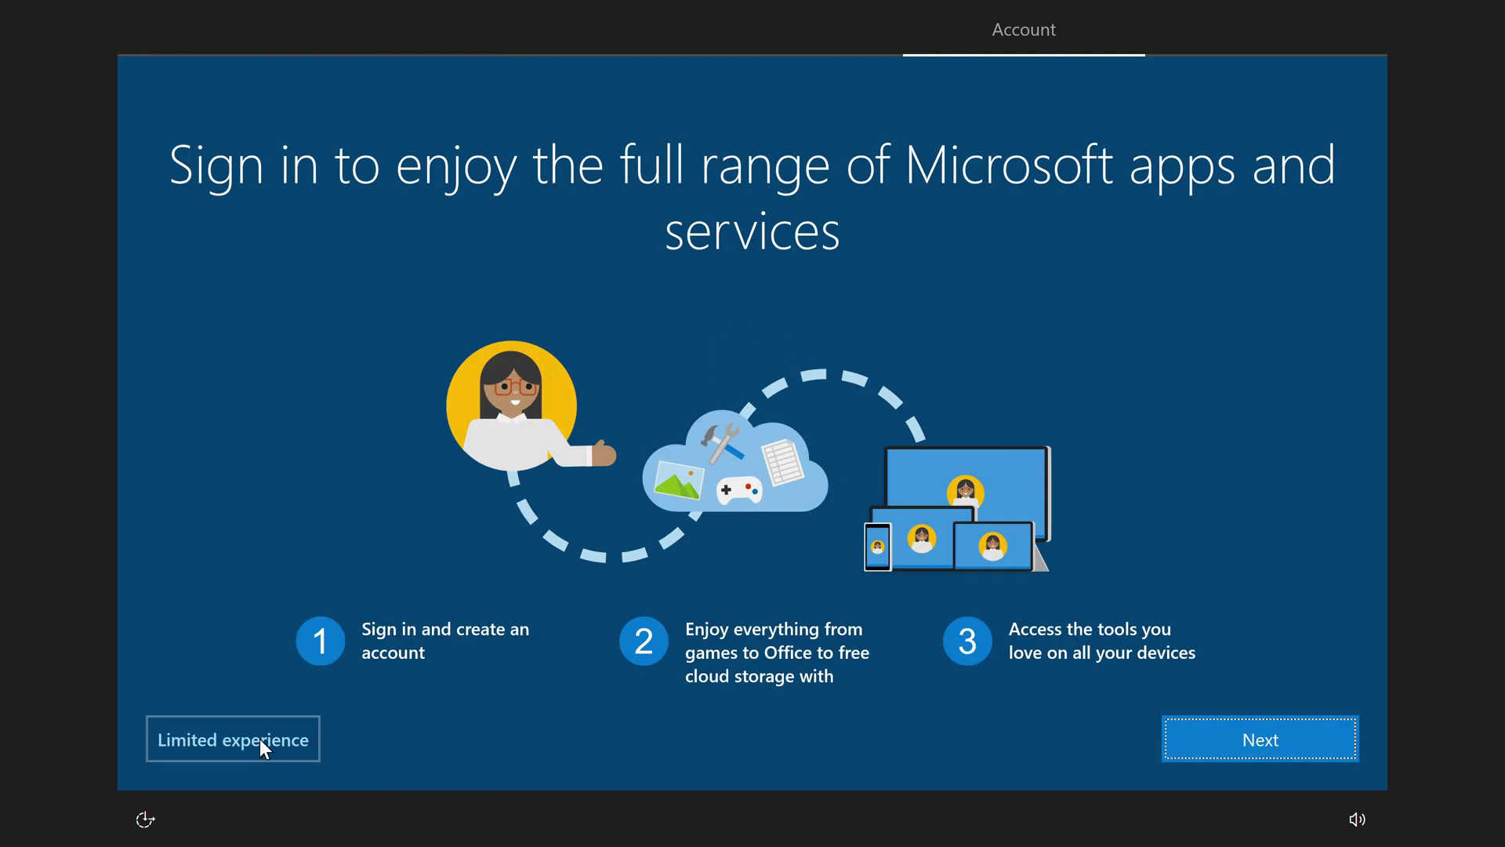
{"action": "left_click", "coordinate": [261, 741]}
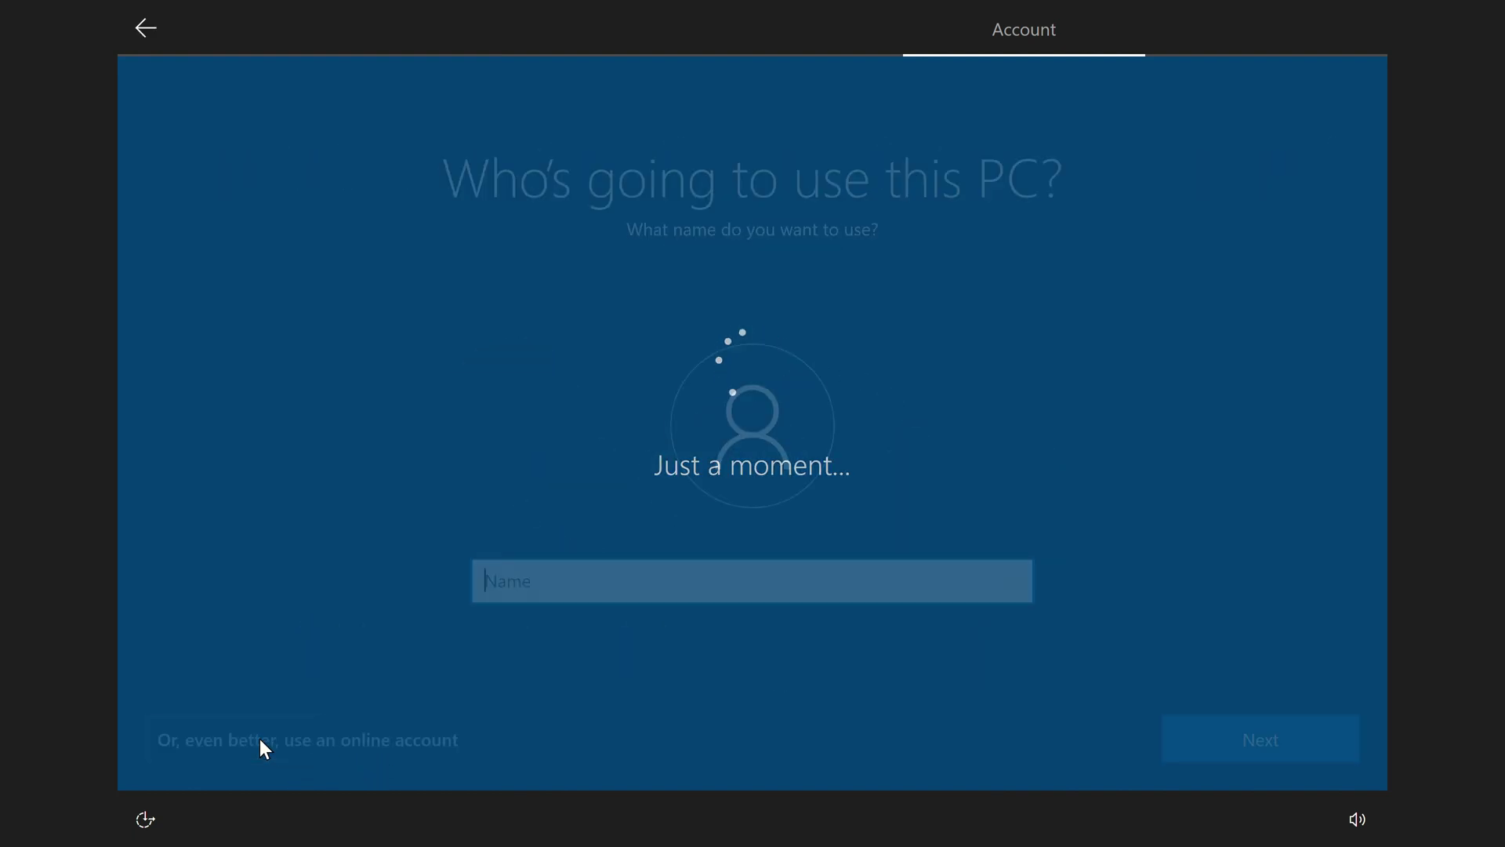
{"action": "type", "text": "Malik-2"}
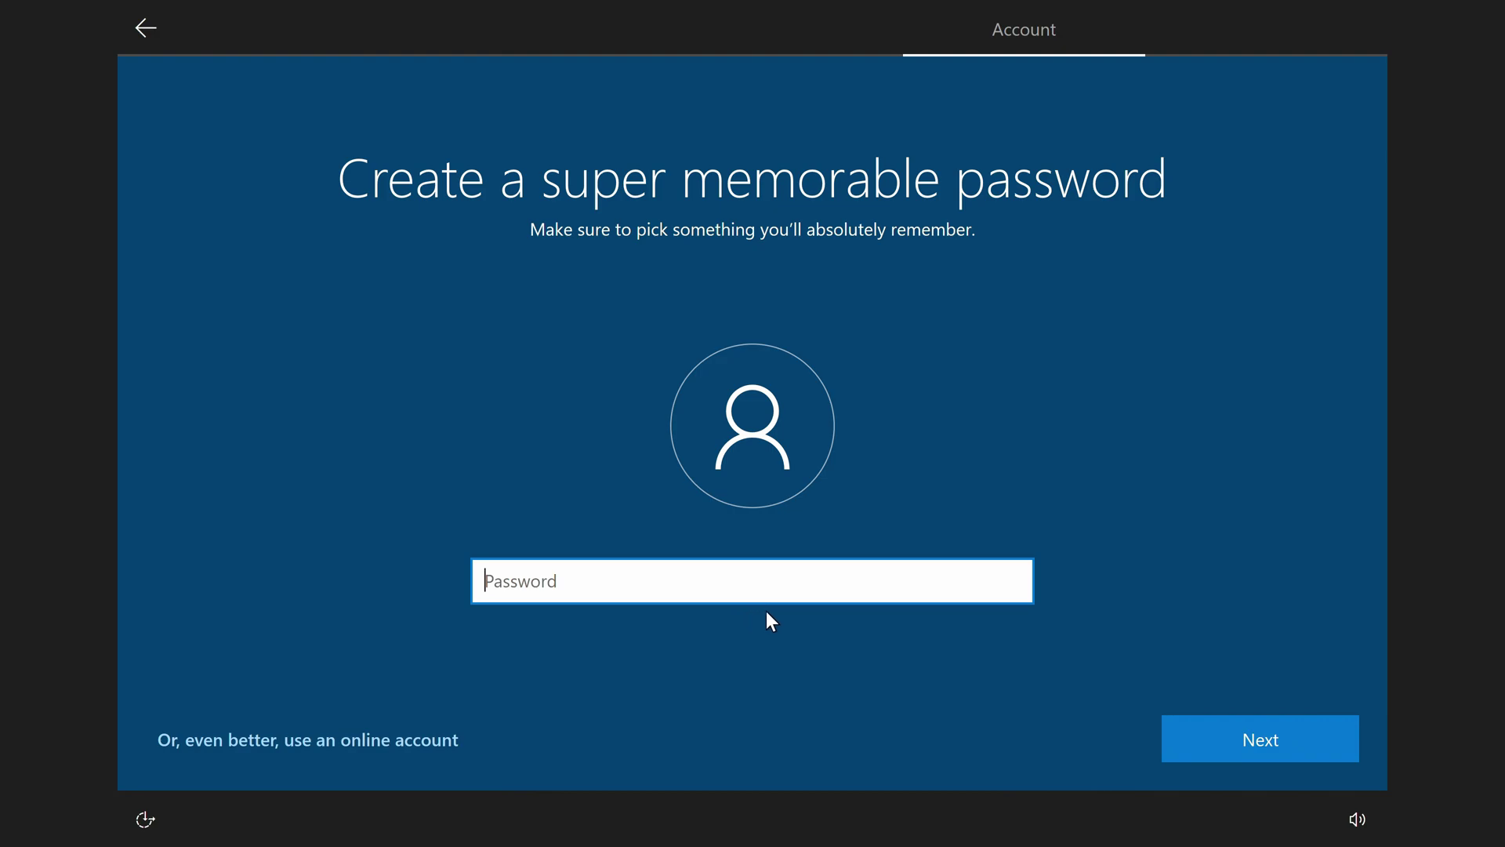
{"action": "left_click", "coordinate": [1204, 744]}
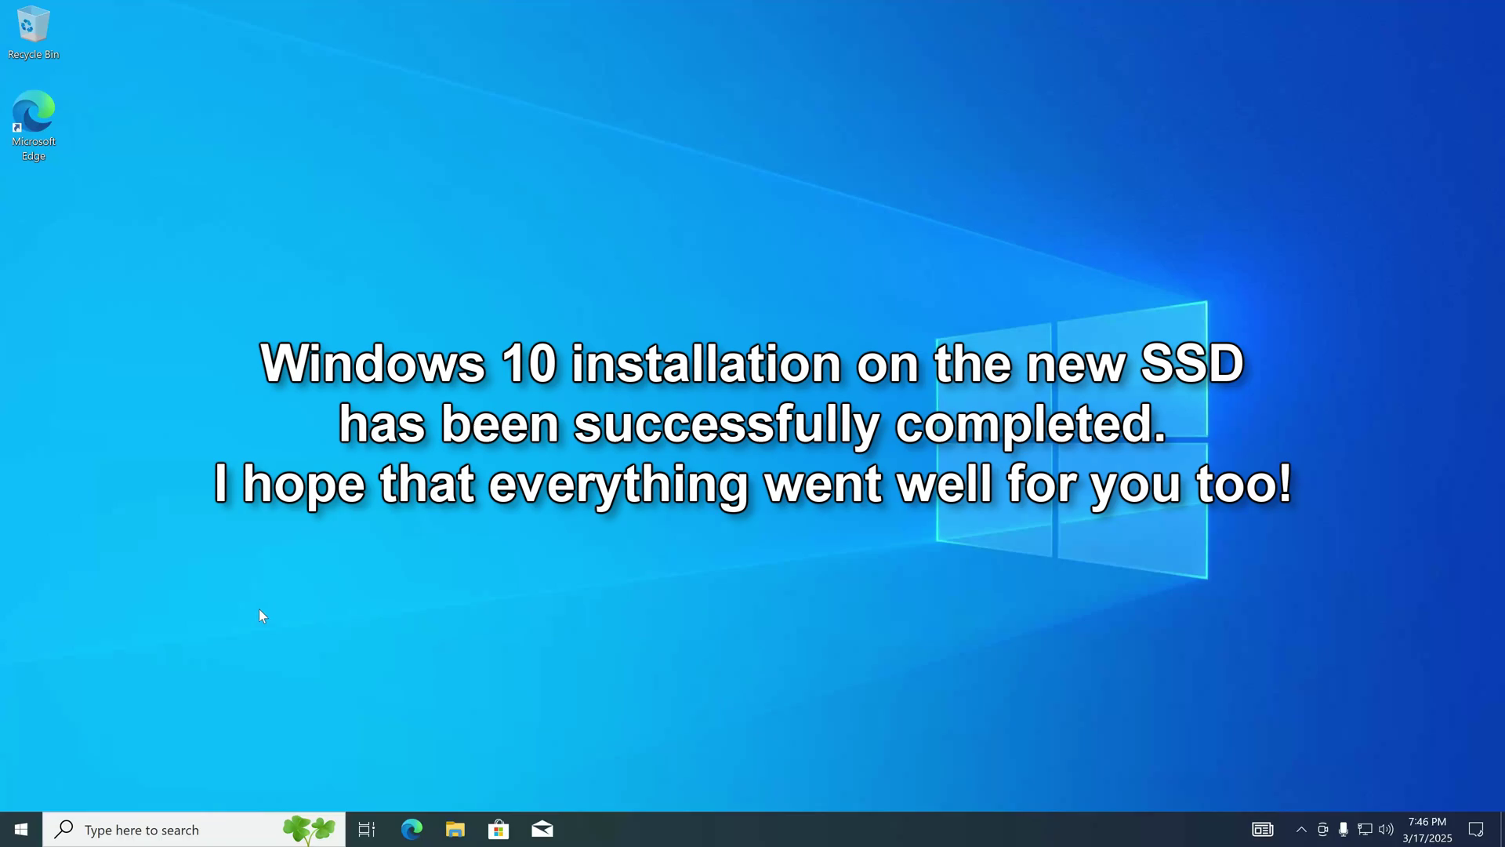
Open the Windows Settings home page to check the local account, and close it.
{"action": "left_click", "coordinate": [21, 829]}
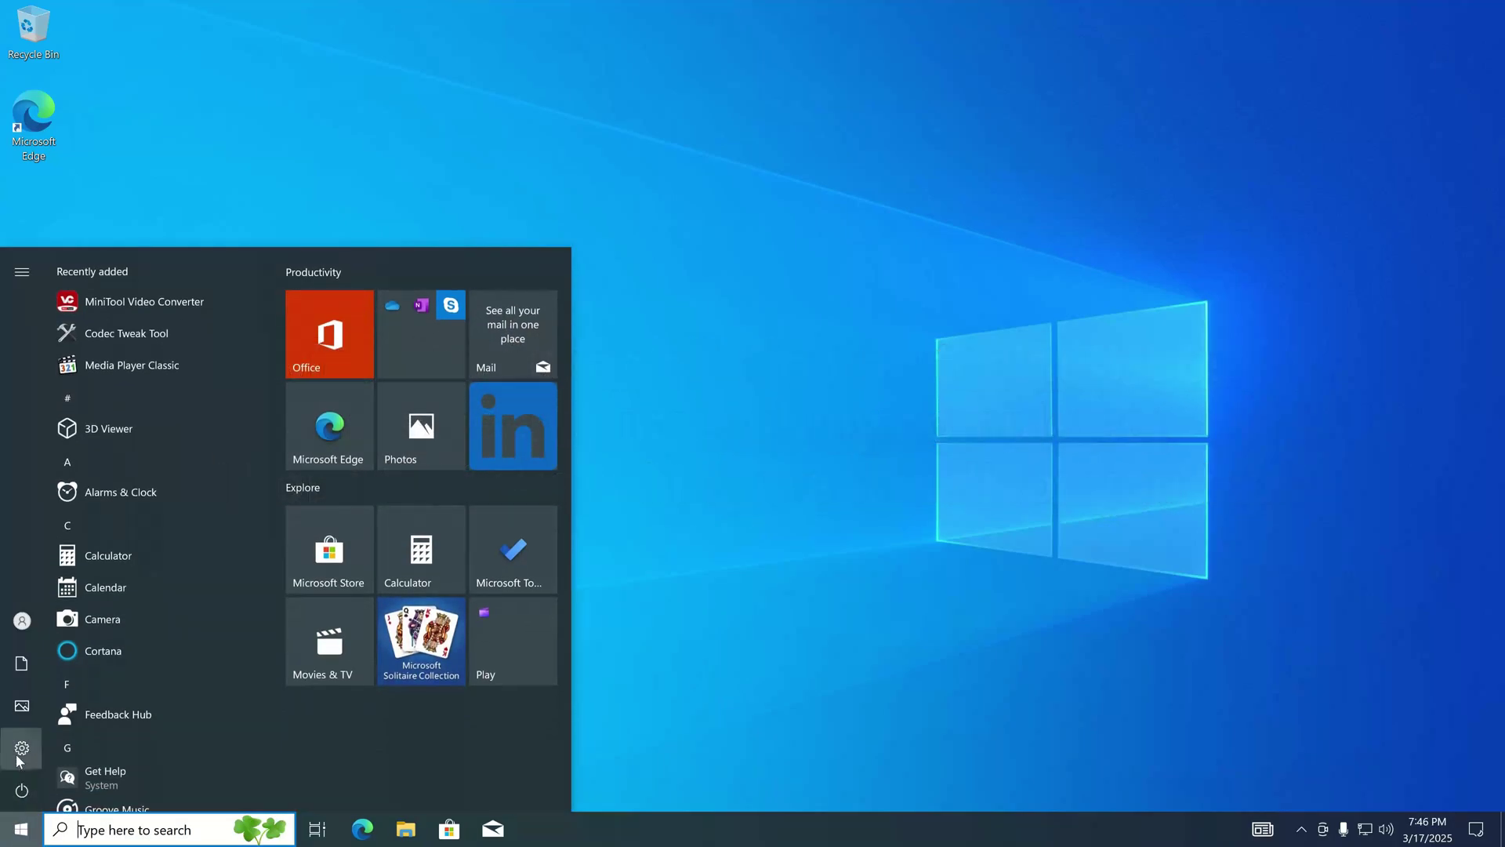
{"action": "left_click", "coordinate": [169, 751]}
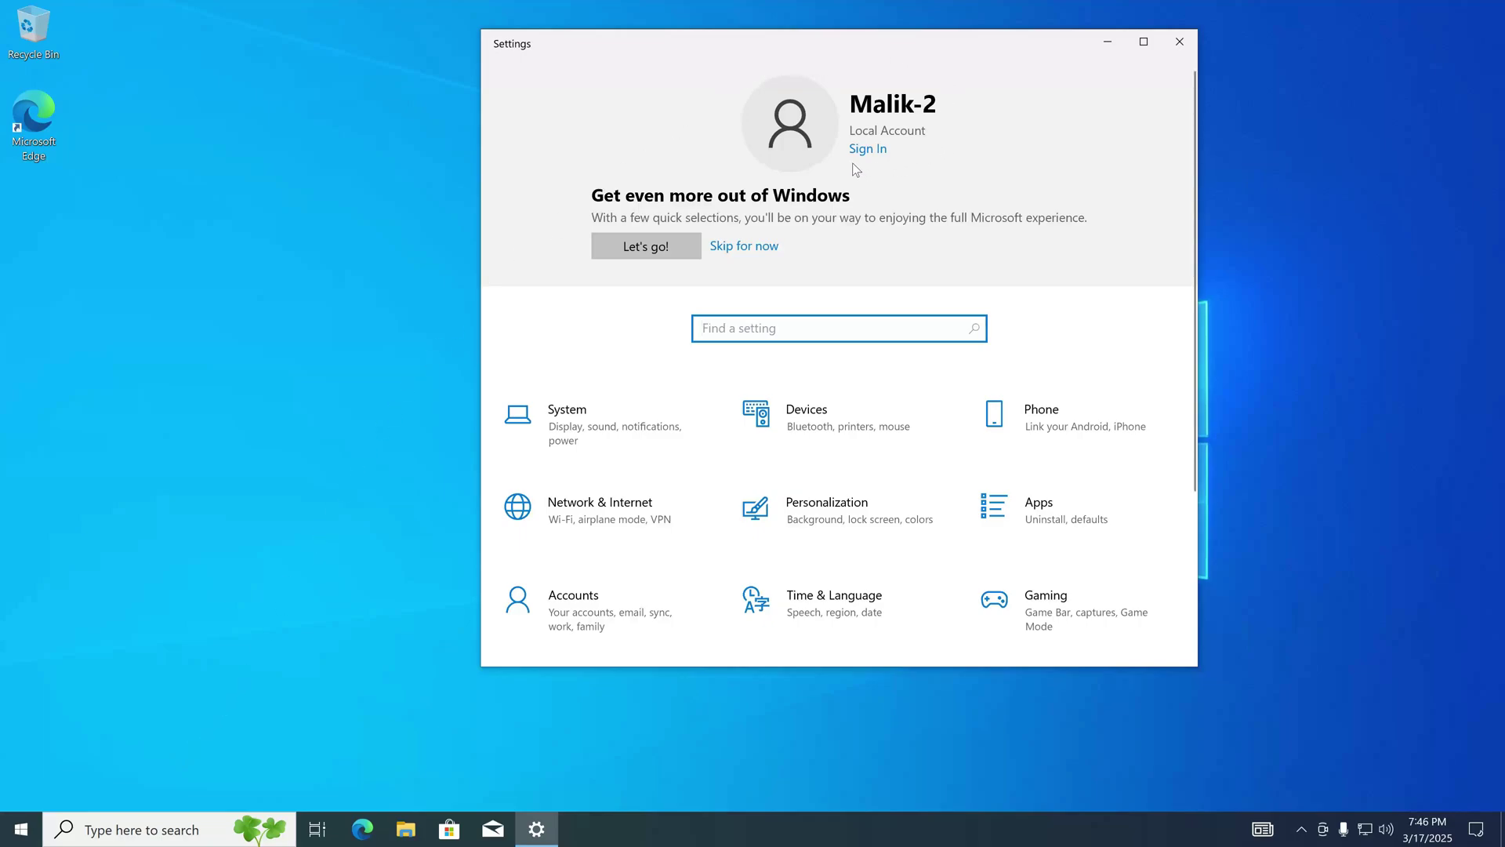
{"action": "left_click", "coordinate": [1181, 43]}
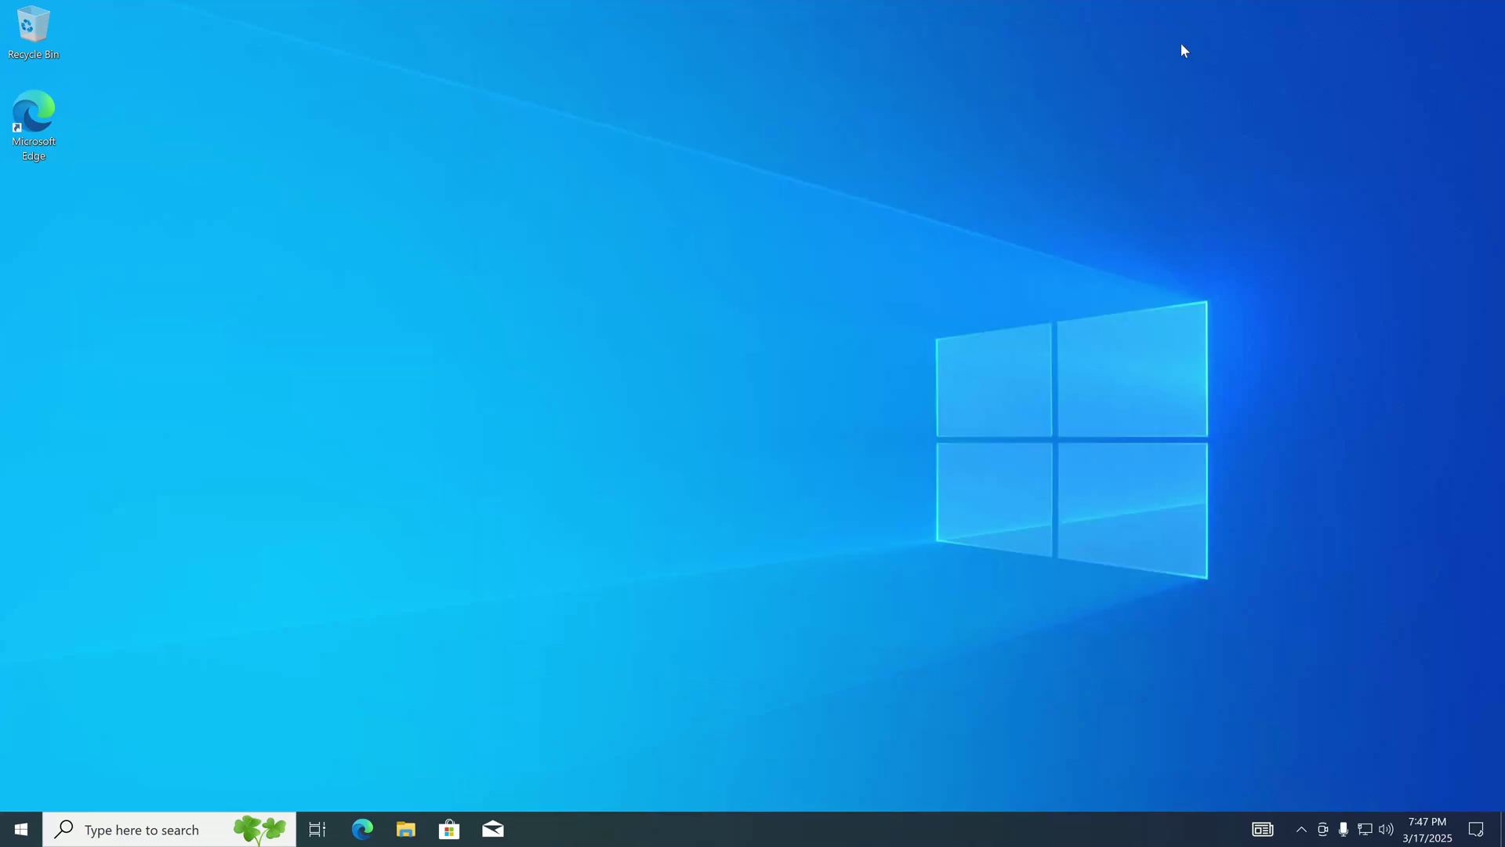
Check the drives listed under This PC in File Explorer, and close the window.
{"action": "left_click", "coordinate": [405, 829]}
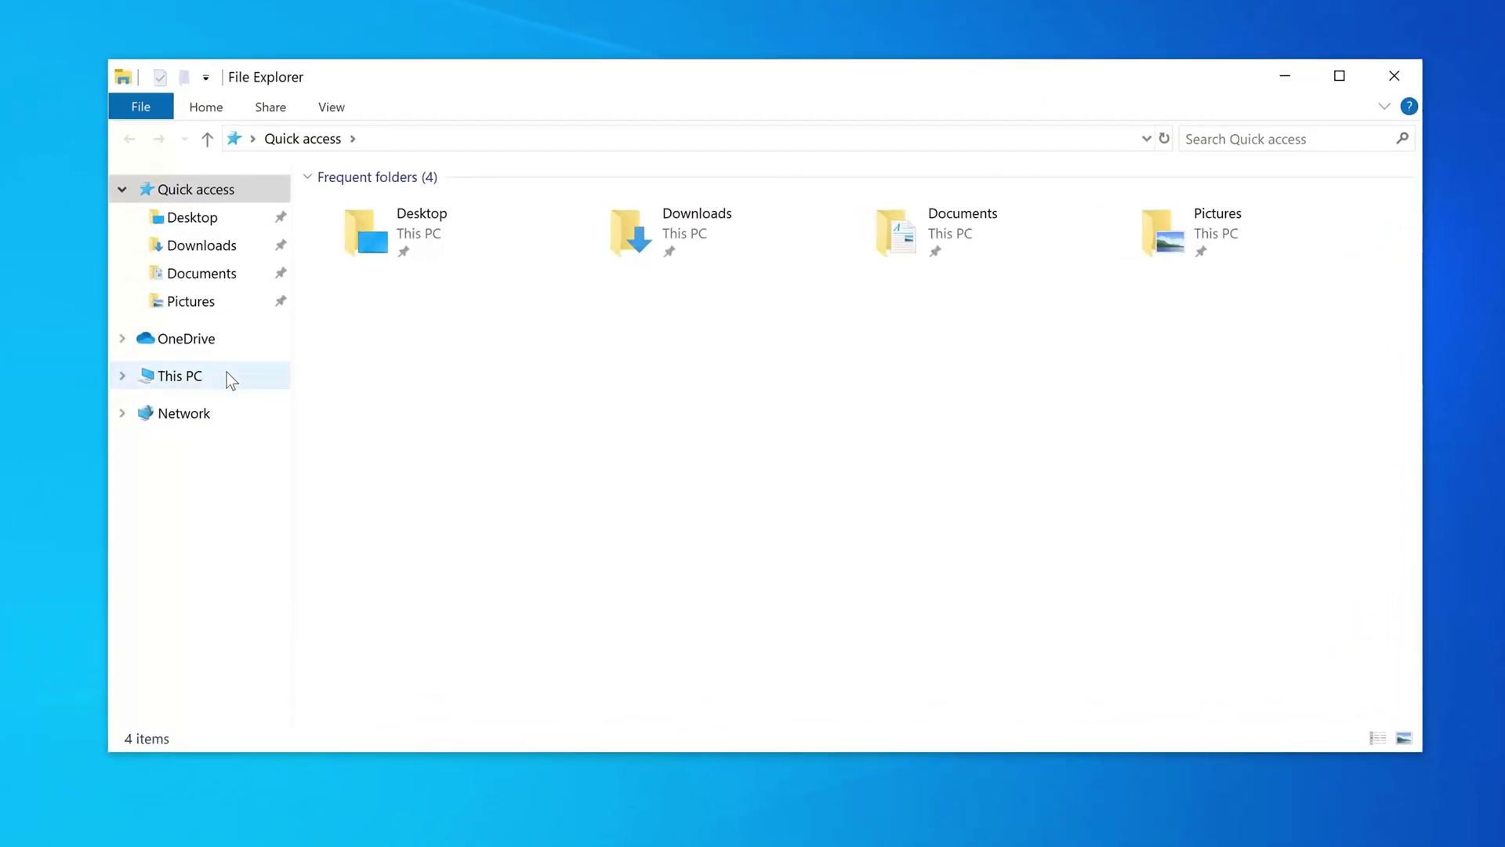
{"action": "left_click", "coordinate": [231, 379]}
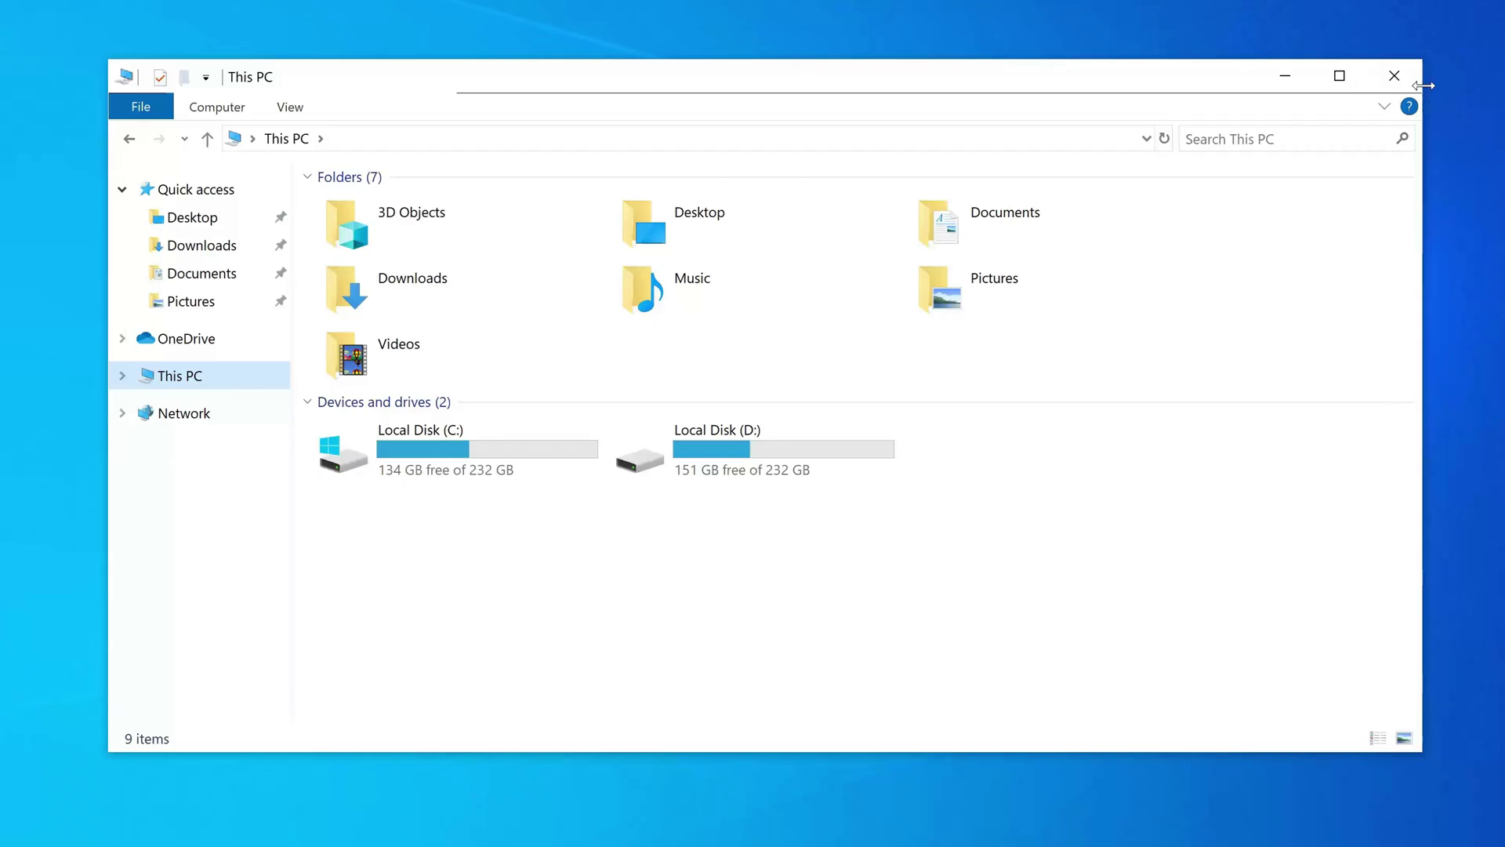
{"action": "left_click", "coordinate": [1394, 79]}
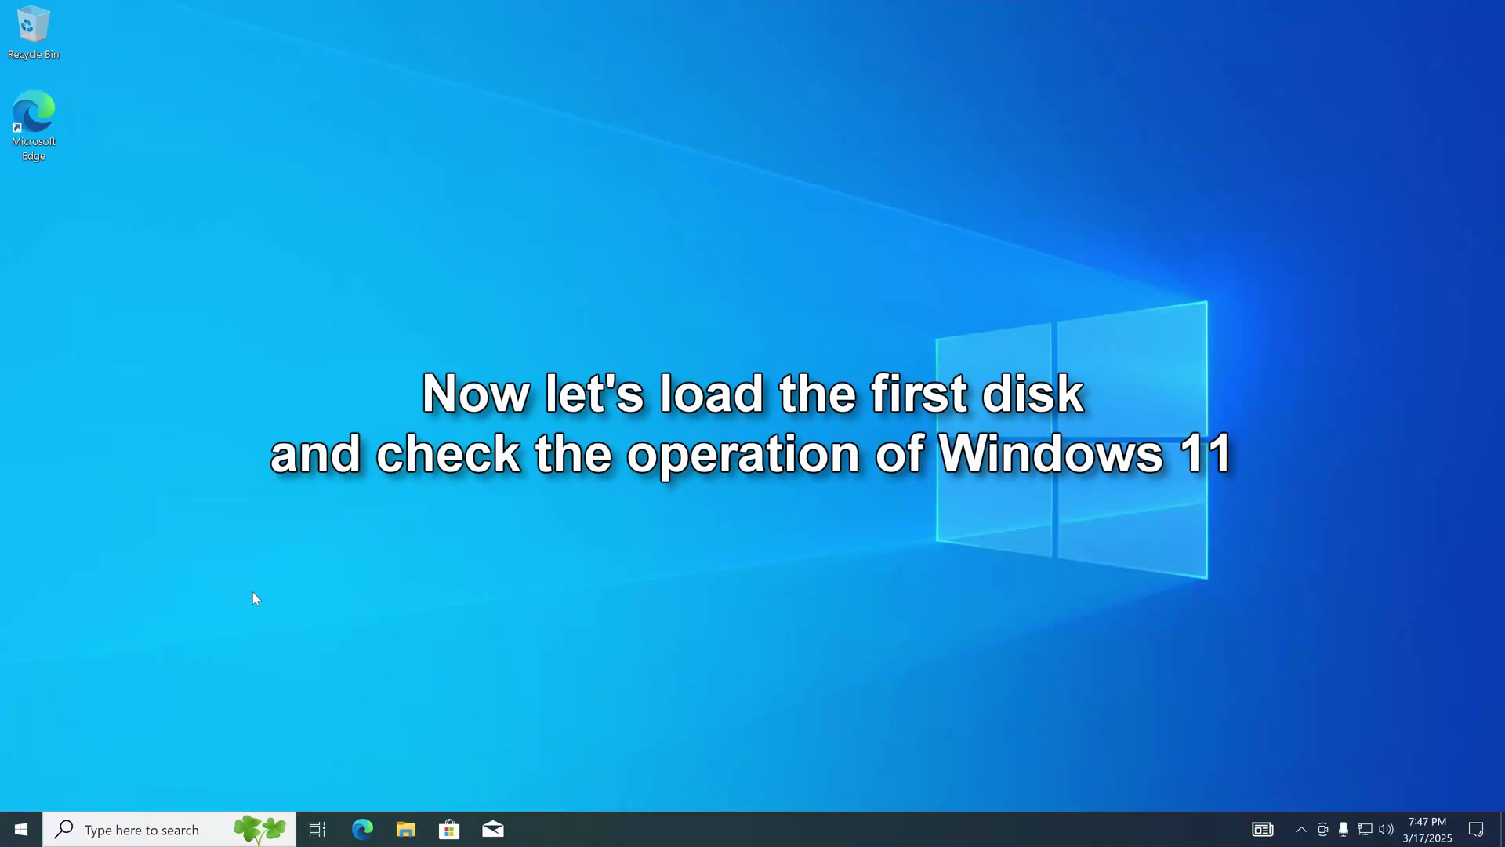
Restart the computer from the Windows 10 desktop to reach the choice of operating systems.
{"action": "right_click", "coordinate": [18, 827]}
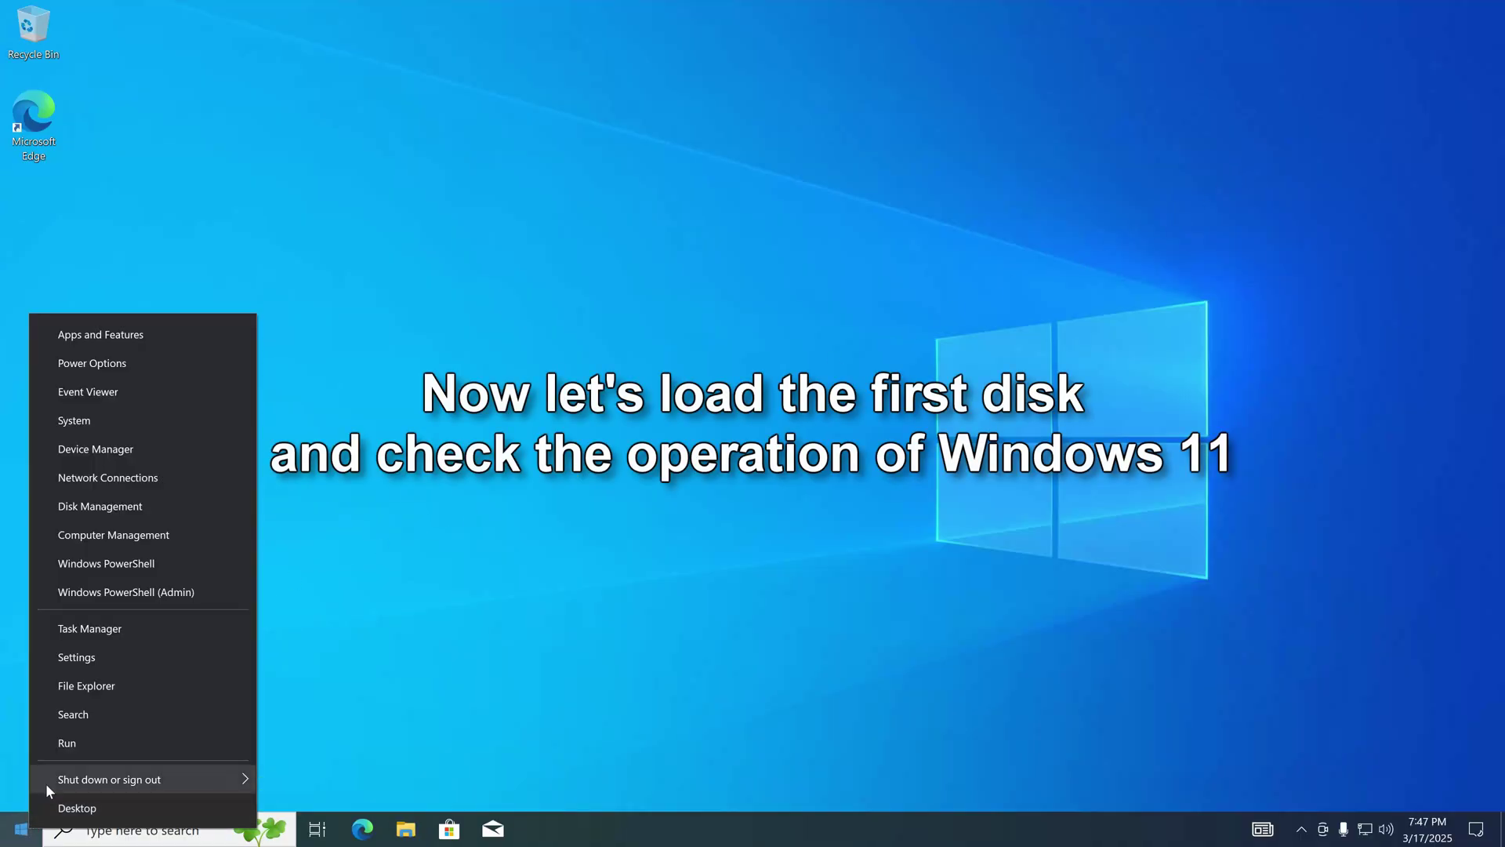
{"action": "mouse_move", "coordinate": [177, 779]}
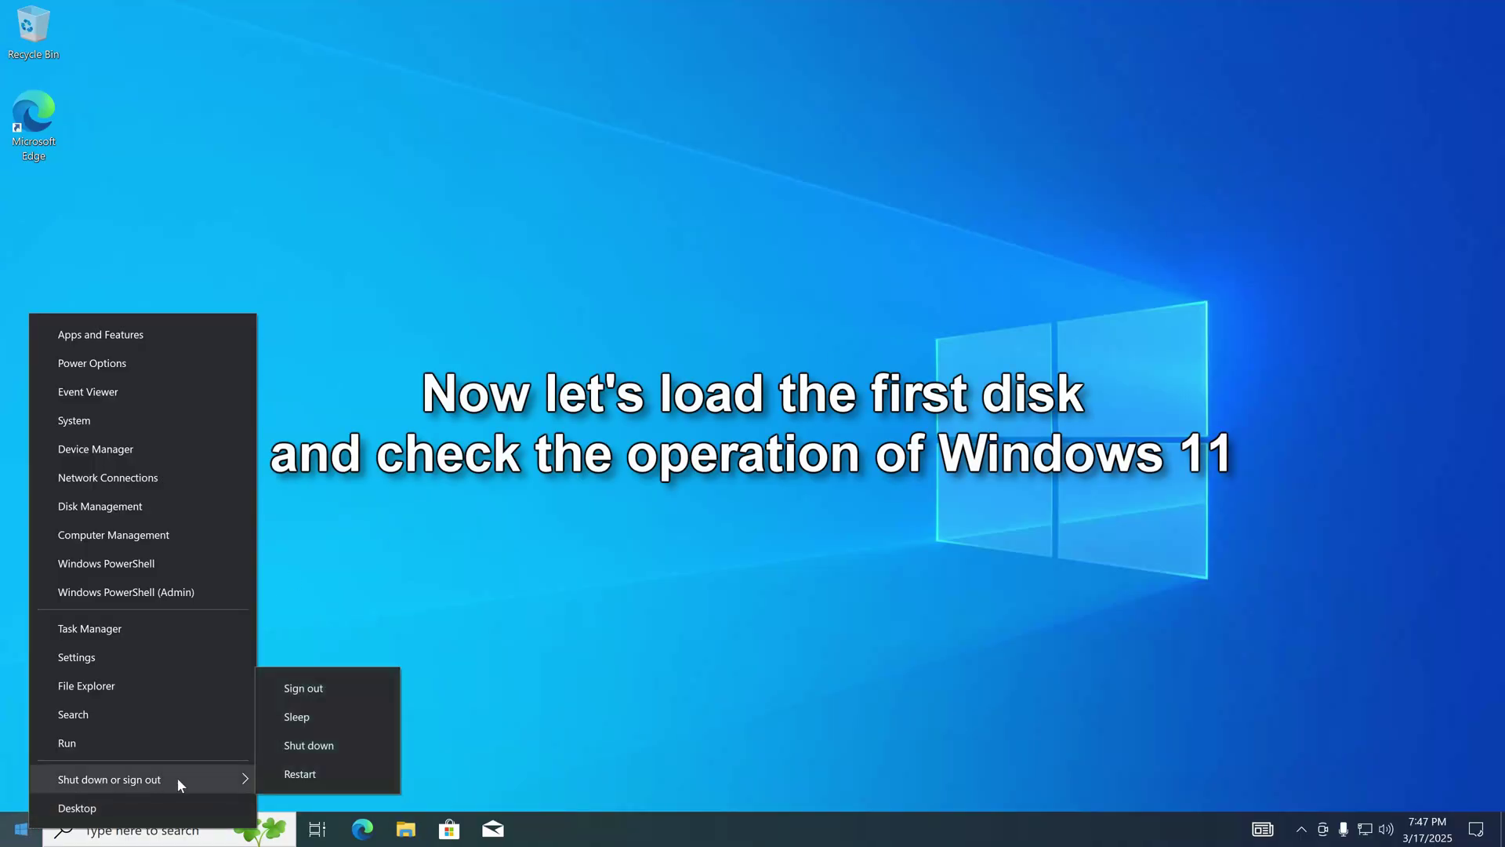
{"action": "left_click", "coordinate": [375, 772]}
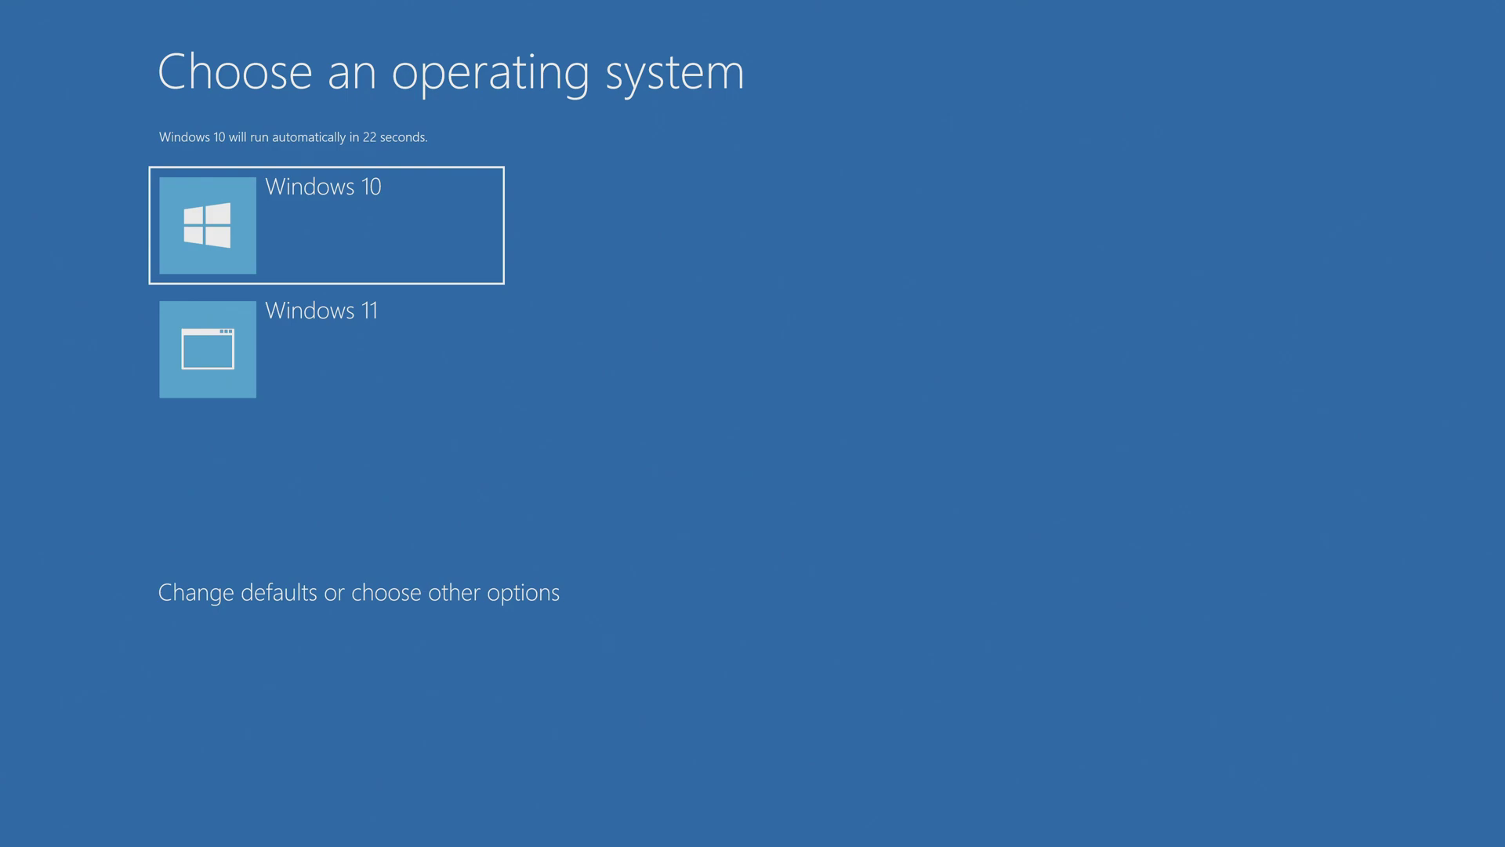
Choose Windows 11 as the operating system to boot, and sign in by entering the account PIN.
{"action": "key", "text": "Down"}
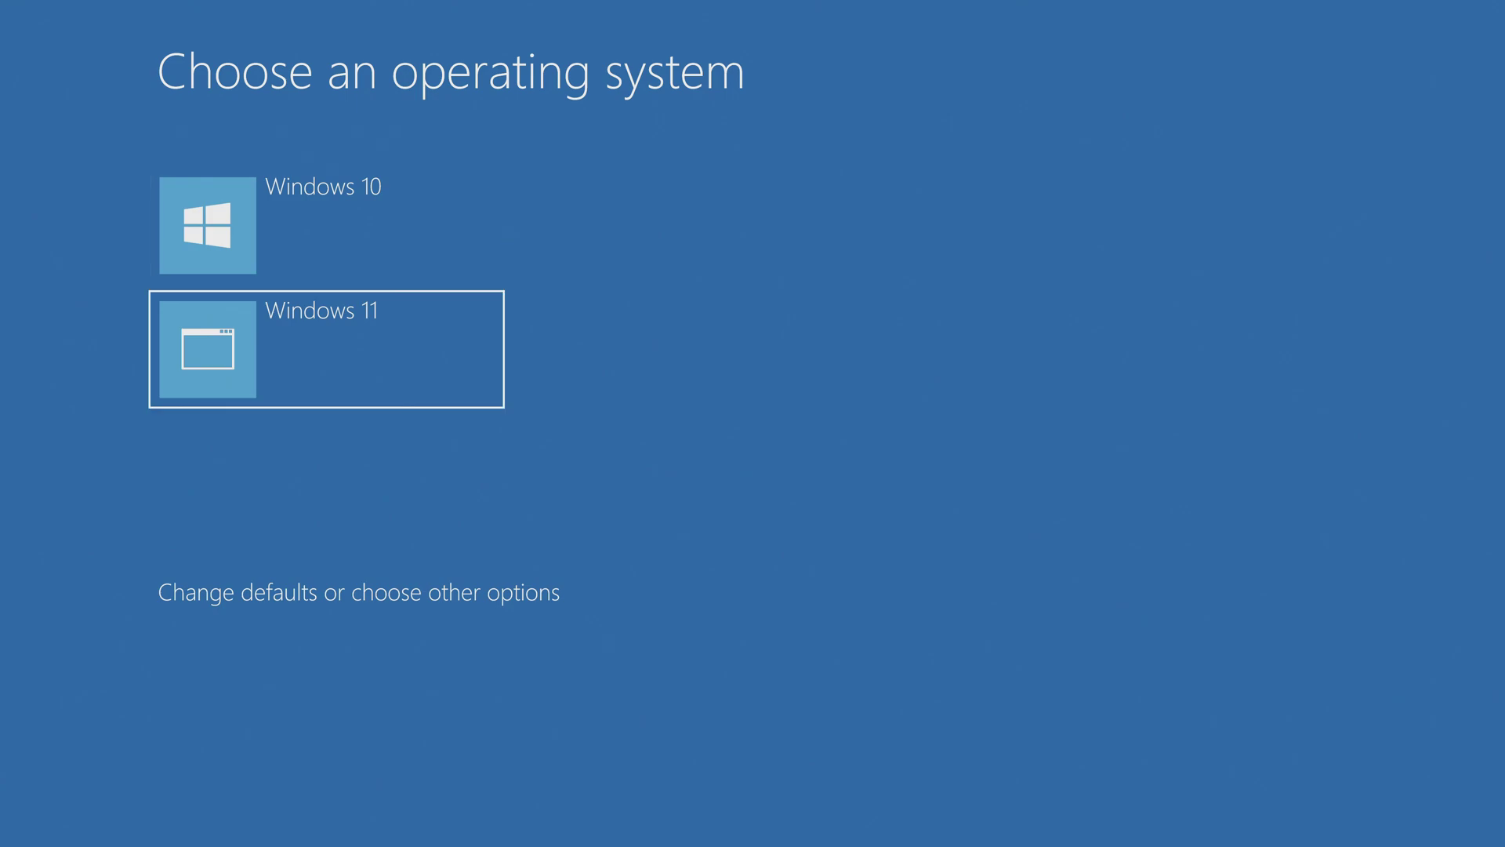
{"action": "key", "text": "Return"}
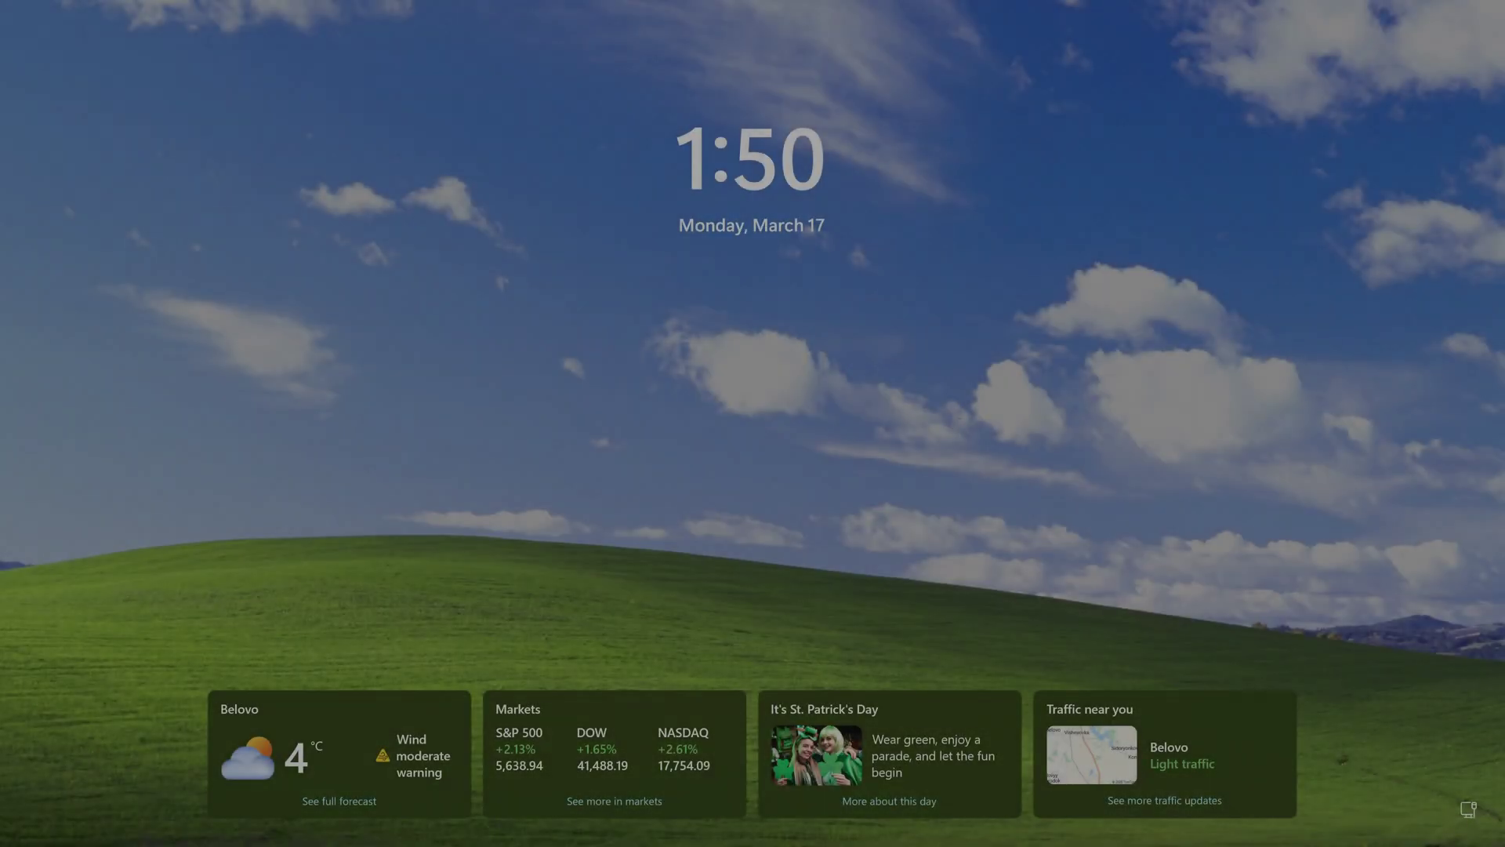
{"action": "key", "text": "space"}
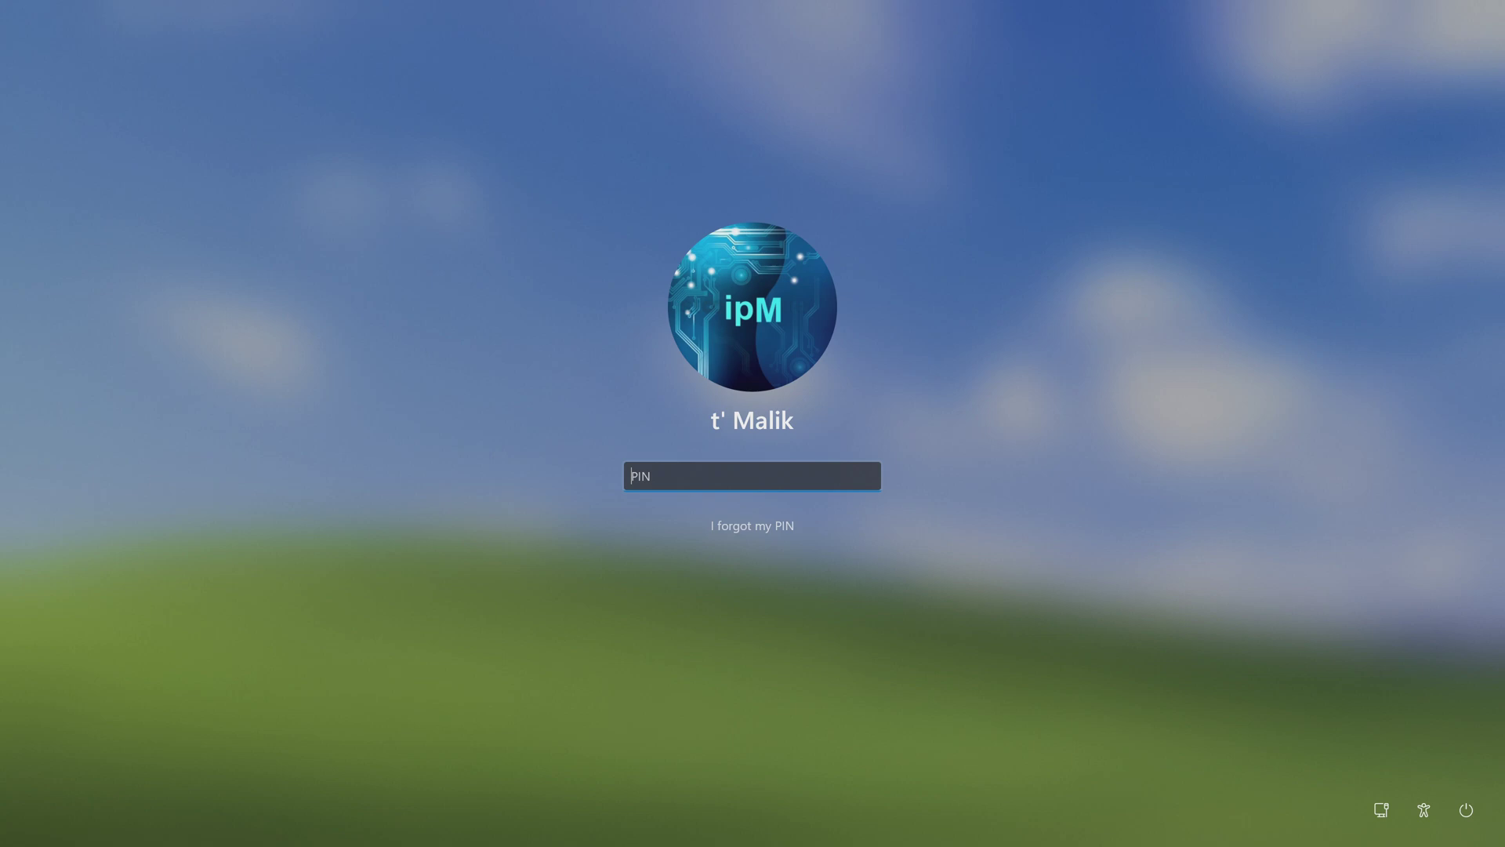
{"action": "type", "text": "****"}
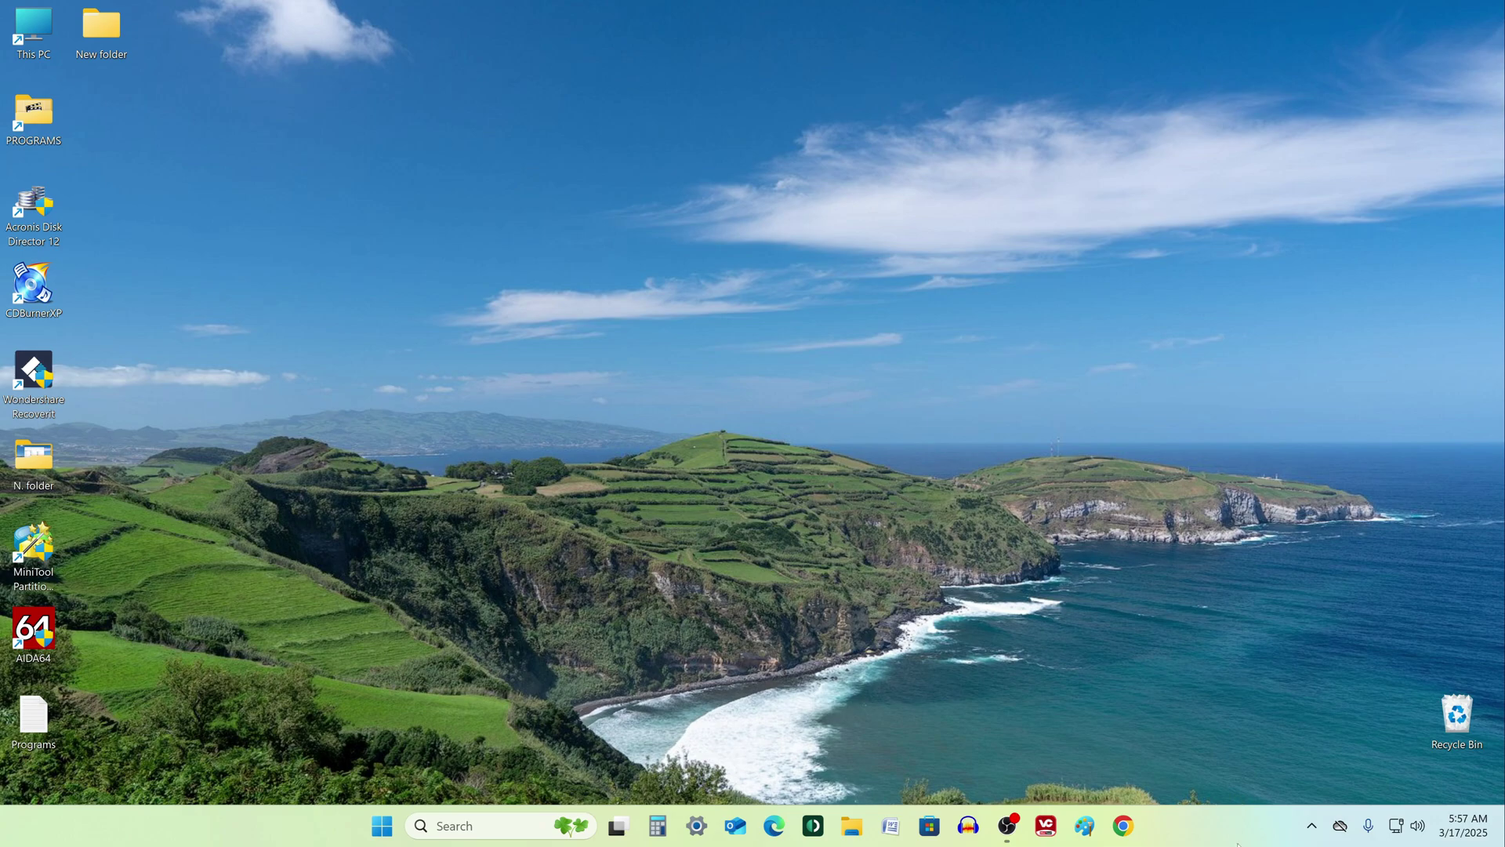
Examine the Windows 10 disk, Local Disk (D:), in File Explorer, checking the account folder inside Users, and close the window.
{"action": "left_click", "coordinate": [854, 832]}
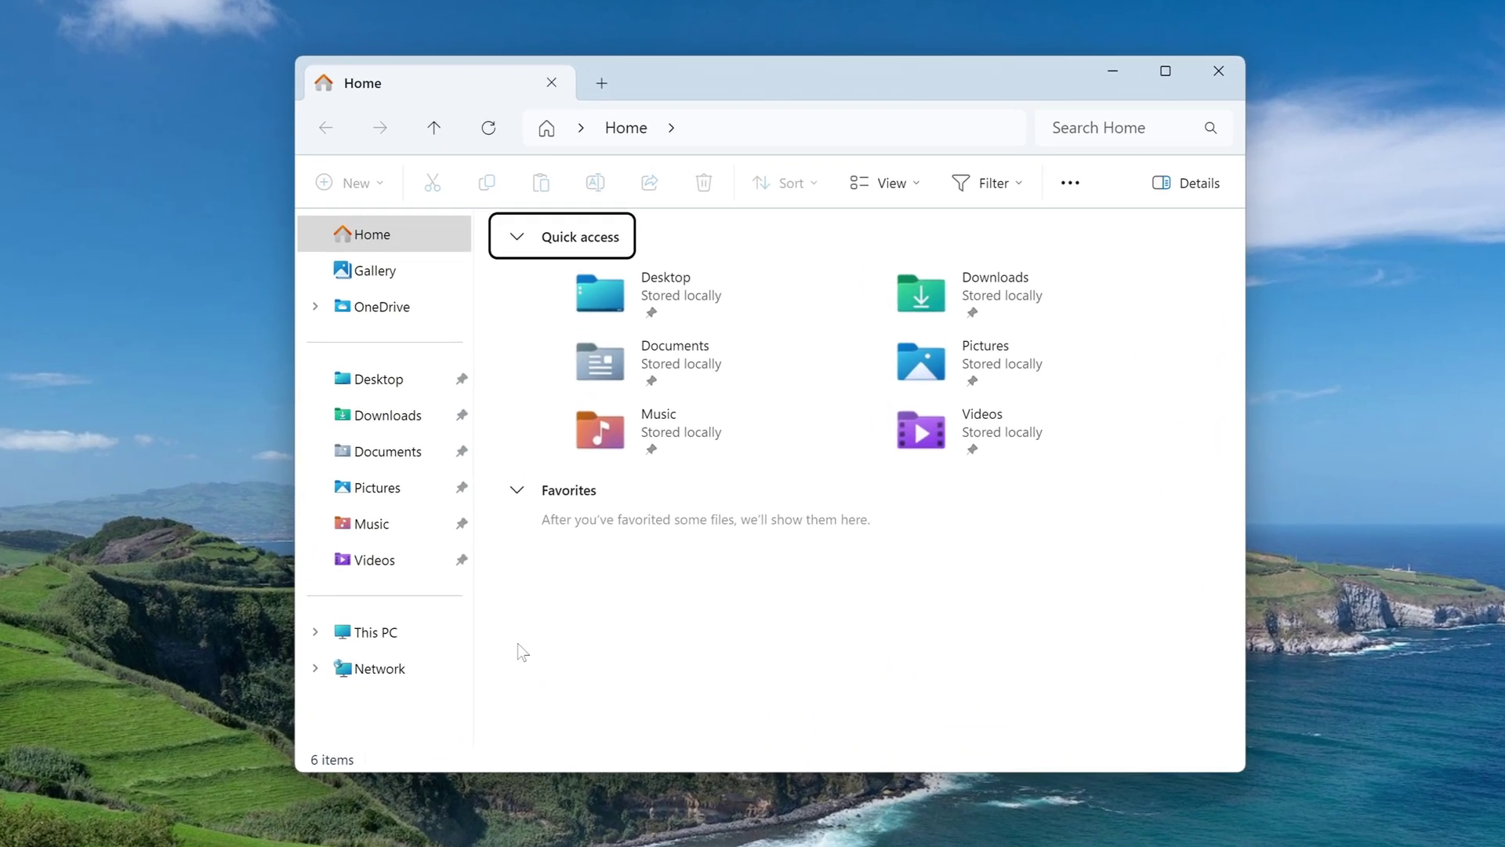
{"action": "left_click", "coordinate": [461, 638]}
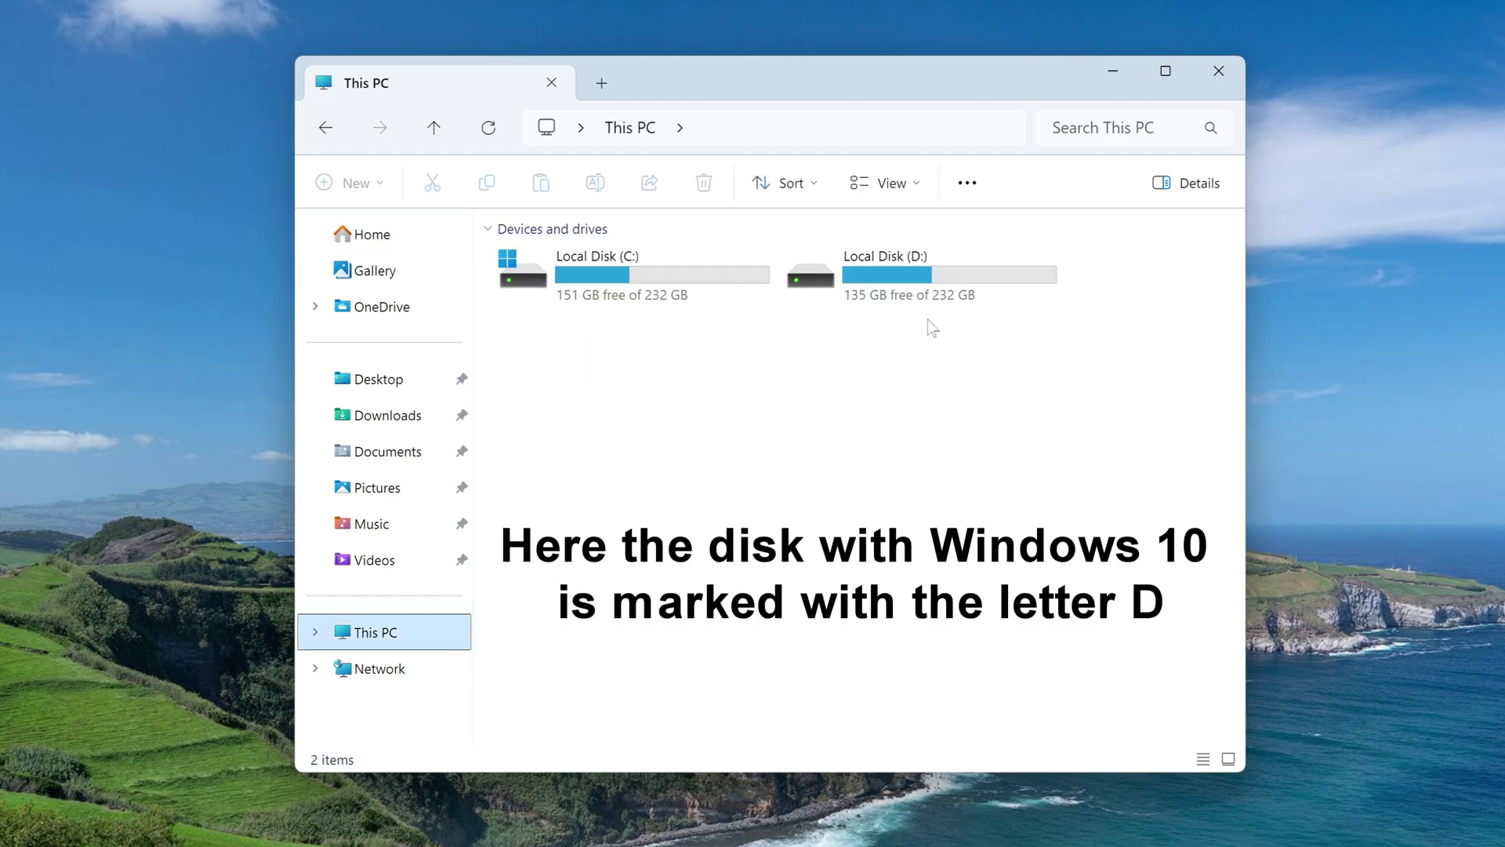
{"action": "double_click", "coordinate": [915, 282]}
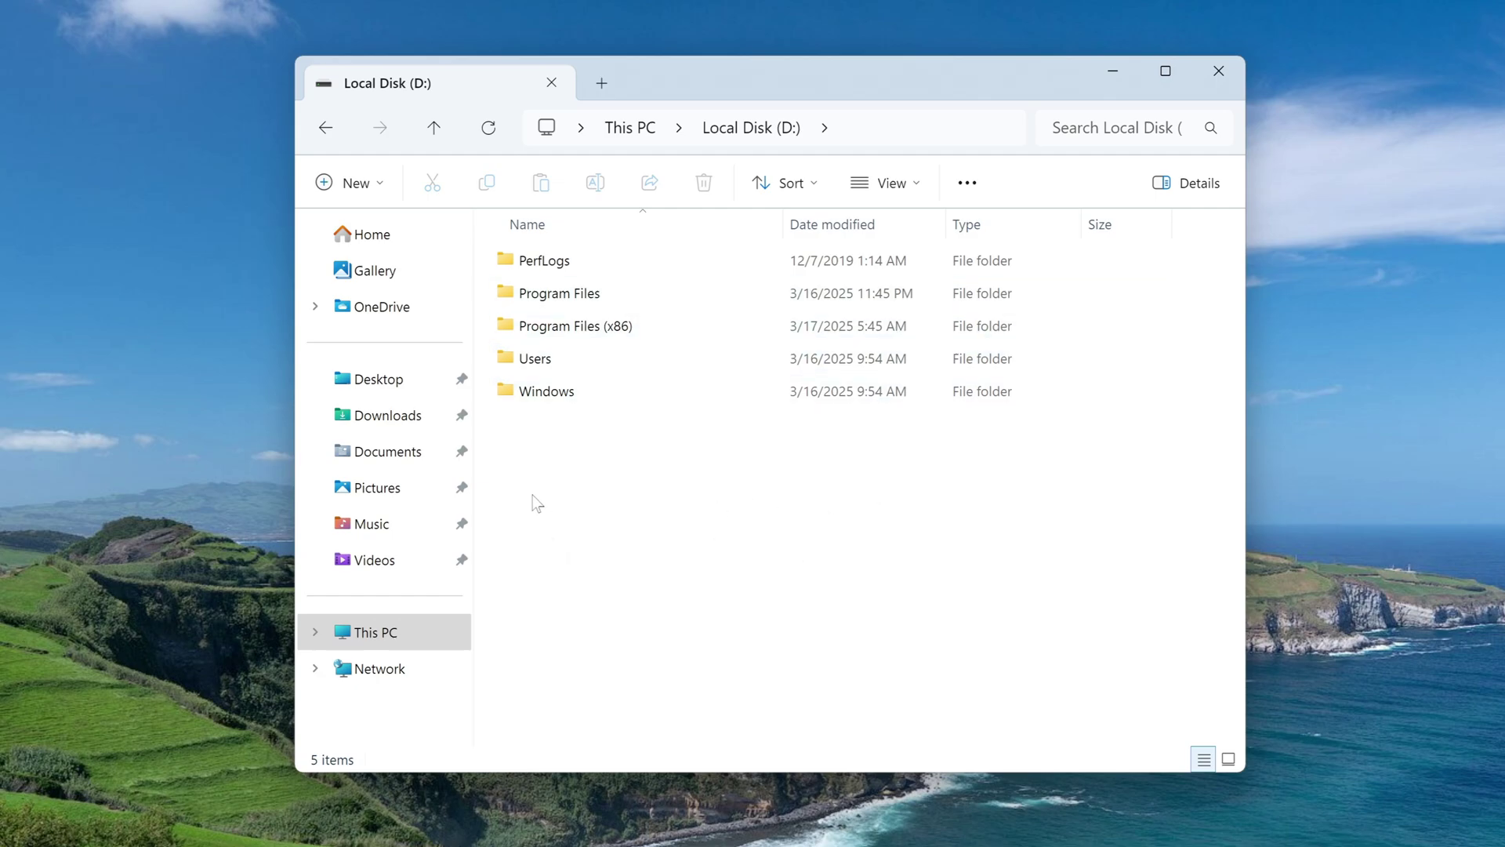
{"action": "left_click", "coordinate": [530, 362]}
{"action": "double_click", "coordinate": [598, 362]}
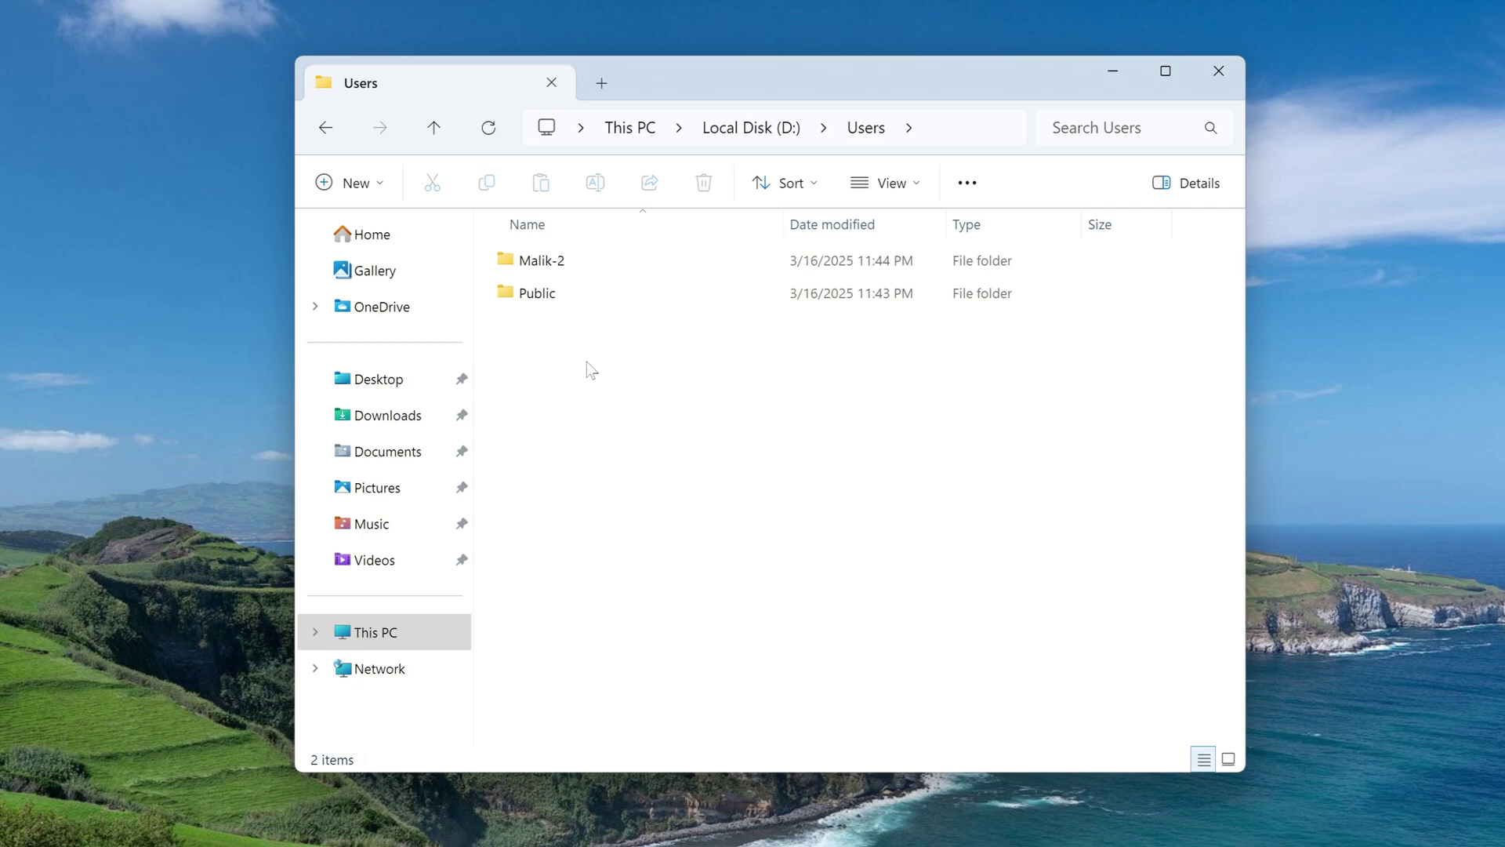
{"action": "left_click", "coordinate": [535, 262]}
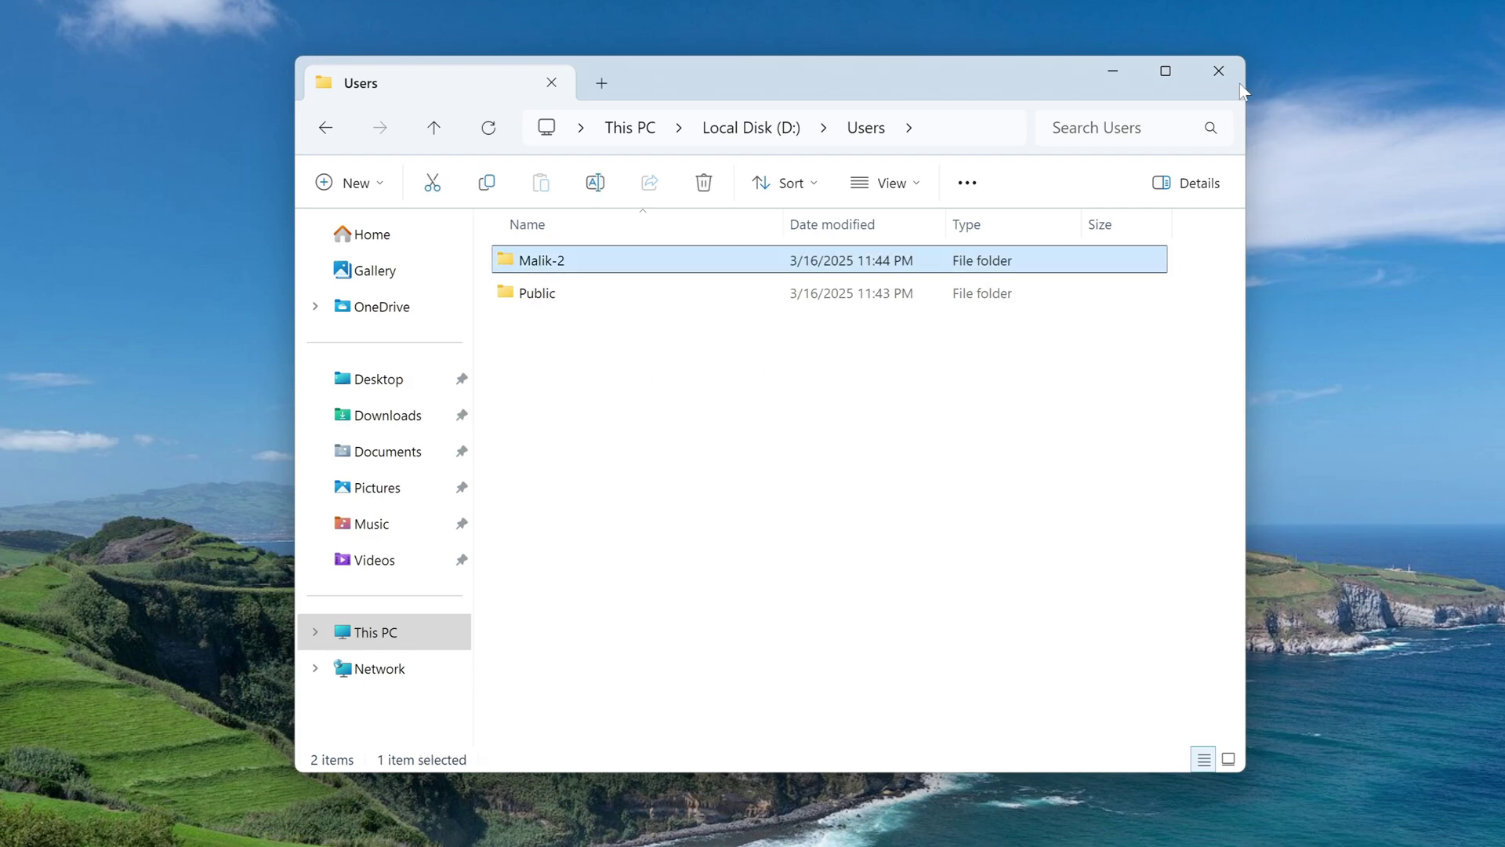
{"action": "left_click", "coordinate": [1218, 70]}
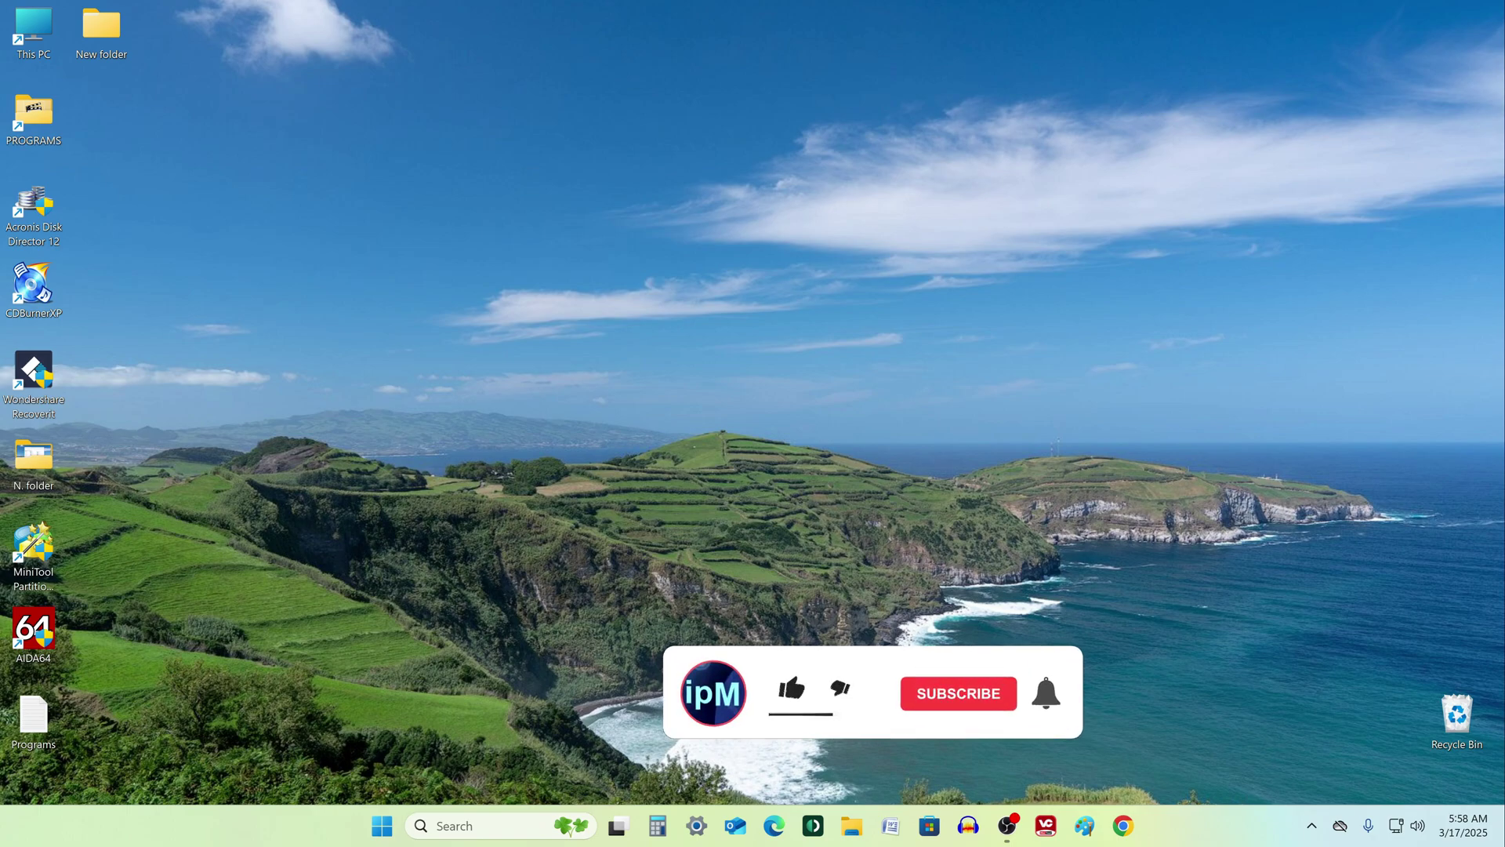